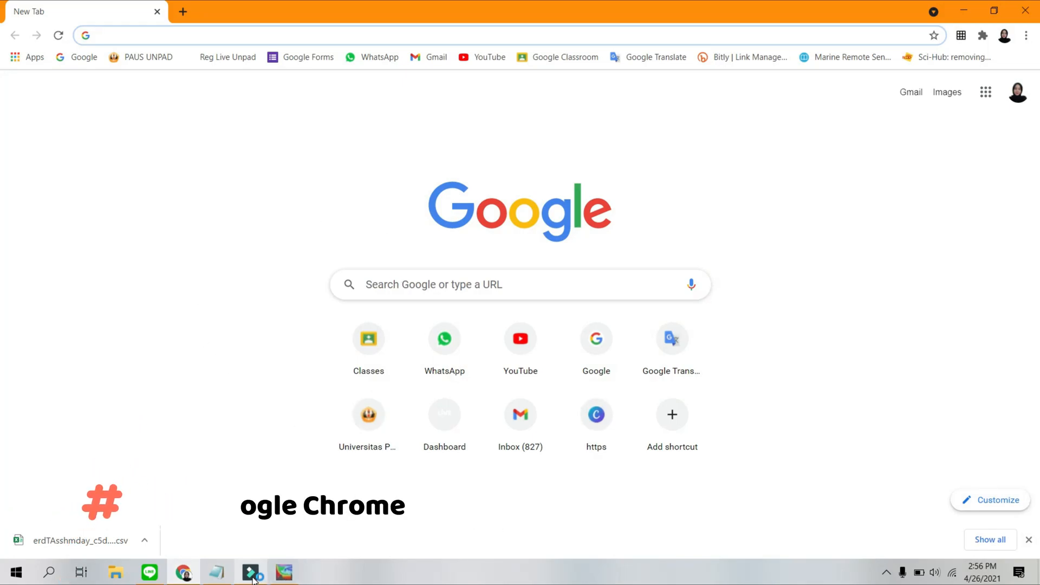
click(219, 573)
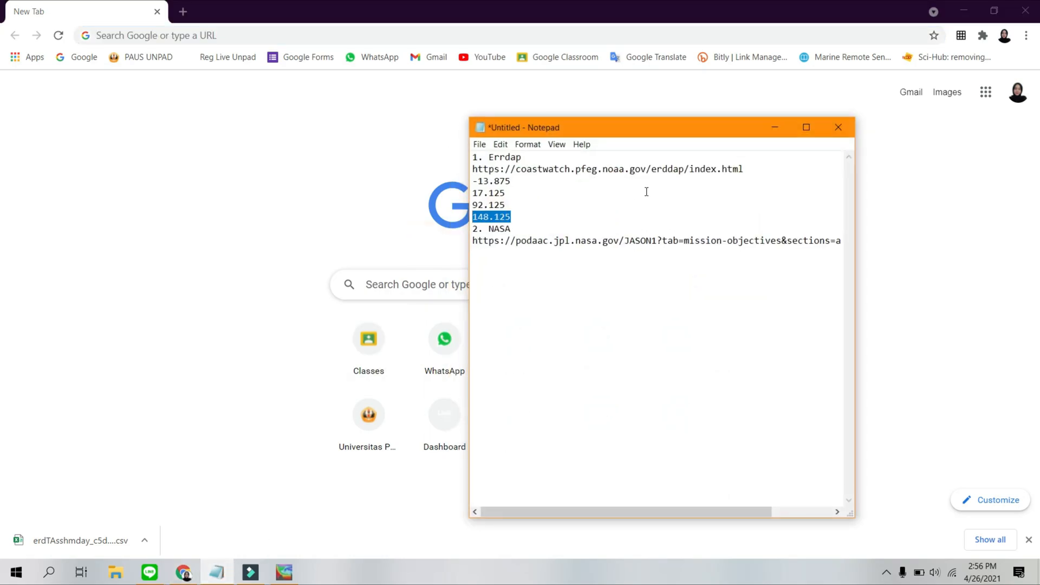
drag(746, 168, 463, 172)
key(ctrl+c)
click(265, 123)
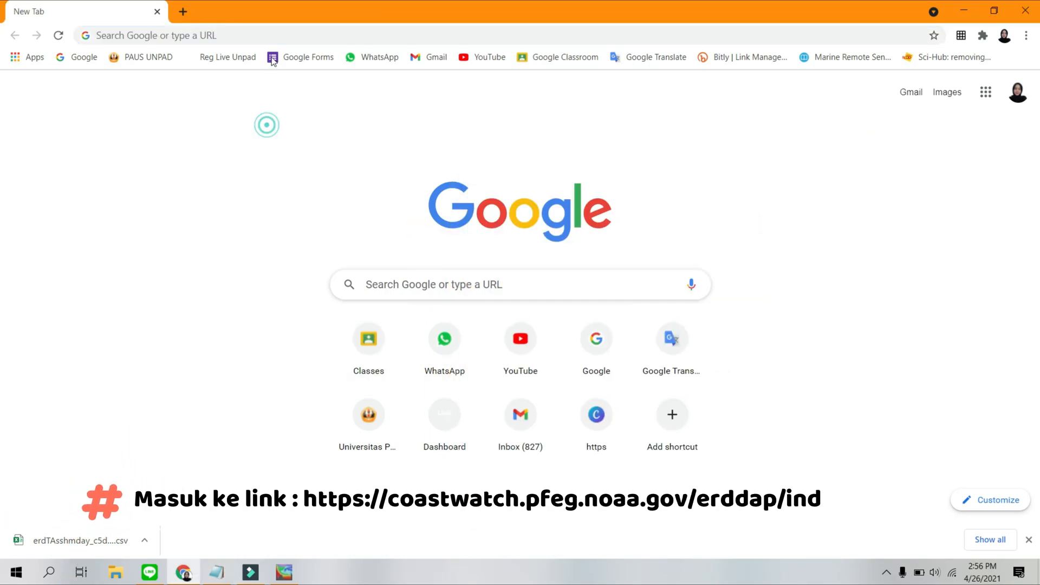
click(280, 31)
key(ctrl+v)
key(Return)
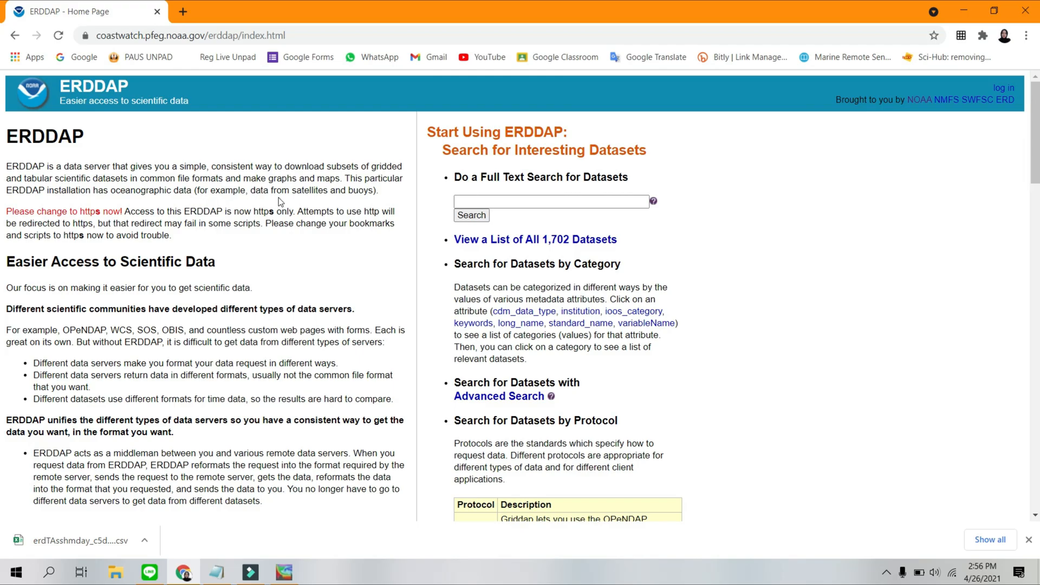
Open the list of griddap datasets from the search by protocol table.
scroll(287, 210, down, 4)
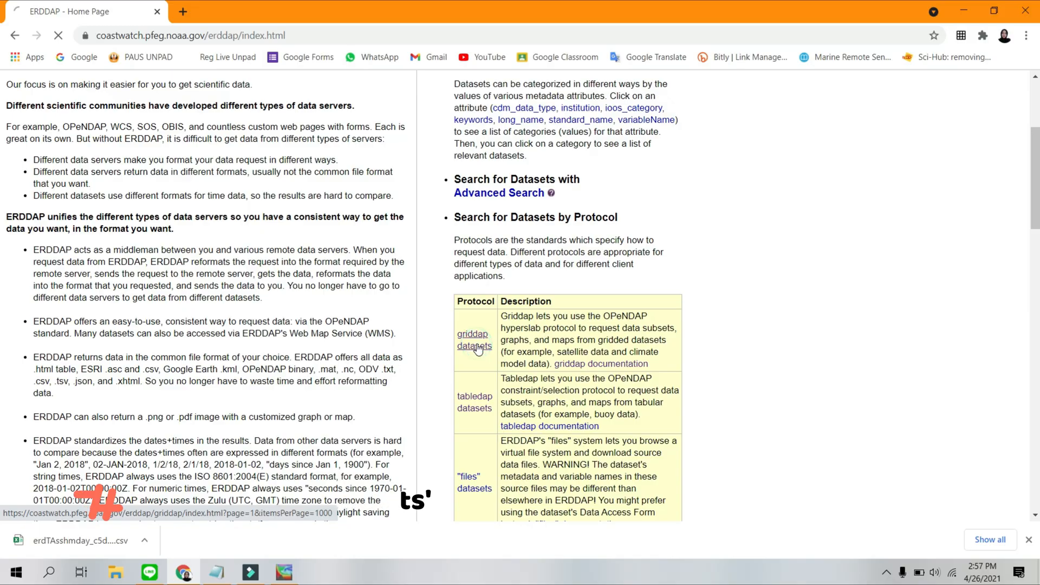
click(162, 248)
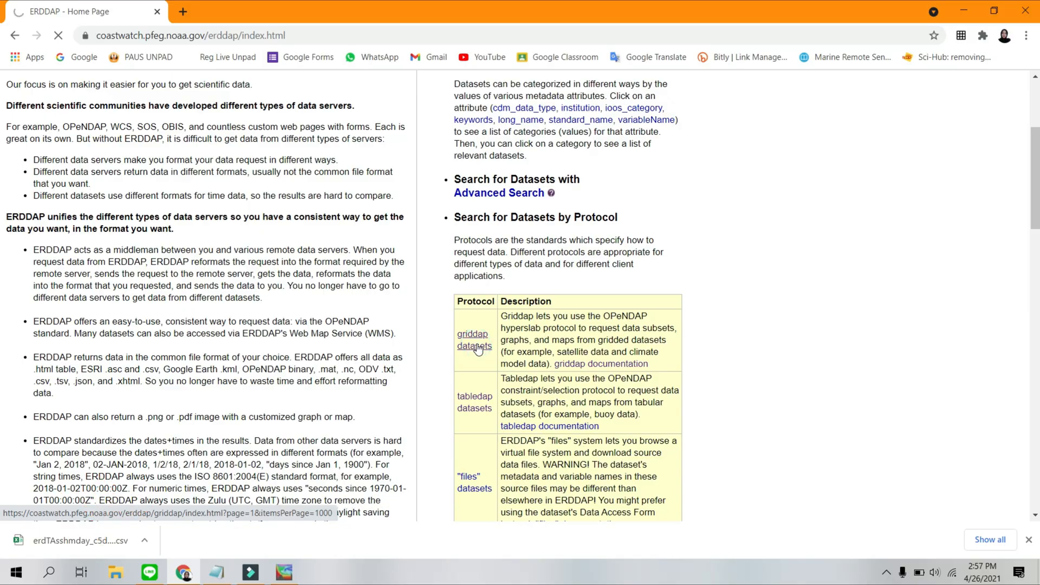
scroll(425, 306, down, 3)
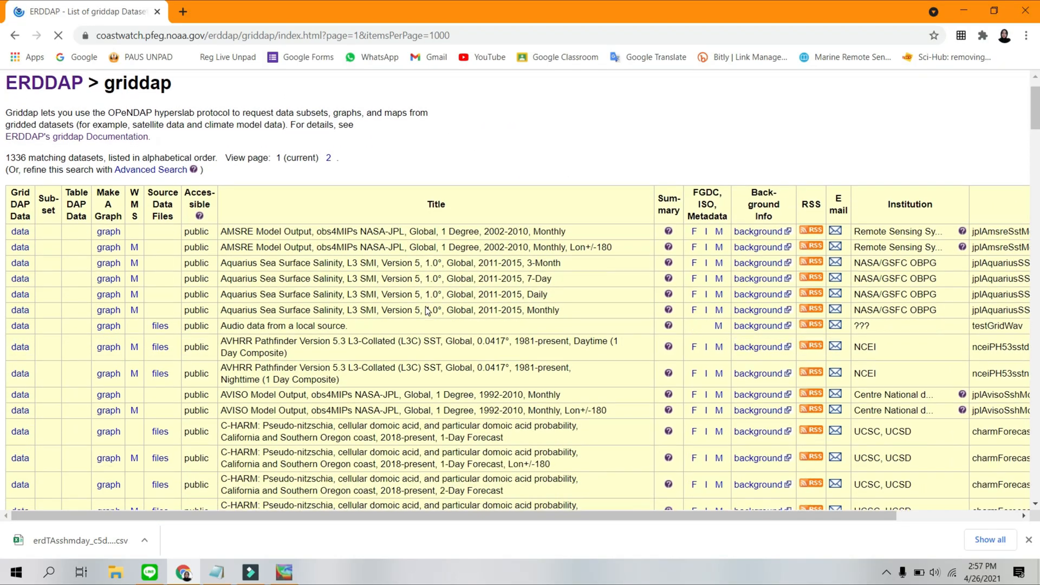
Find "sea surface heigh" on the page and open the graph page of the Aviso 1992-2010 Monthly Composite dataset.
scroll(427, 309, down, 2)
scroll(425, 310, down, 1)
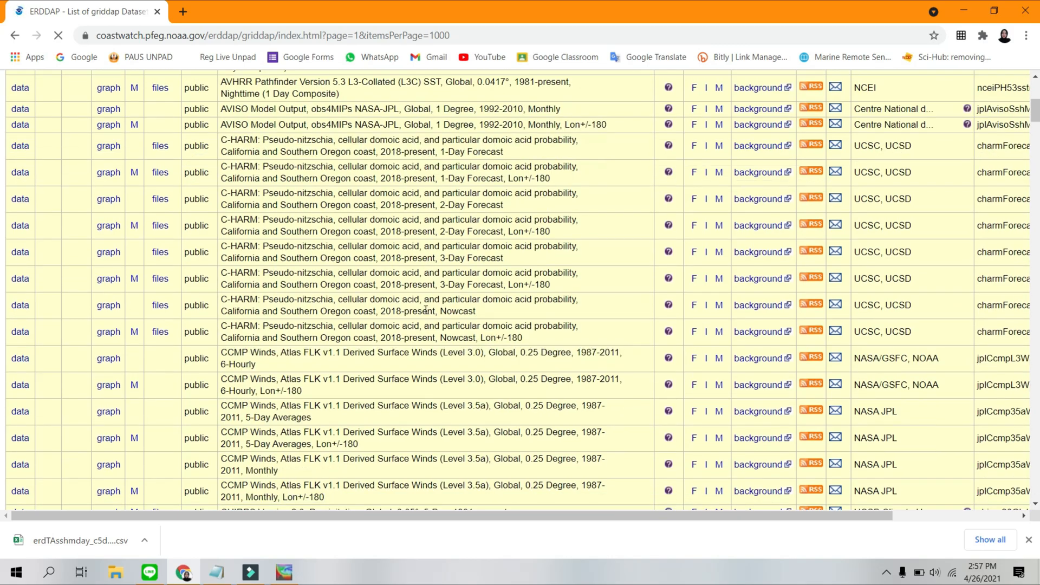
key(ctrl+f)
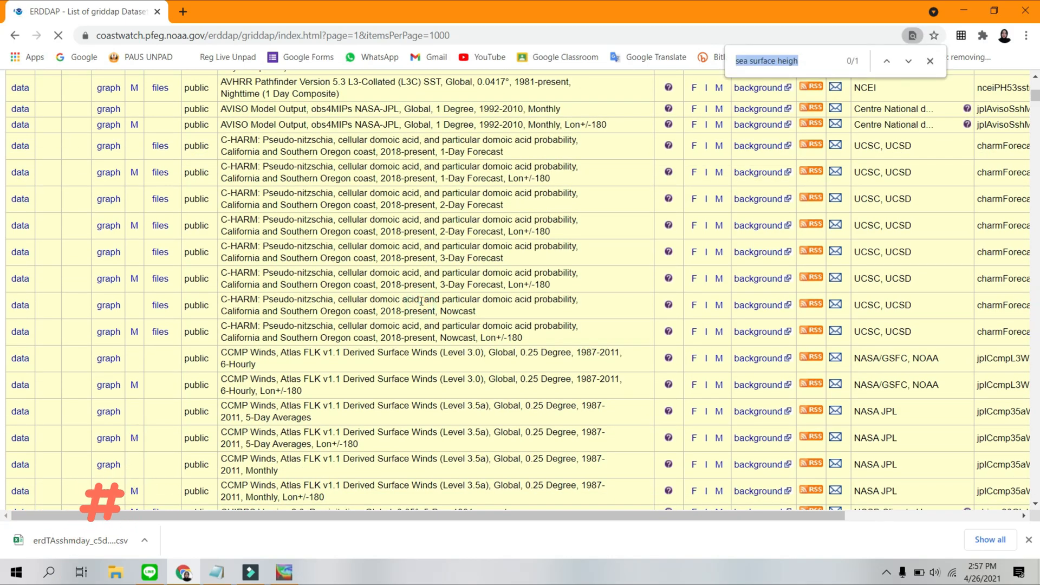
key(Return)
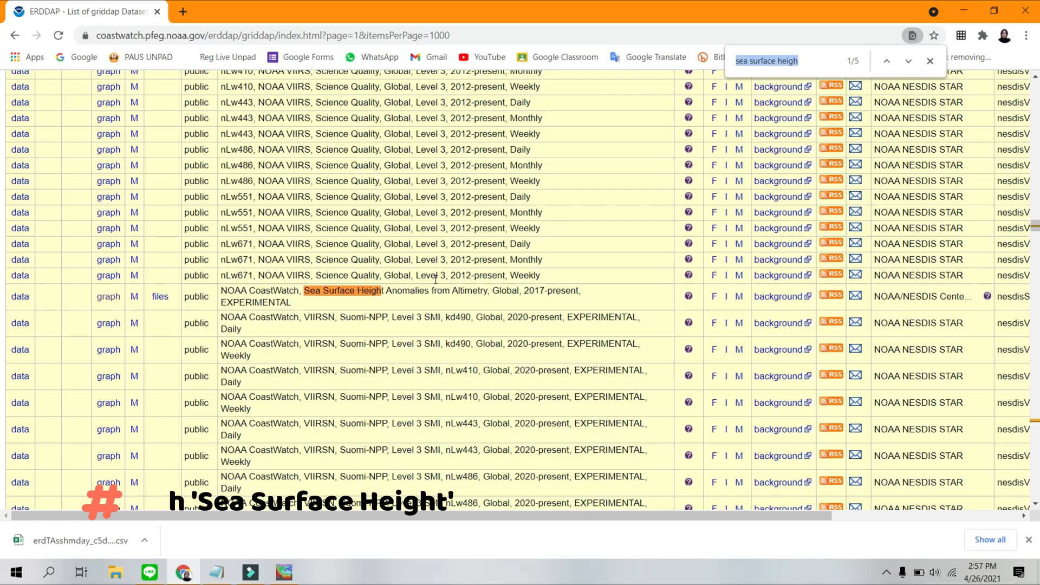
key(Return)
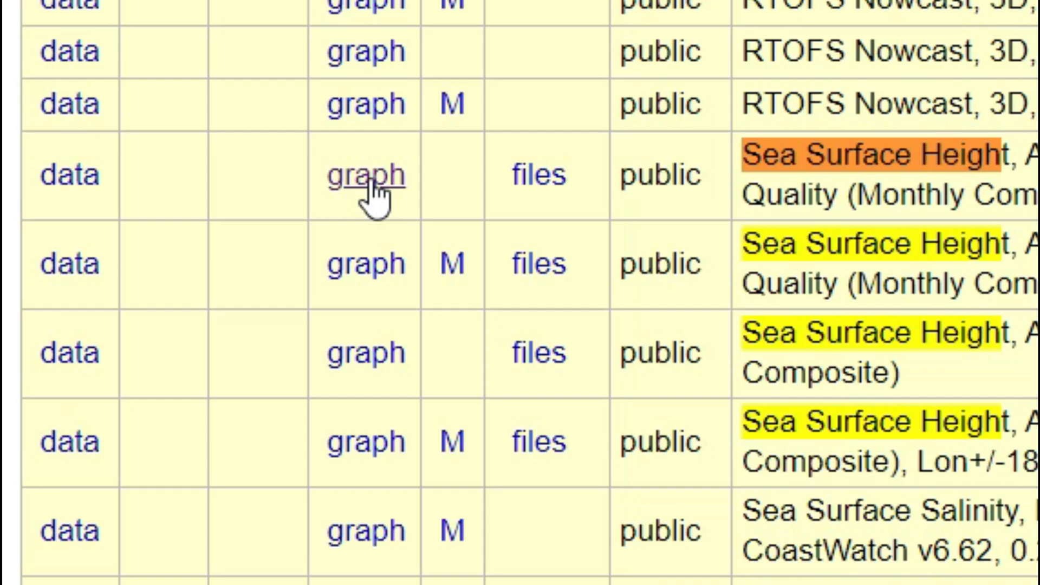
click(371, 184)
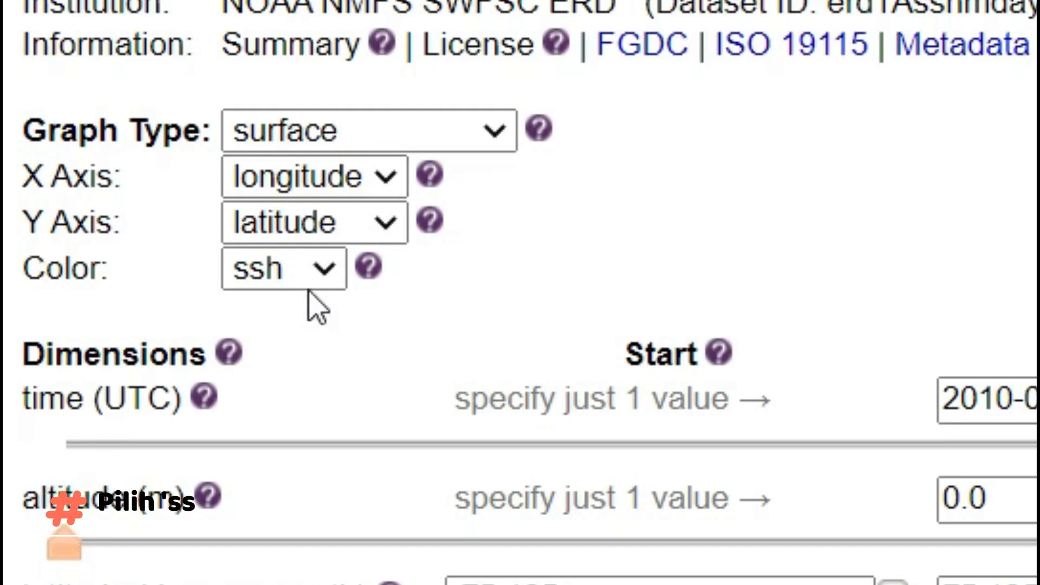
Set the graph's color variable to sshd and check the year range in the dataset title.
click(87, 273)
click(289, 351)
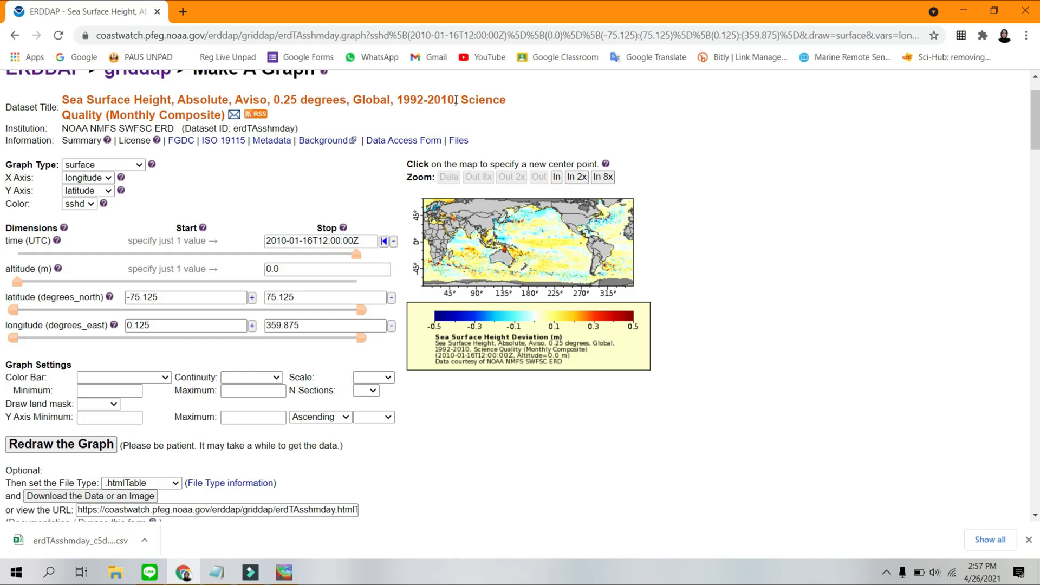
drag(397, 100, 455, 101)
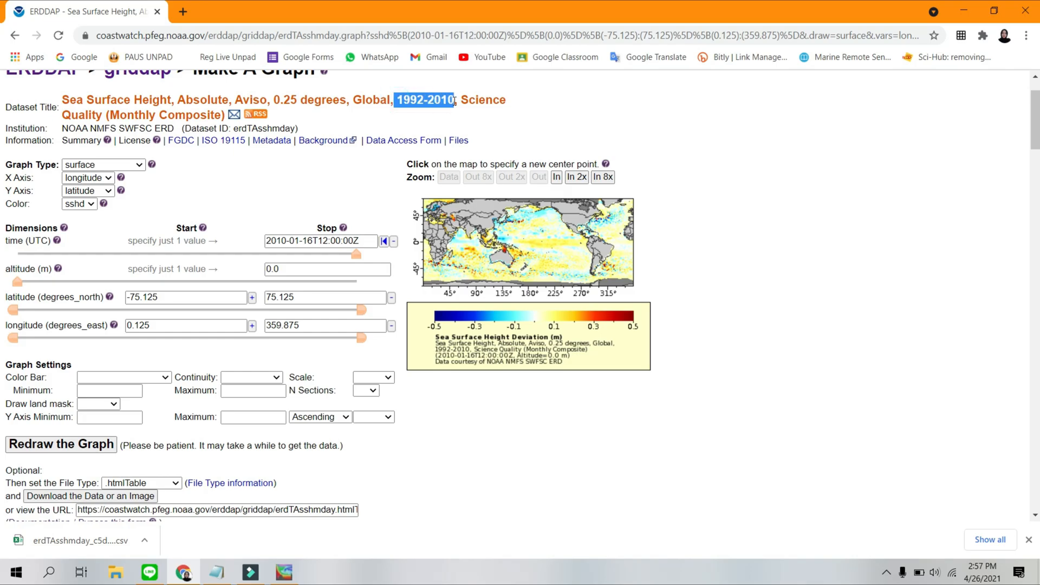
click(459, 117)
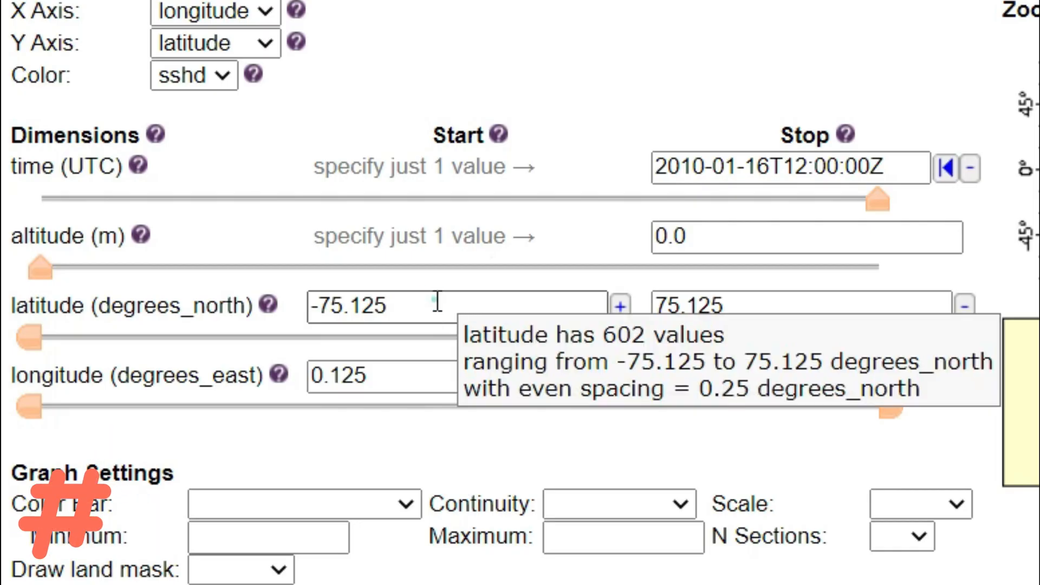
Copy -13.875 from the Notepad notes and set it as the latitude start value.
click(178, 296)
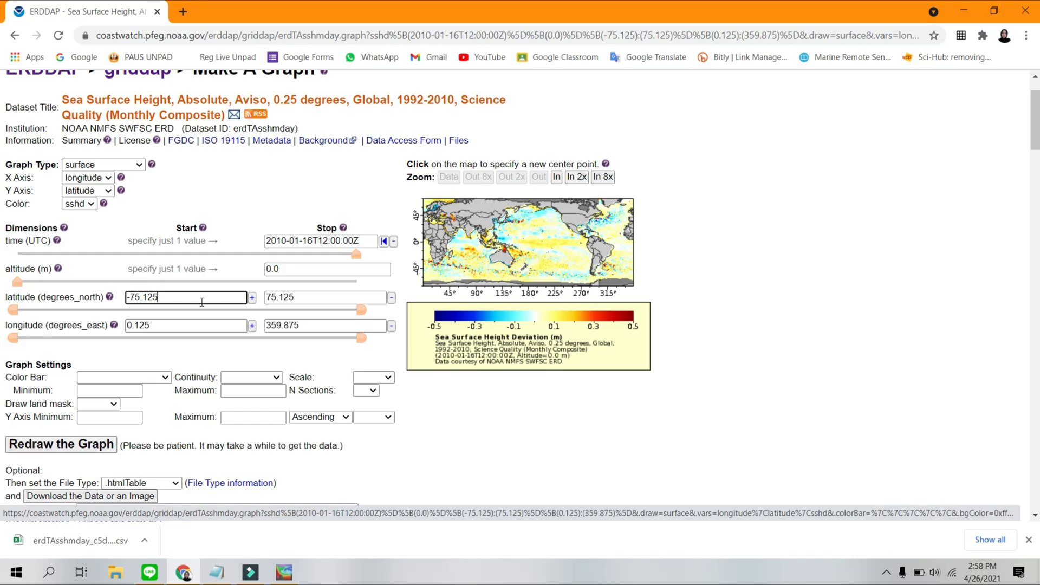
click(222, 569)
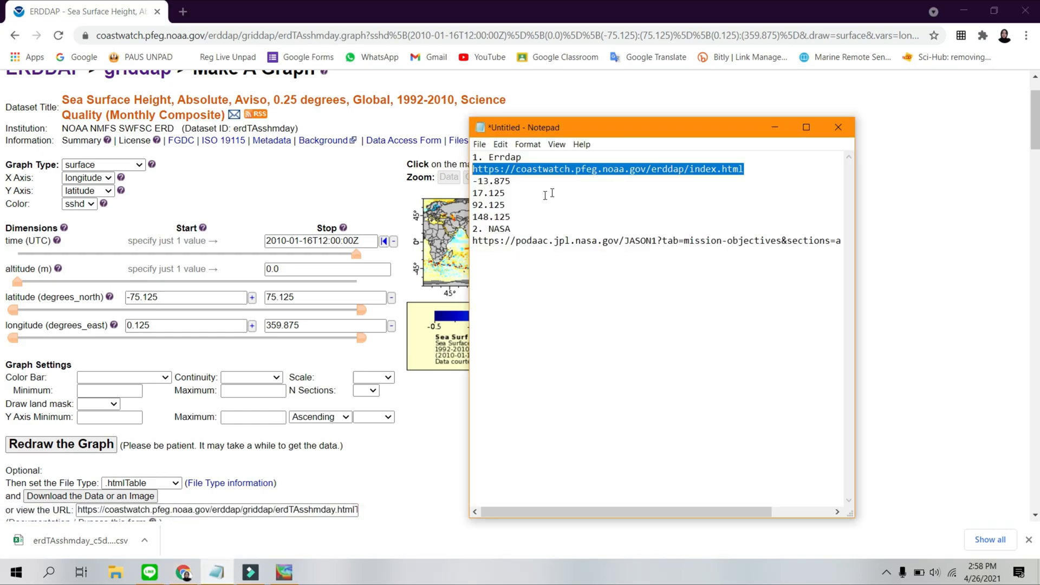
drag(518, 186, 475, 183)
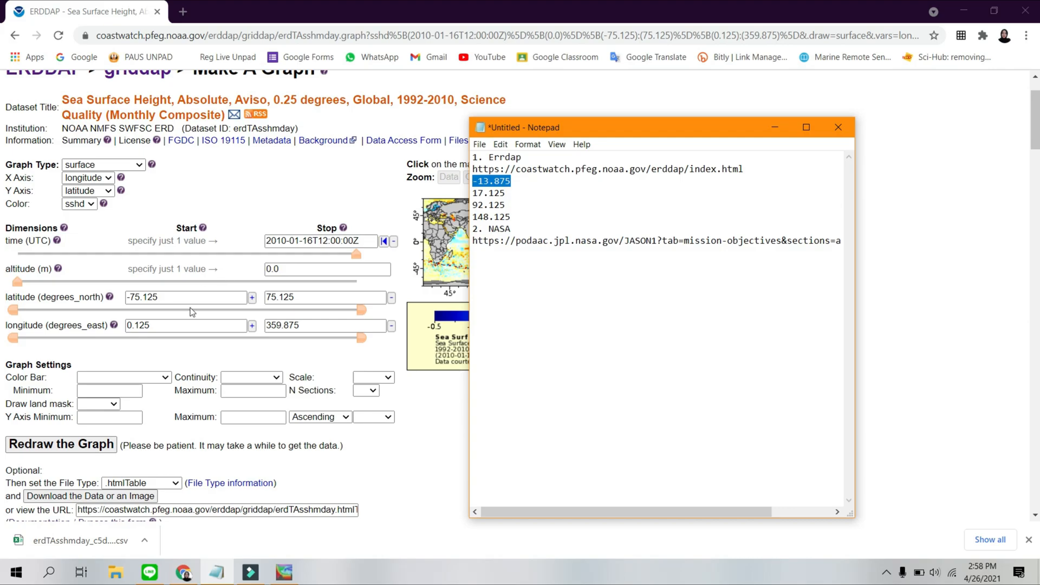
key(ctrl+c)
click(174, 298)
key(ctrl+a)
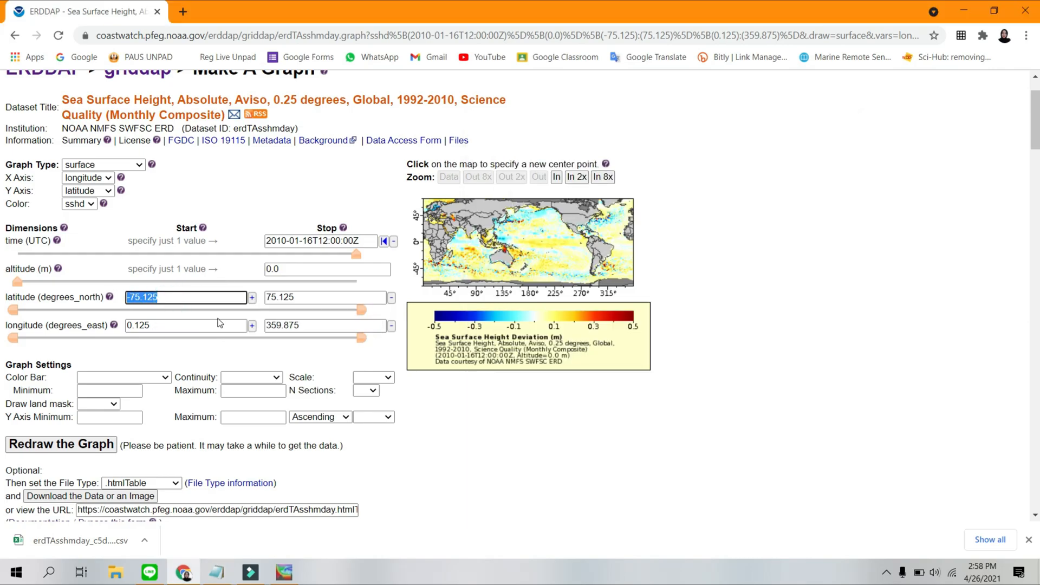
key(ctrl+v)
Set the latitude stop to 17.125 and the longitude range to 92.125 through 148.125, and redraw the graph.
click(676, 263)
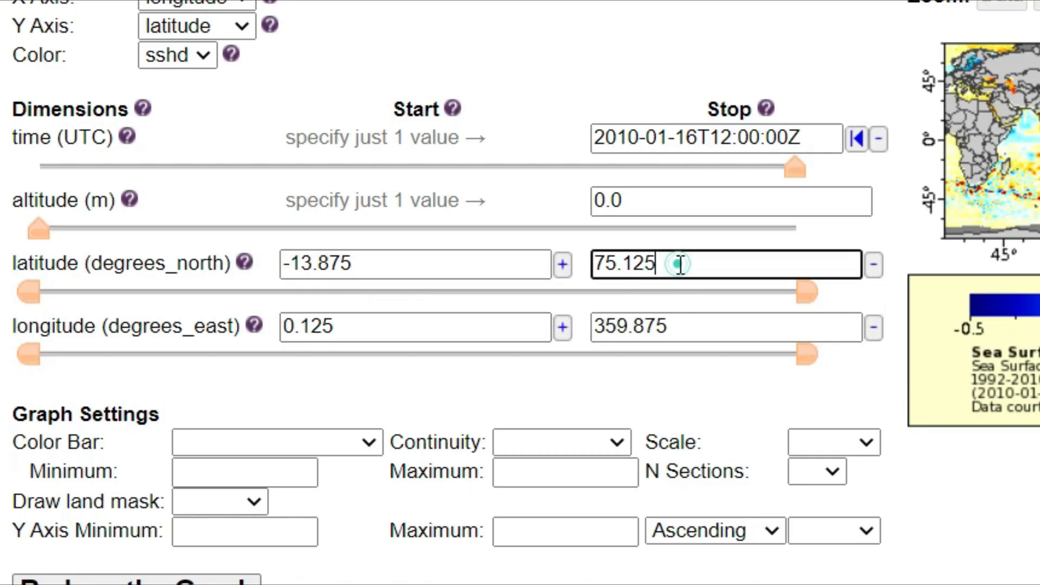
key(alt+Tab)
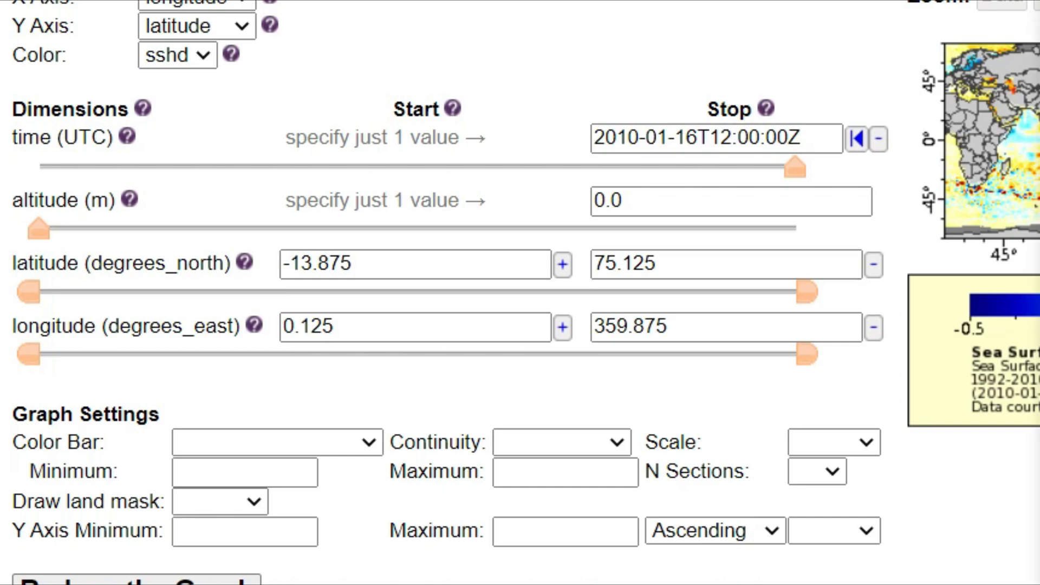
click(678, 261)
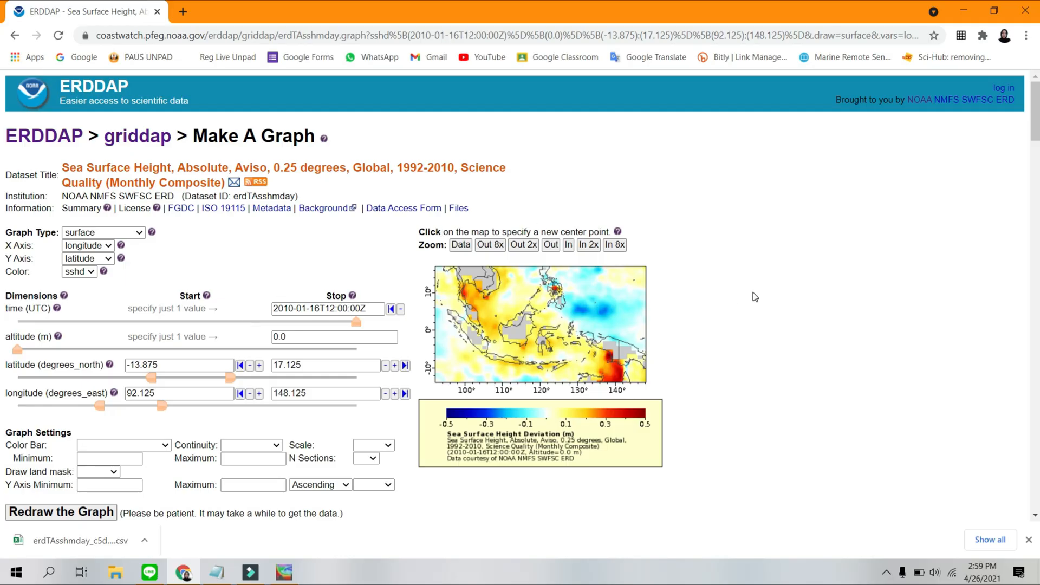
scroll(755, 297, down, 1)
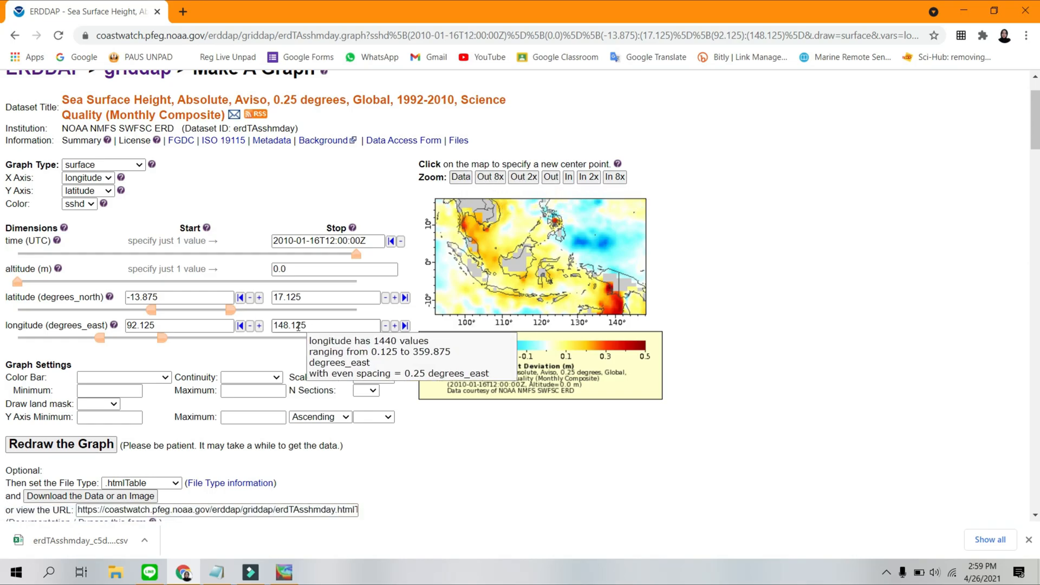
Set the file type to .csv and download the data.
scroll(298, 327, down, 1)
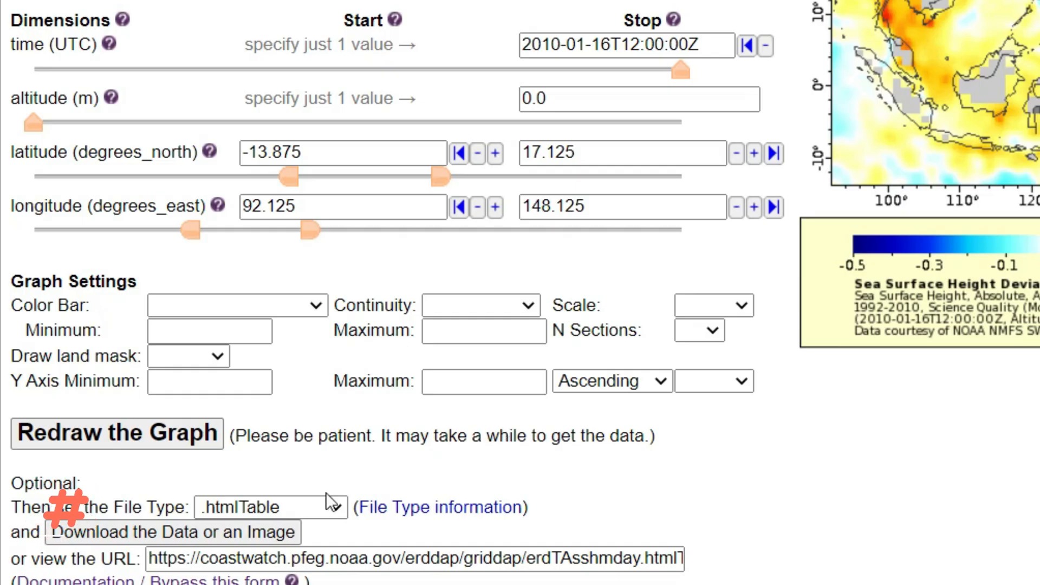
click(328, 503)
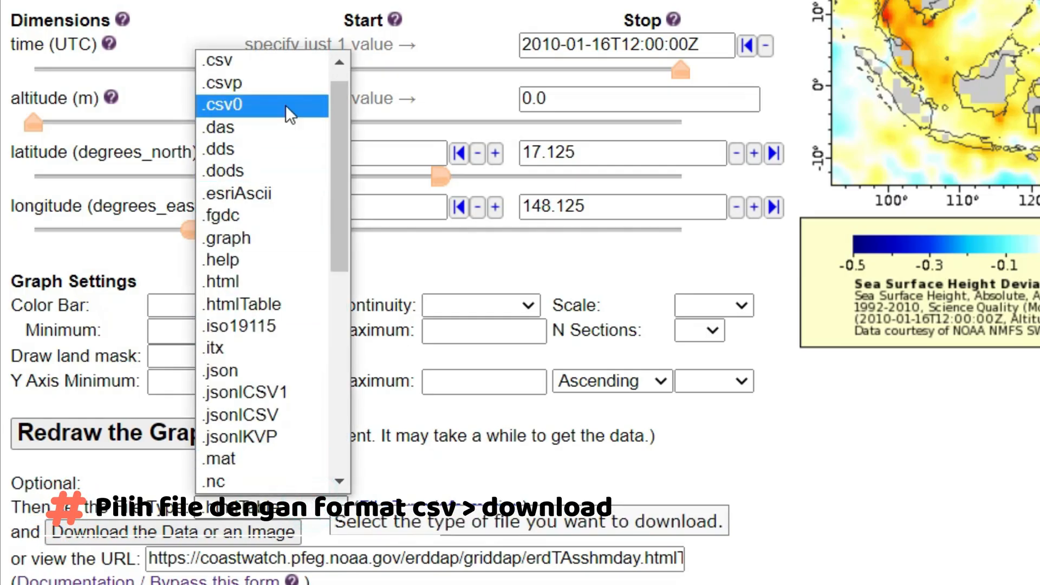
scroll(271, 76, up, 1)
click(271, 76)
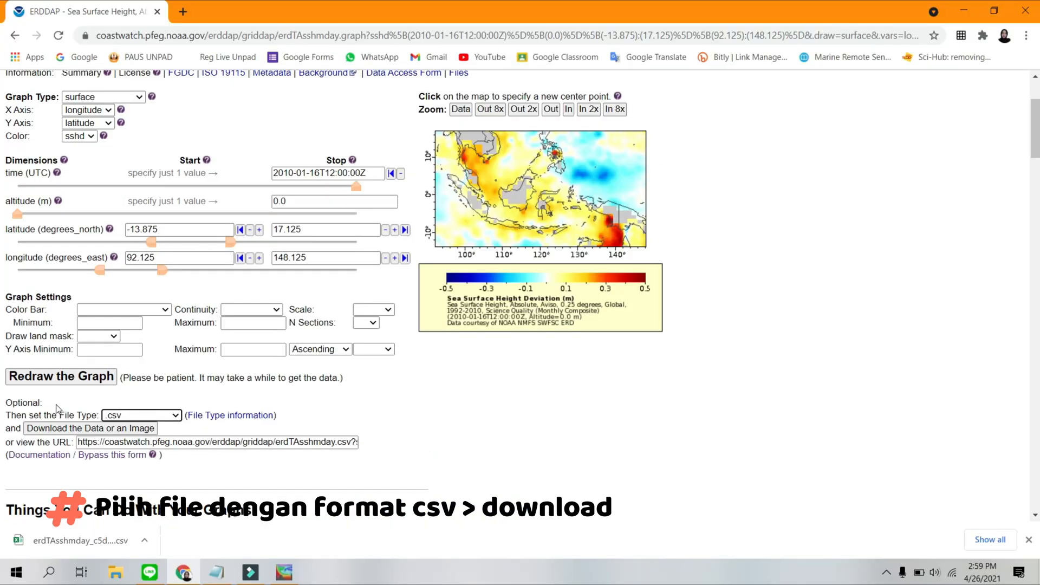
click(75, 428)
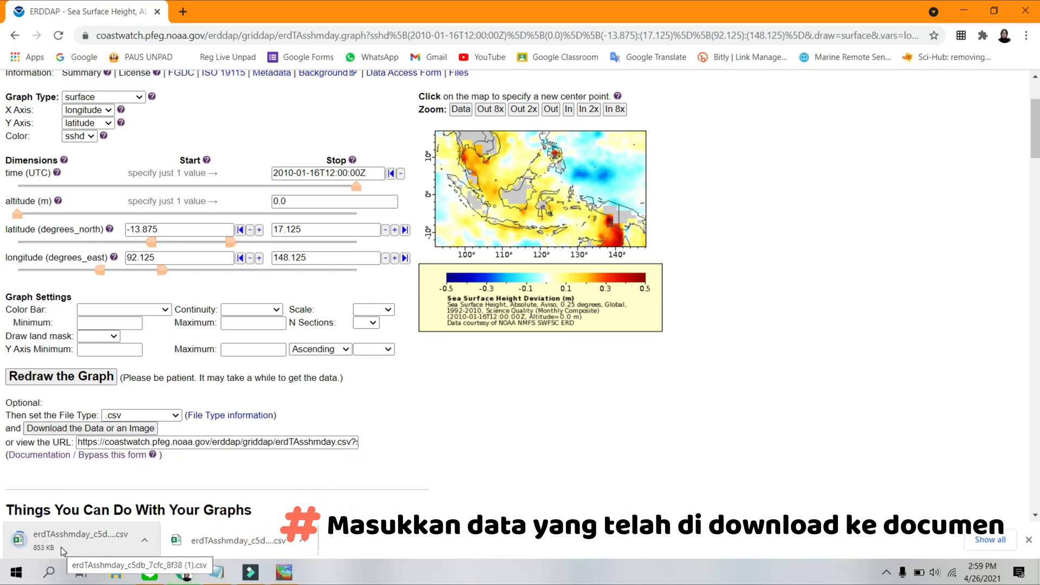
Move the newly downloaded erdTAsshmday_c5db_7cfc_8f38 (1).csv from Downloads to the Documents folder, replacing the existing file.
click(145, 543)
click(181, 492)
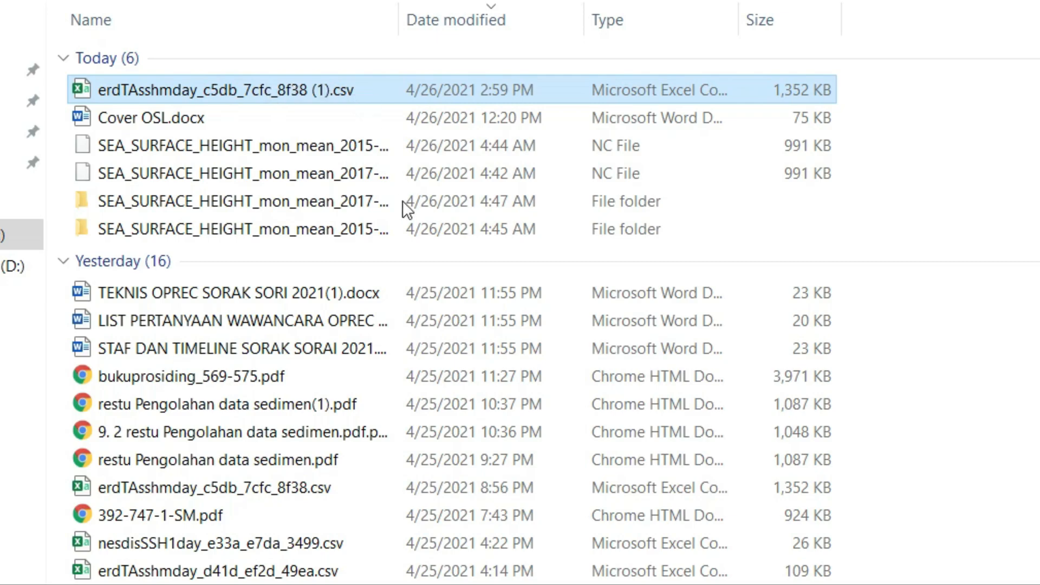
right_click(266, 87)
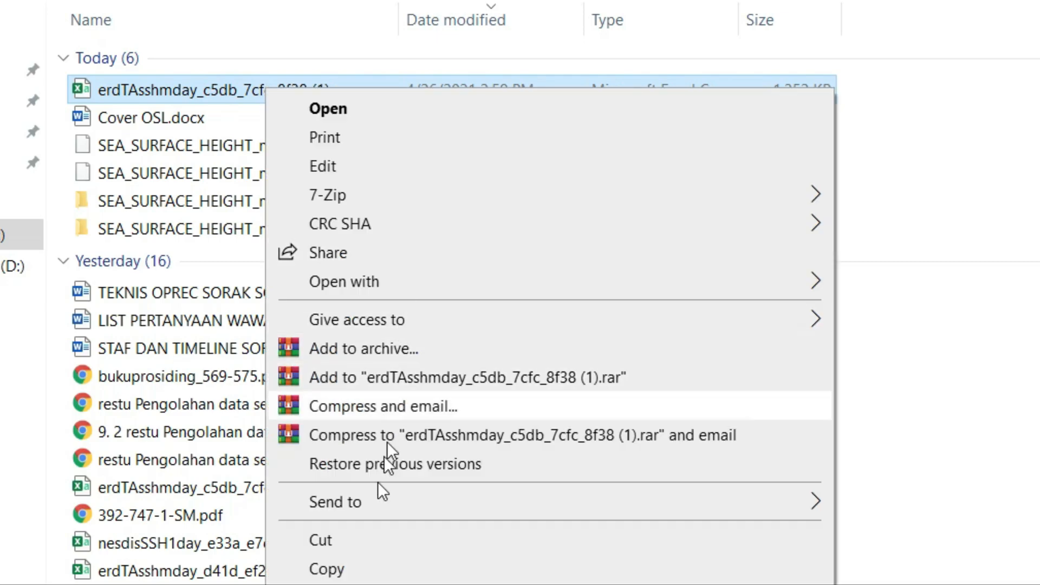
click(363, 539)
click(21, 132)
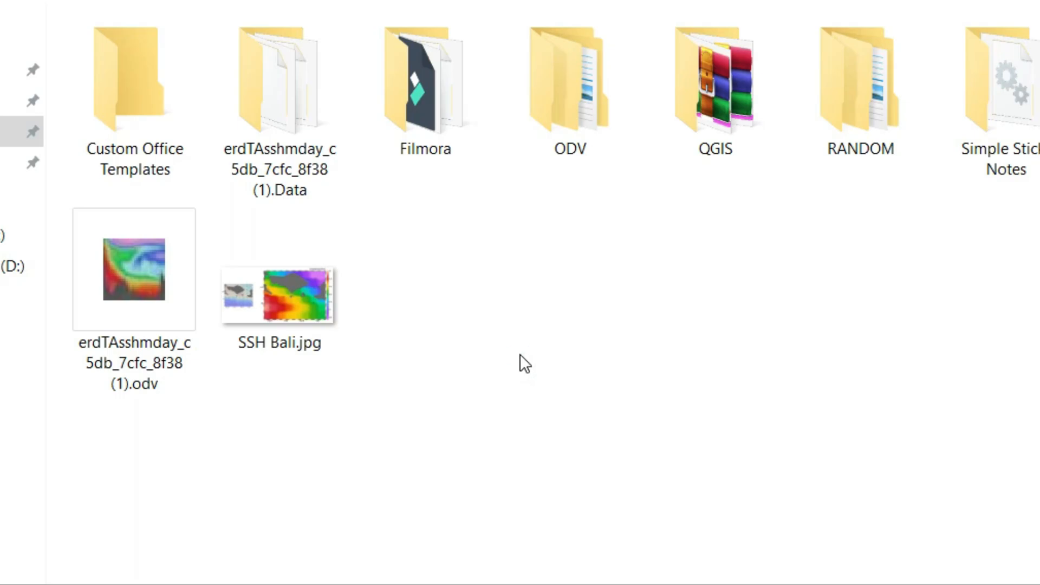
key(ctrl+v)
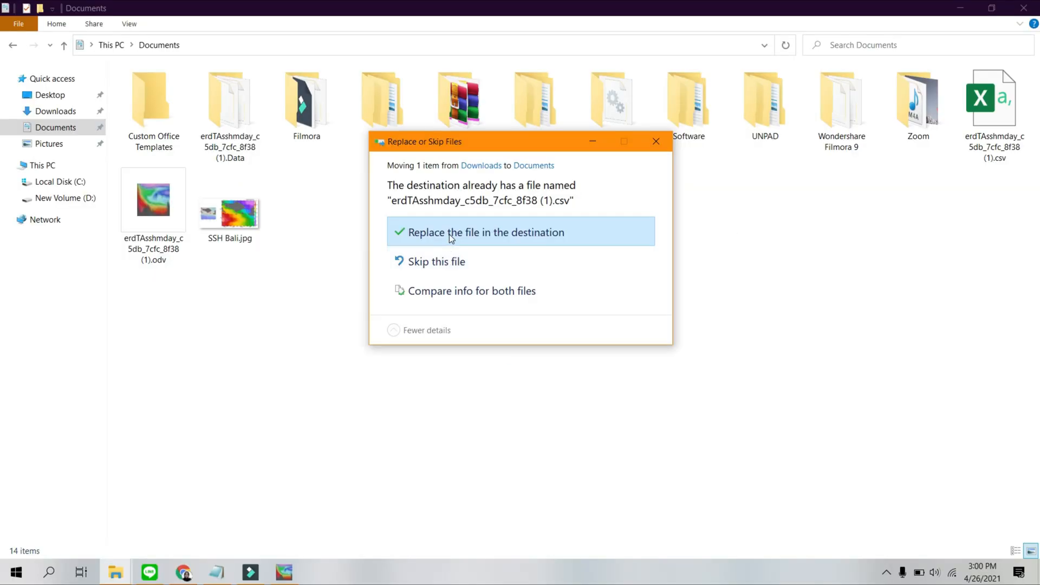
click(428, 236)
click(199, 255)
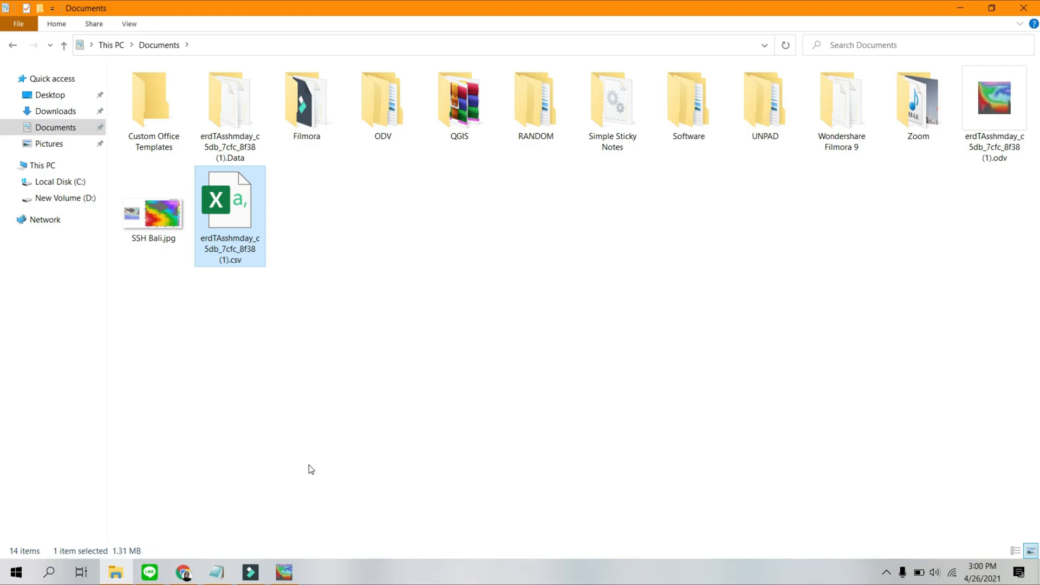
Switch to Ocean Data View and import erdTAsshmday_c5db_7cfc_8f38 (1).csv from Documents as an ODV spreadsheet.
click(287, 579)
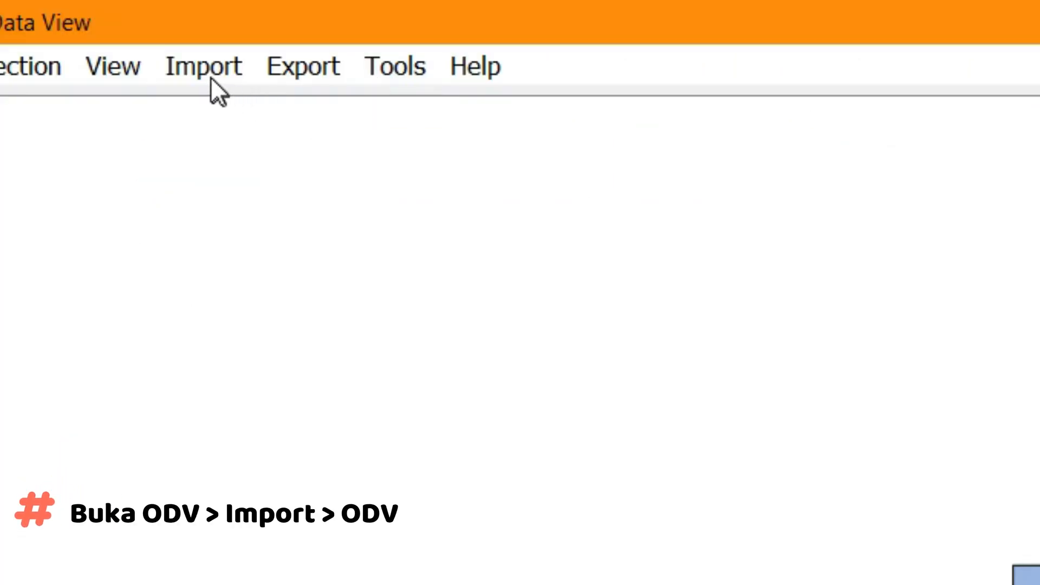
click(209, 73)
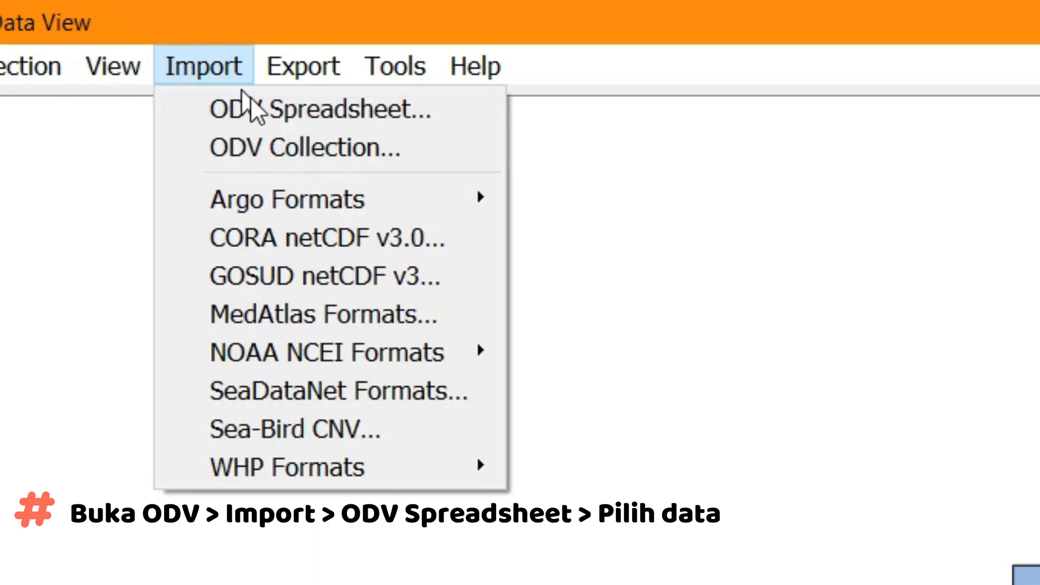
click(269, 106)
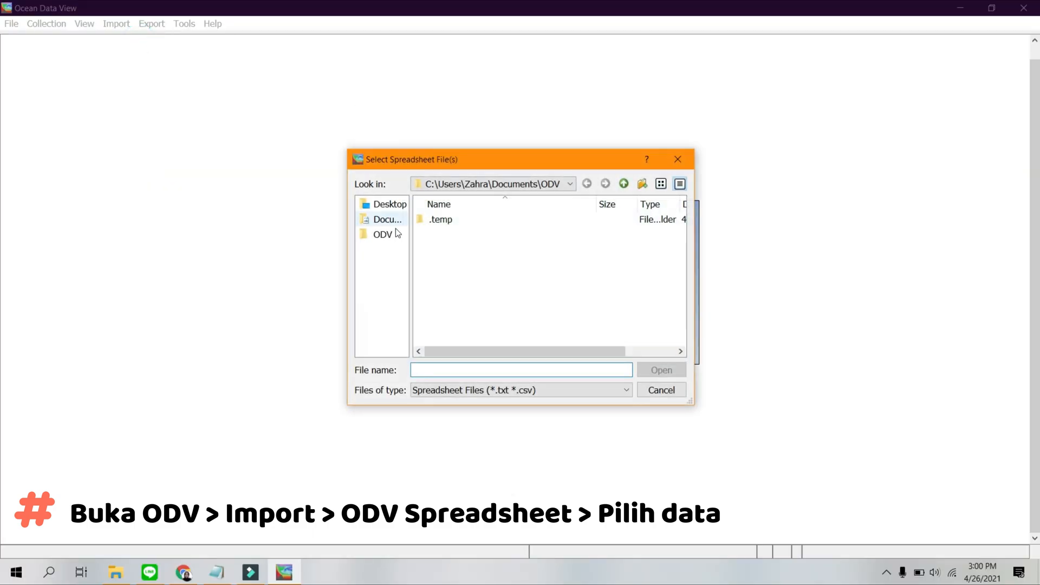
click(385, 222)
scroll(503, 280, down, 1)
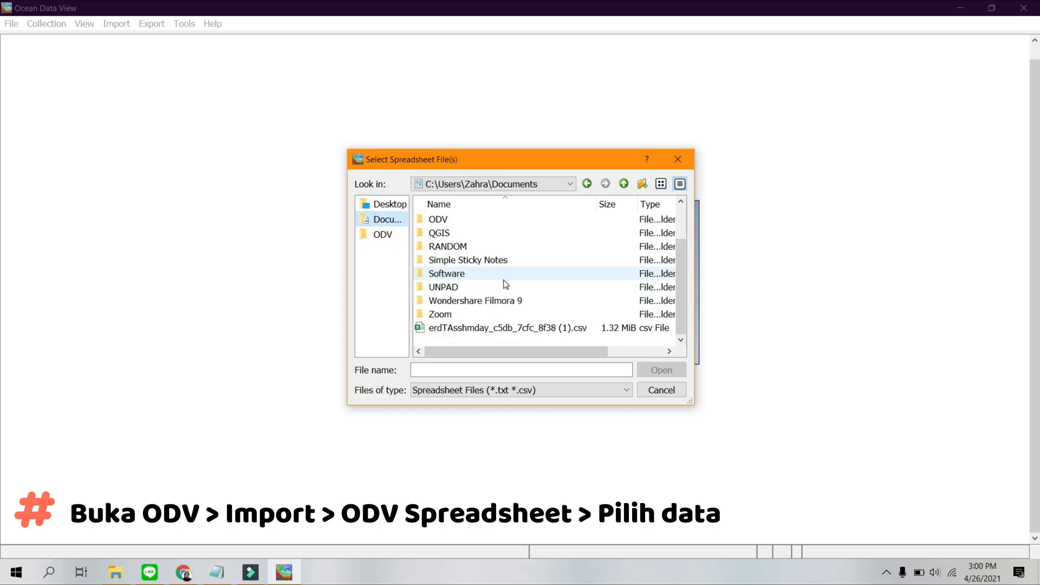
click(490, 328)
click(645, 371)
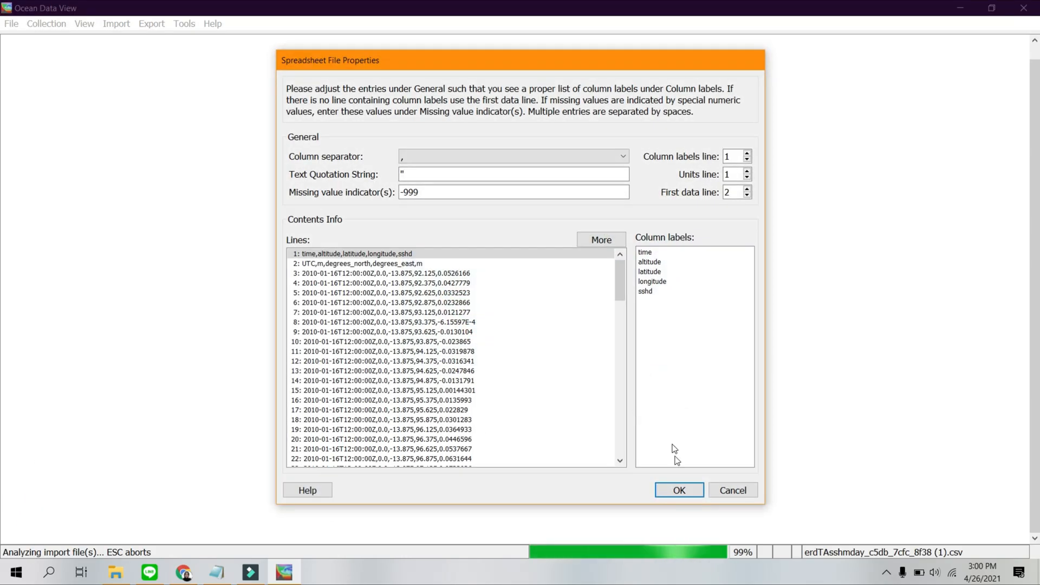
Accept the default file properties and variables, and set the collection's data field to Ocean and data type to Profiles, with time as primary variable.
click(679, 491)
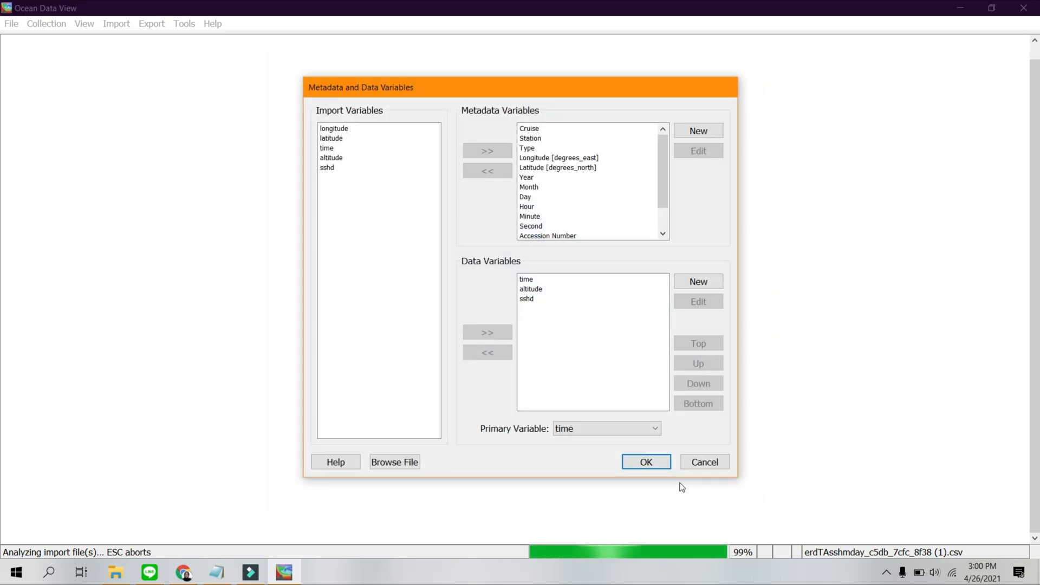
click(653, 464)
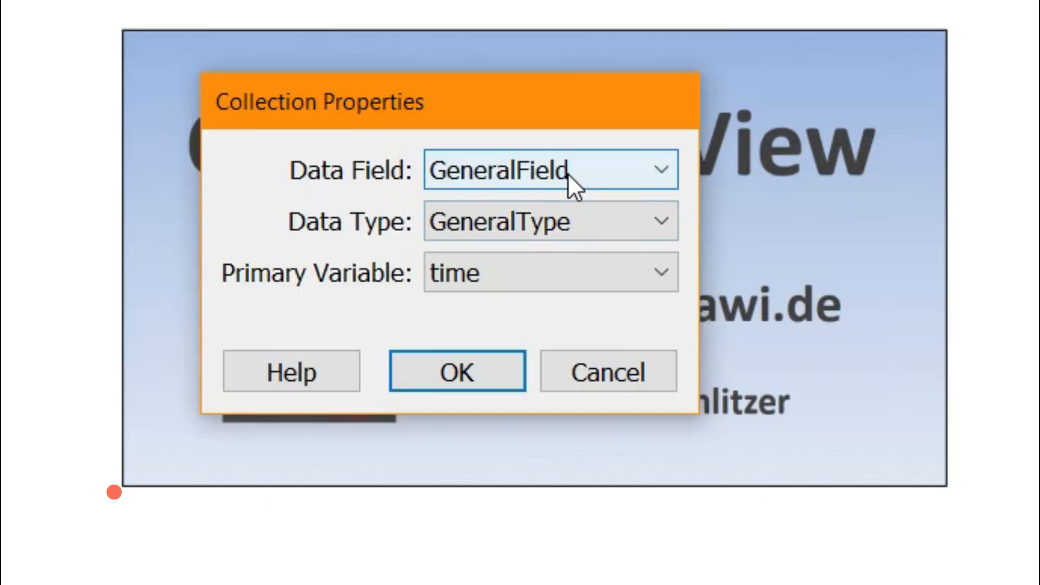
click(568, 173)
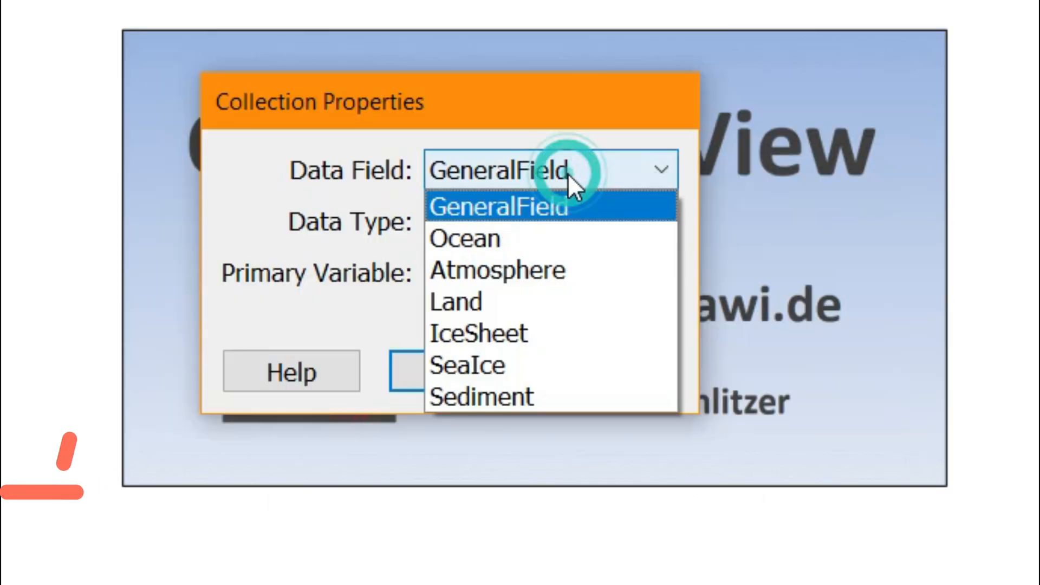
click(570, 230)
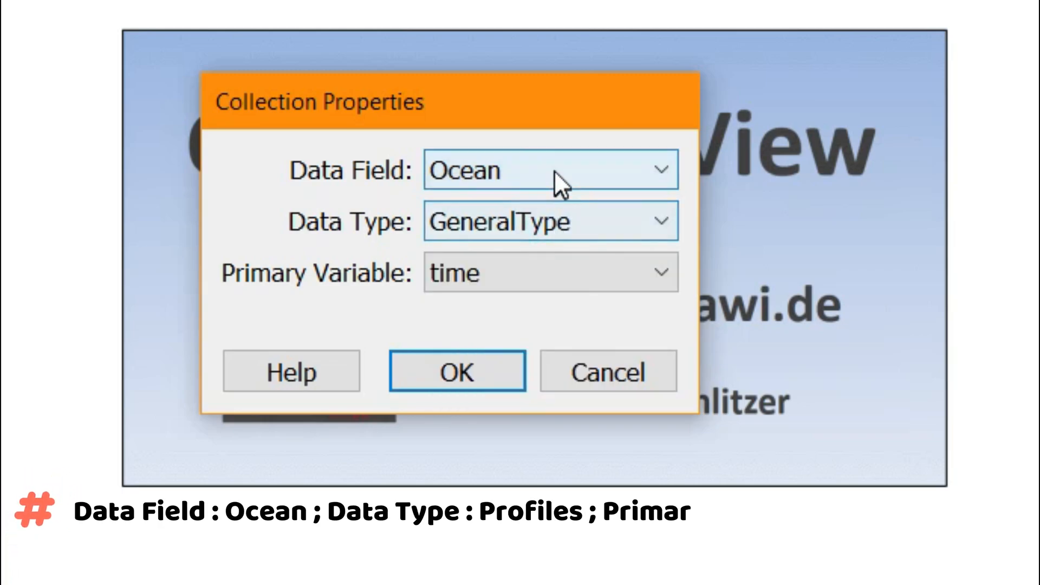
click(560, 223)
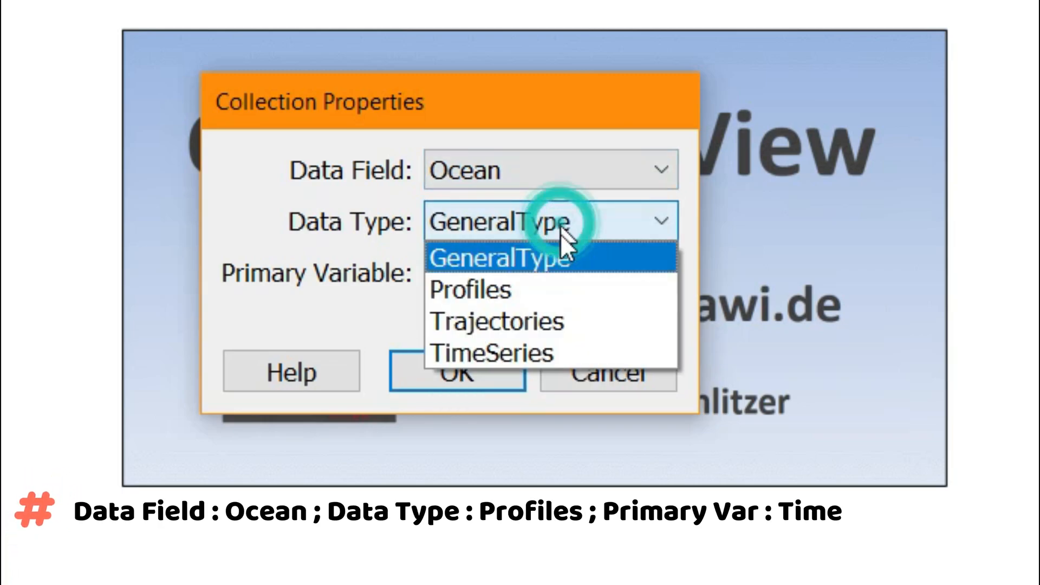
click(560, 281)
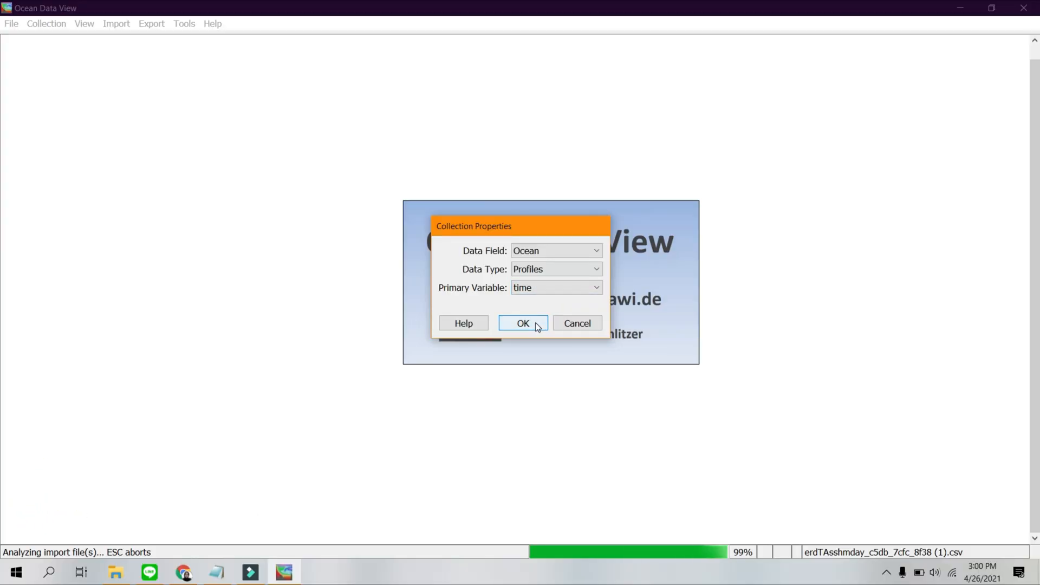
click(535, 323)
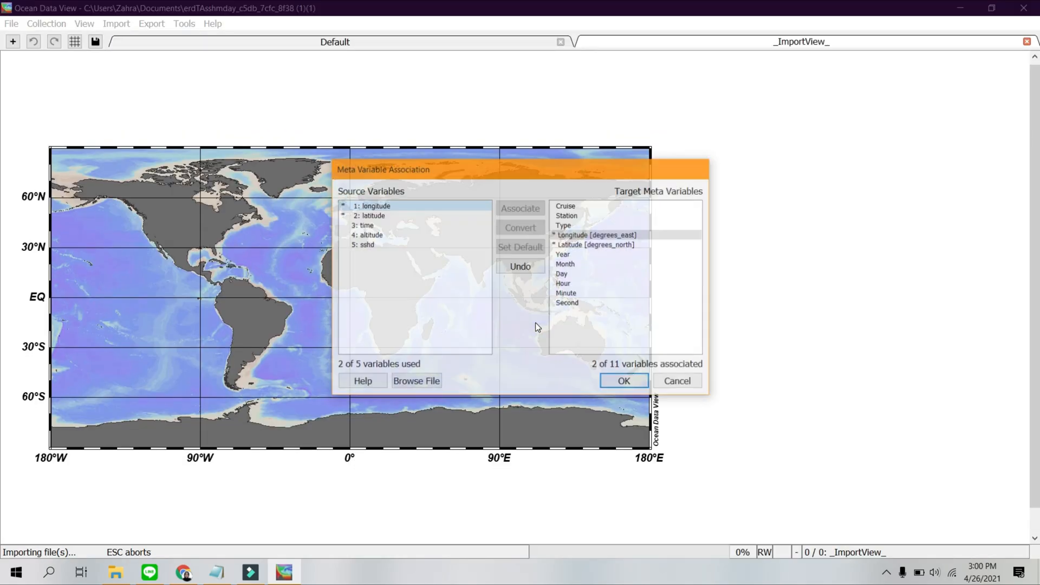
Accept the default meta and data variable associations and complete the import.
click(623, 383)
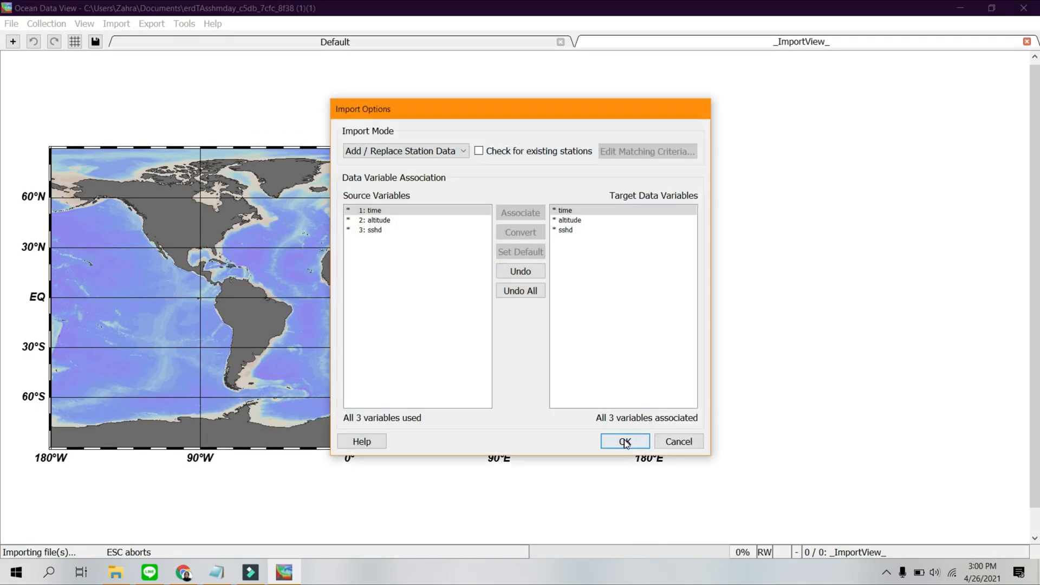
click(625, 441)
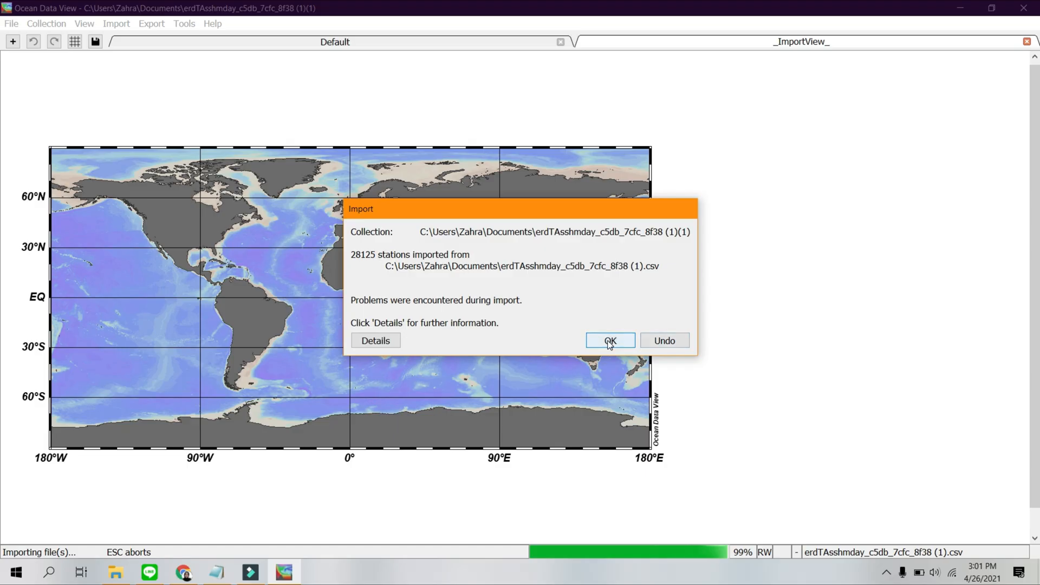
click(808, 465)
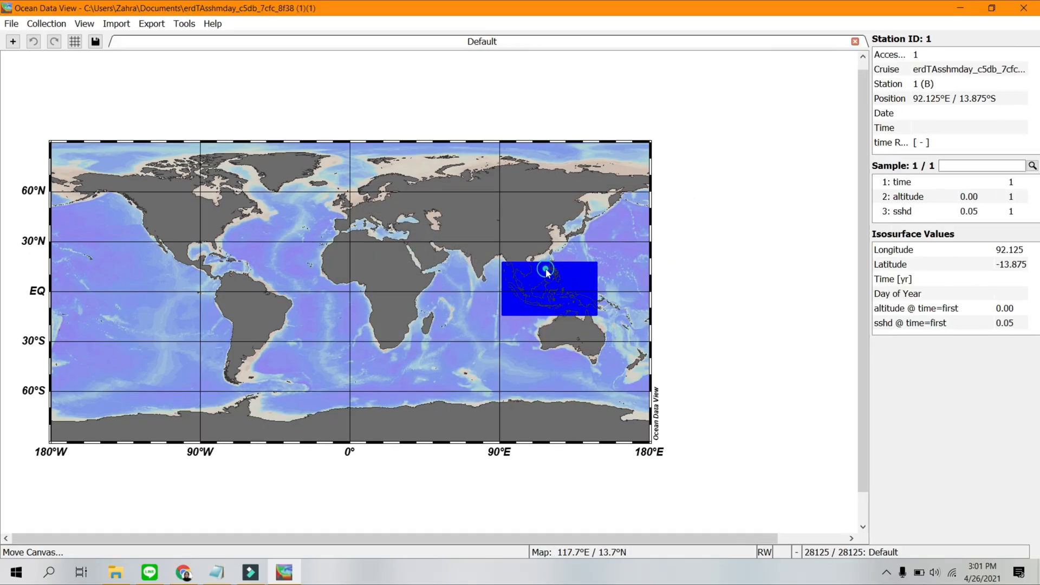
Zoom the station map to the Indonesian region, about 92.5°E to 132°E and 11°S to 7.5°N.
click(545, 269)
right_click(545, 270)
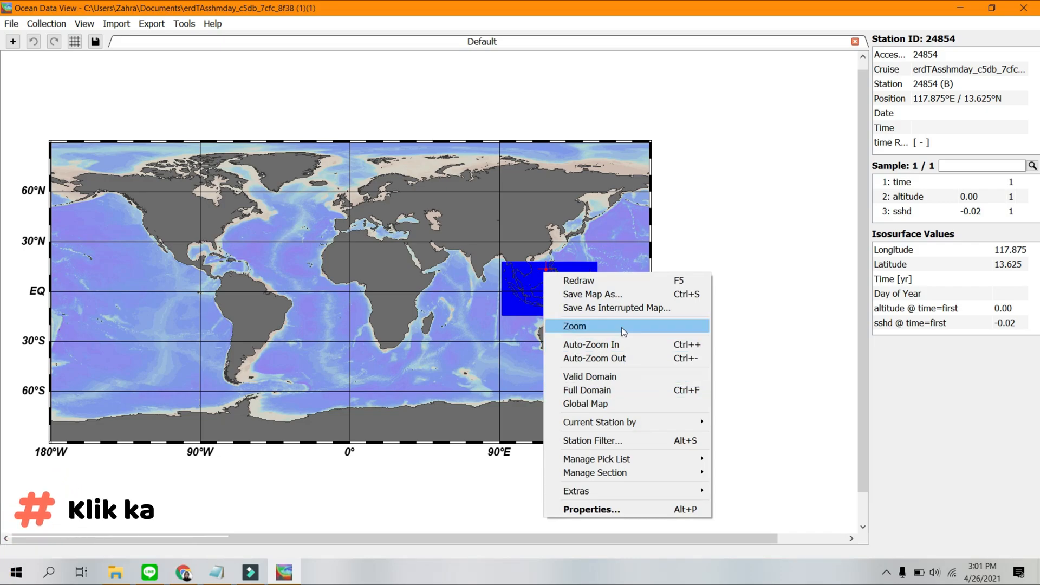
click(575, 326)
drag(48, 140, 505, 279)
drag(650, 440, 569, 309)
key(Return)
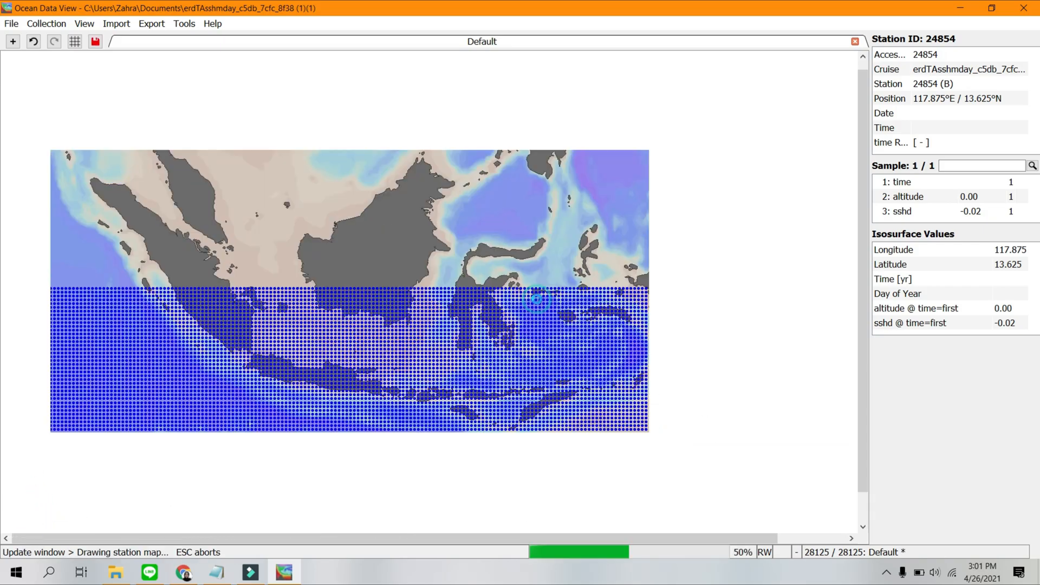
Zoom the station map in on Bali, about 114°E to 116°E and 9.3°S to 7.5°S.
click(486, 357)
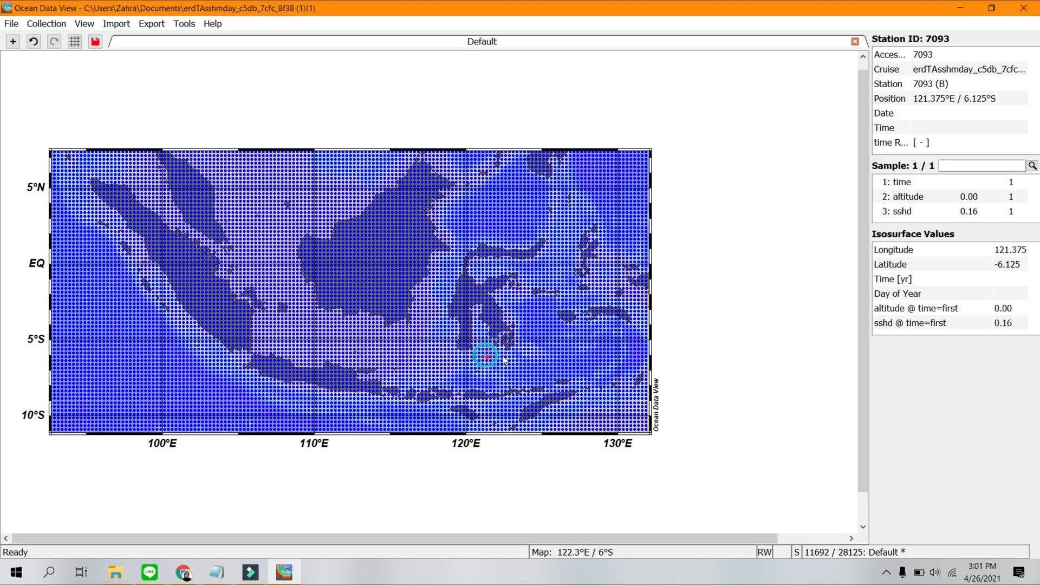
right_click(502, 356)
click(533, 164)
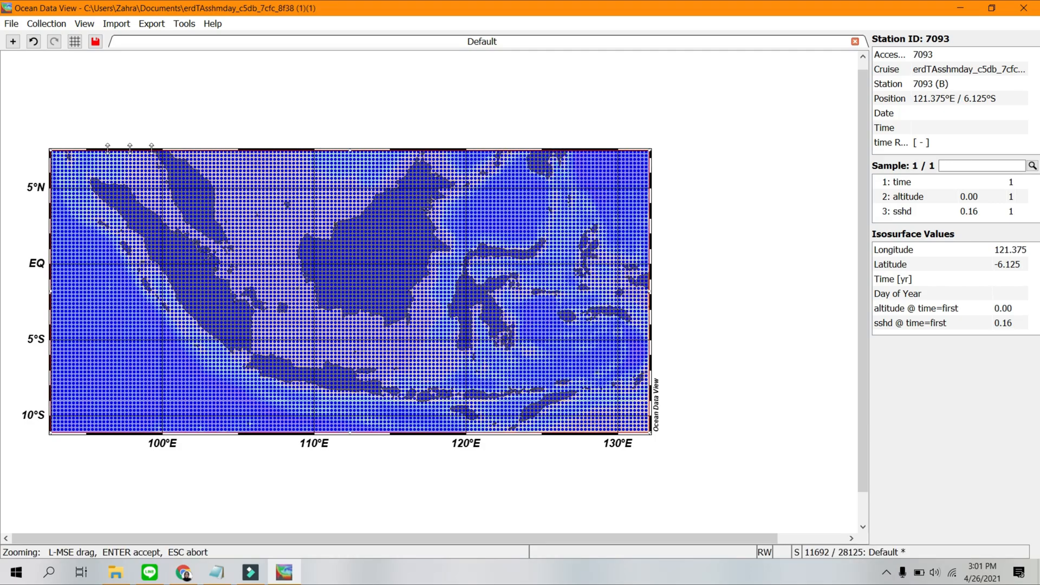
drag(50, 146, 380, 384)
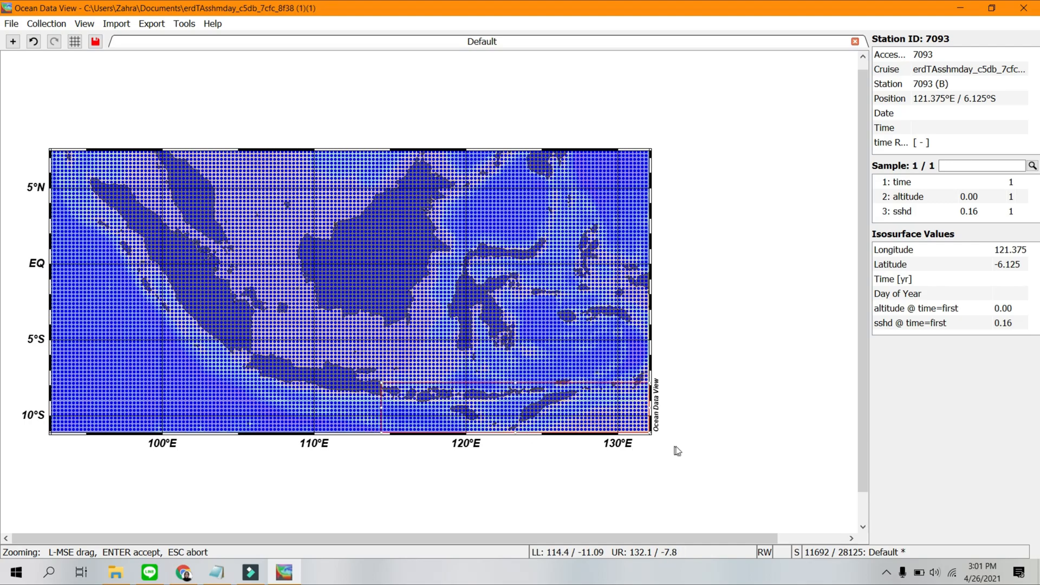
drag(650, 432, 405, 406)
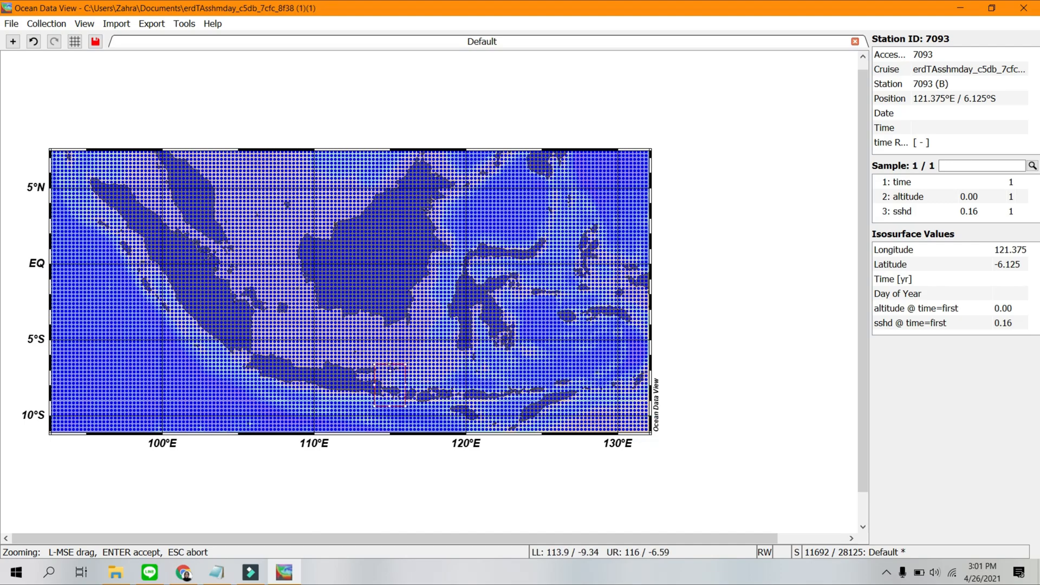
drag(389, 368, 390, 379)
key(Return)
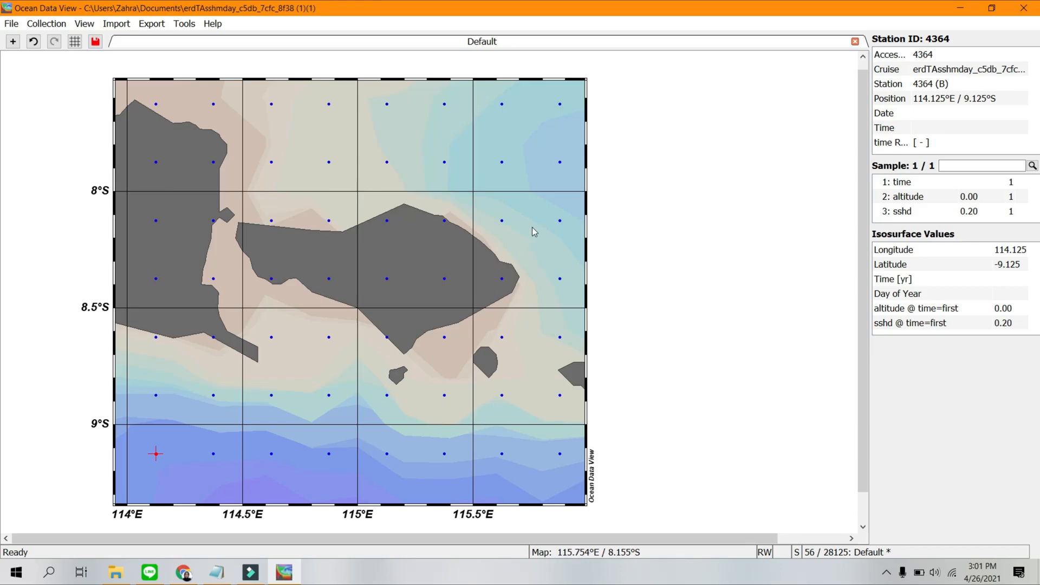
Turn off Draw grid in the properties of the Bali station map.
right_click(534, 231)
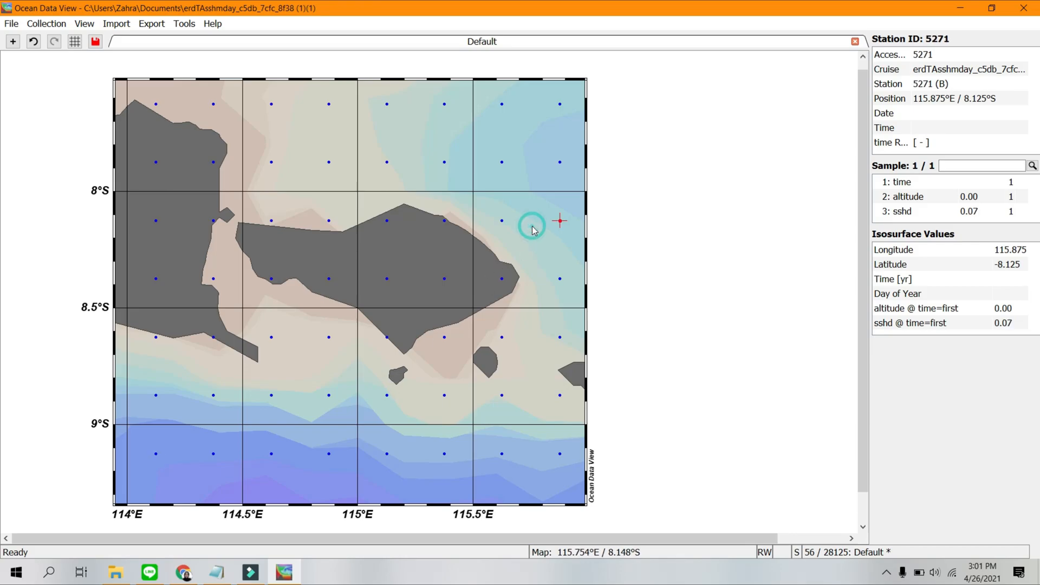
click(421, 118)
click(391, 456)
click(529, 333)
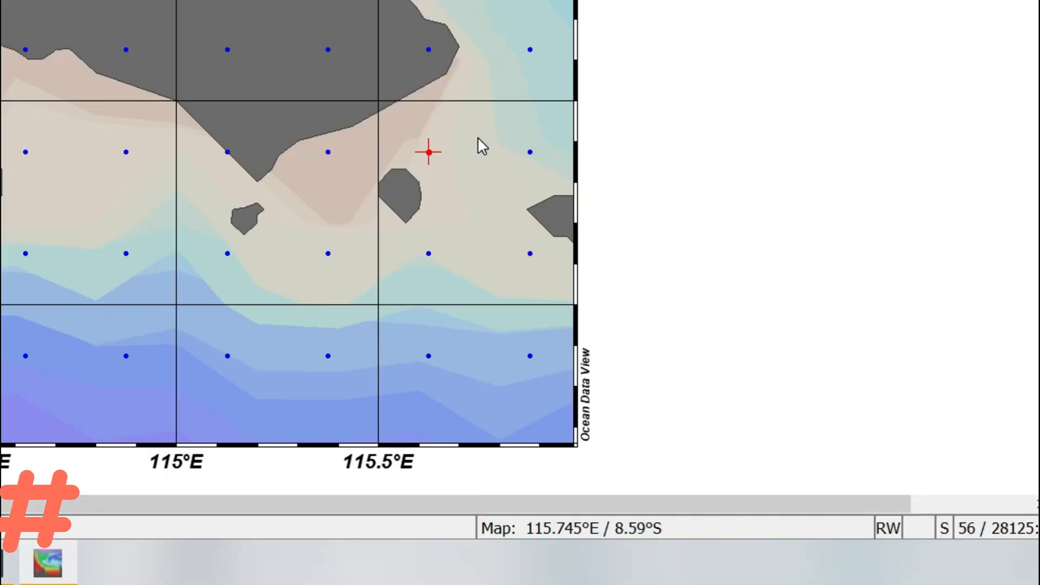
right_click(530, 332)
click(567, 558)
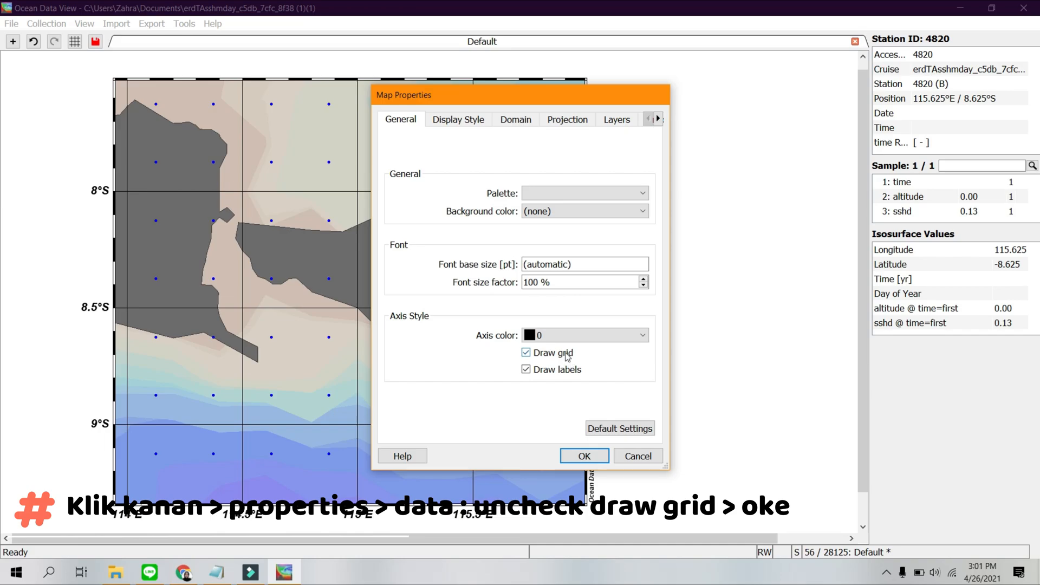
click(567, 355)
click(584, 456)
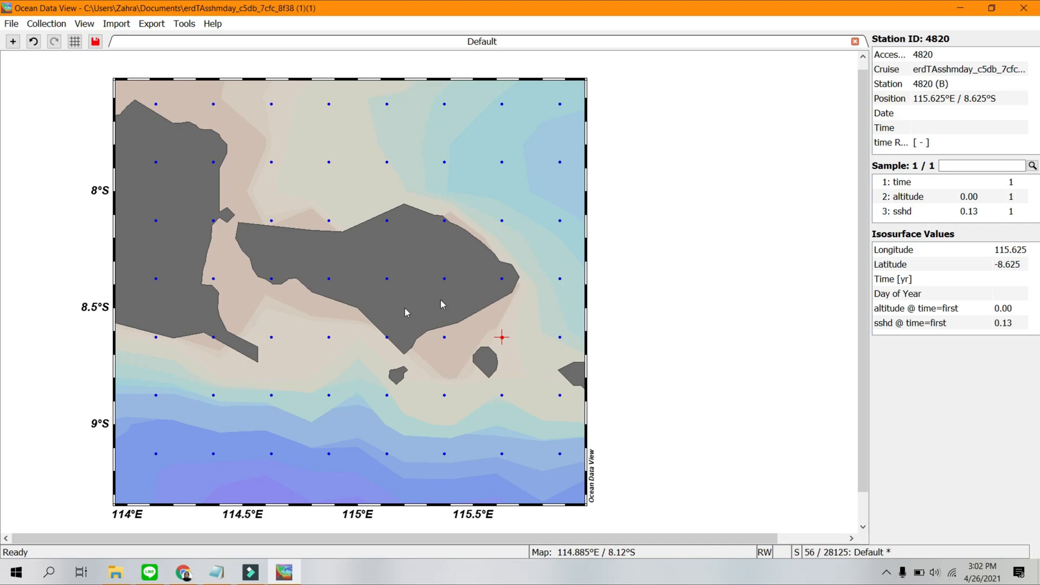
Apply the 1 SURFACE Window layout template to the canvas.
click(498, 171)
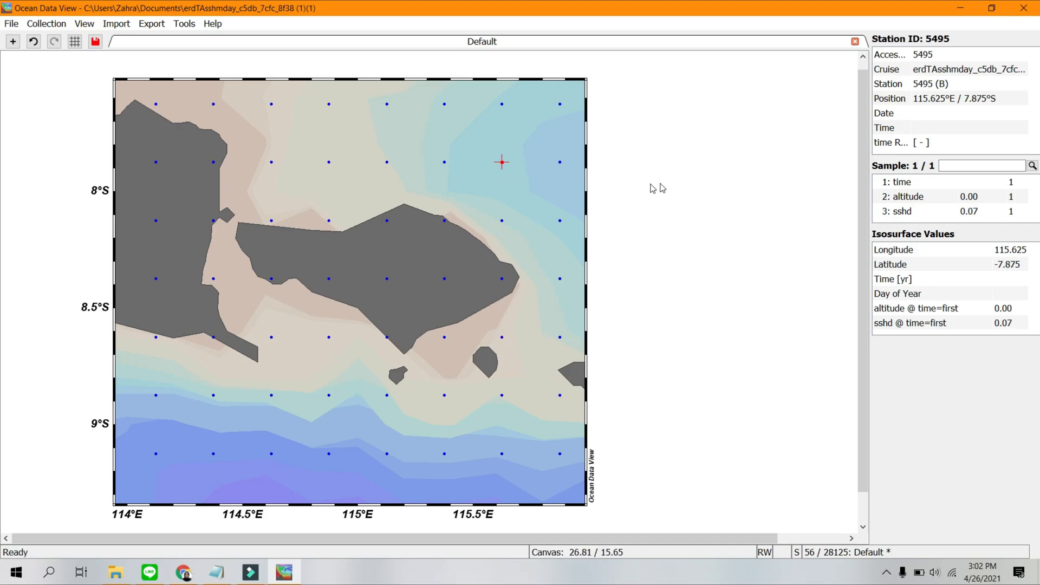
right_click(650, 239)
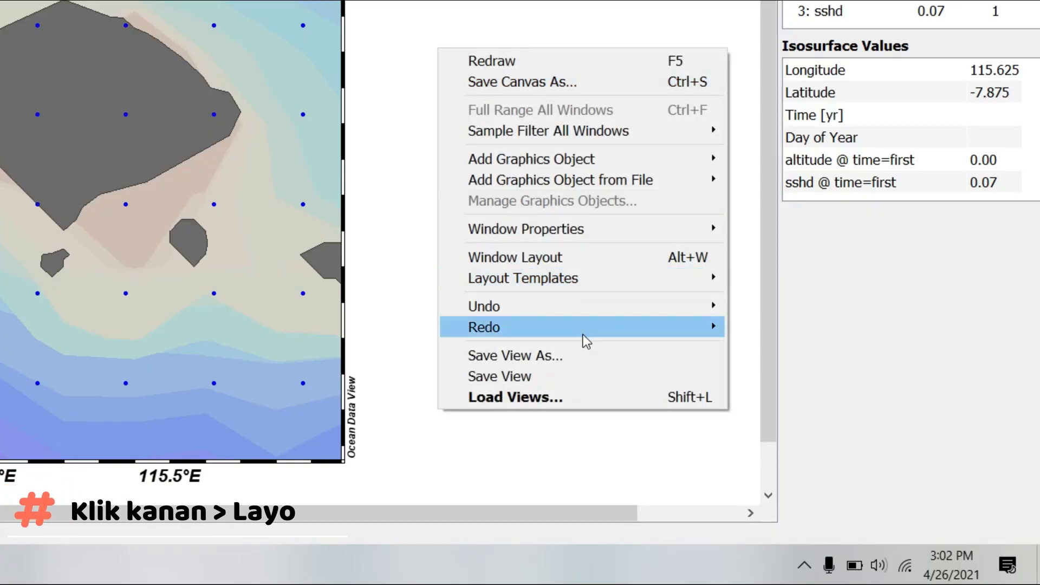
click(742, 390)
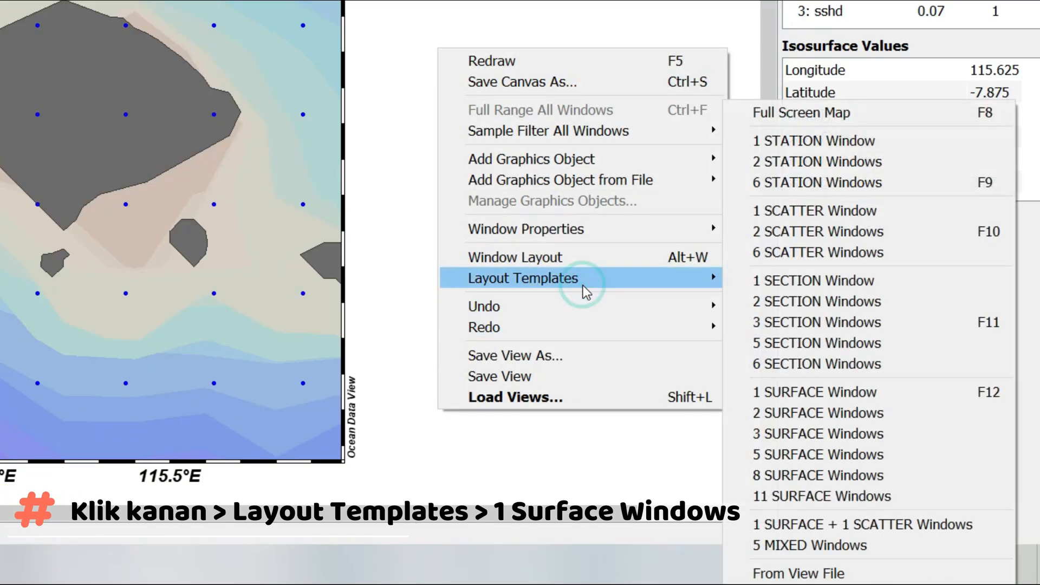
click(777, 394)
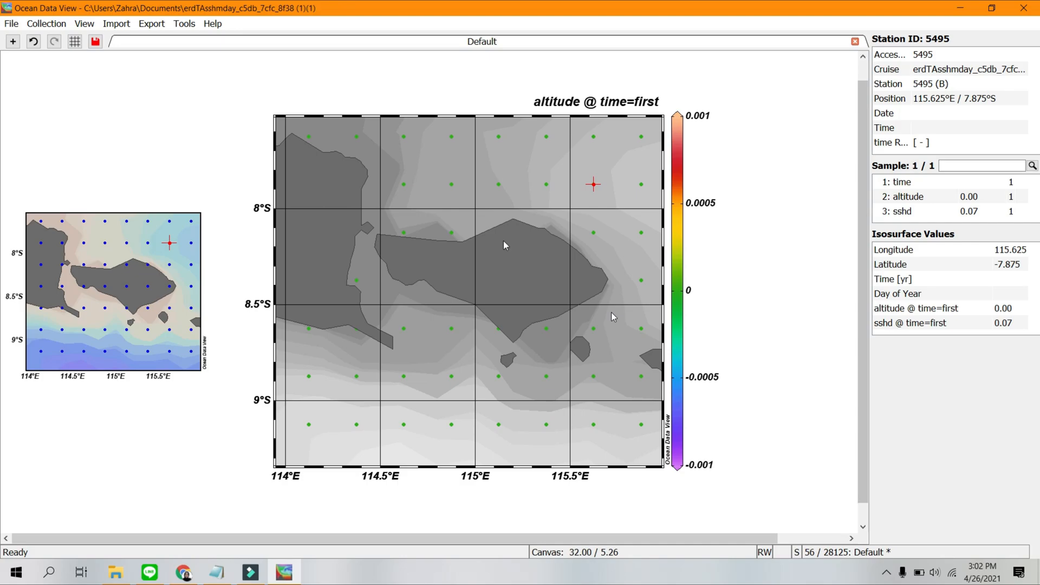
Turn off Draw grid in the properties of the altitude surface plot.
click(641, 280)
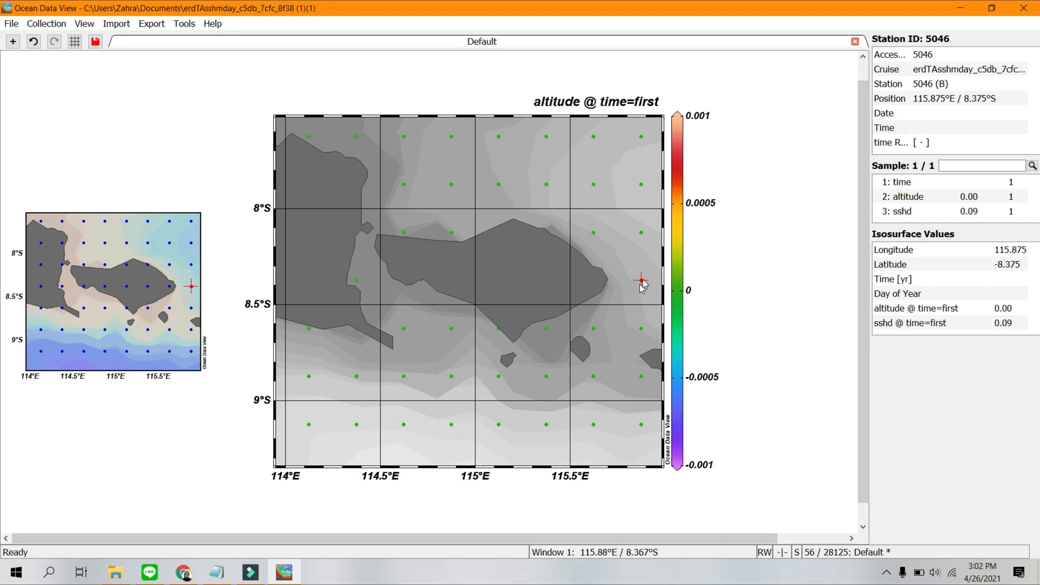
click(609, 328)
right_click(610, 328)
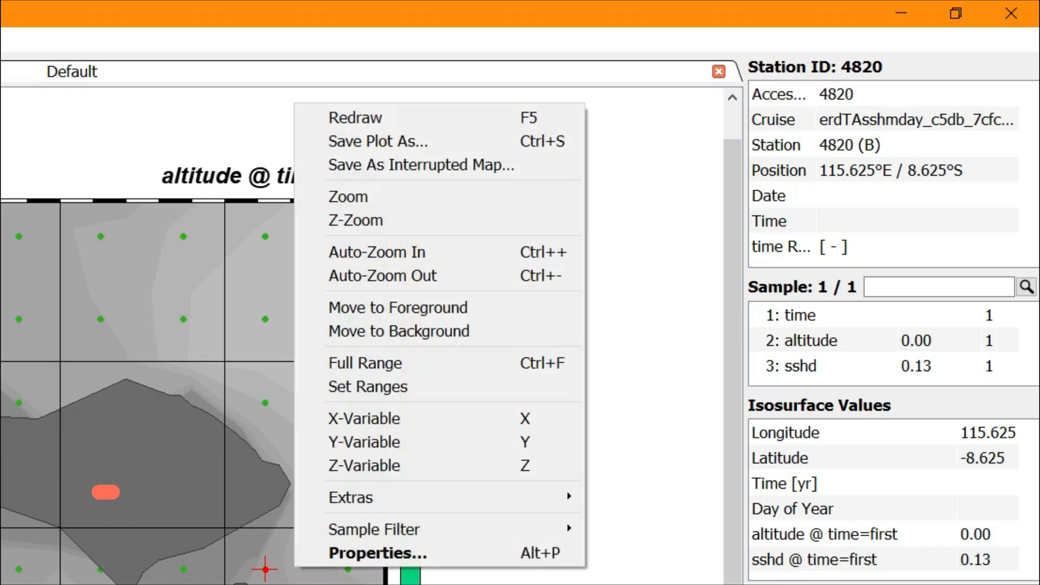
click(655, 324)
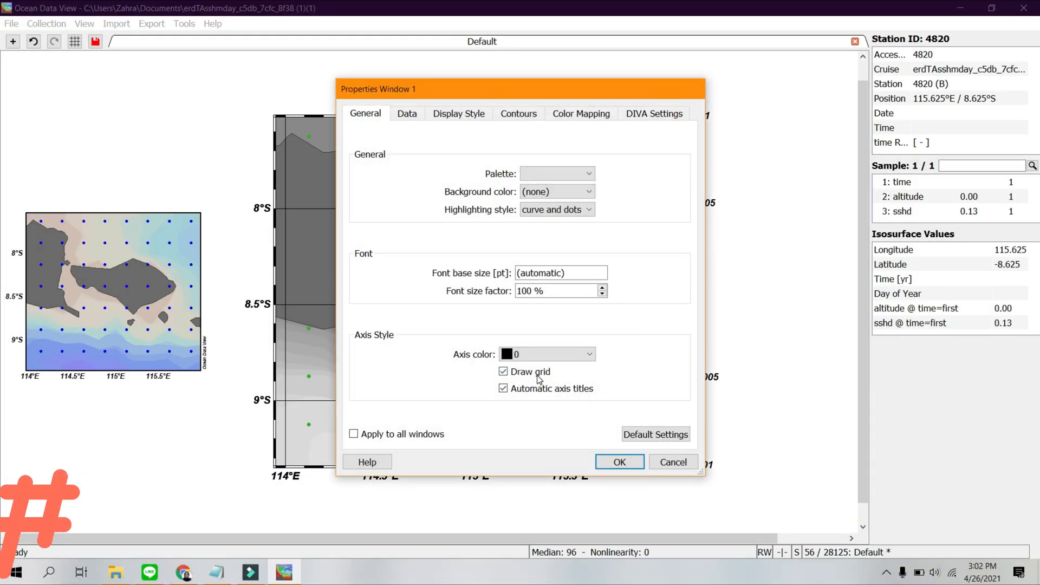
click(541, 371)
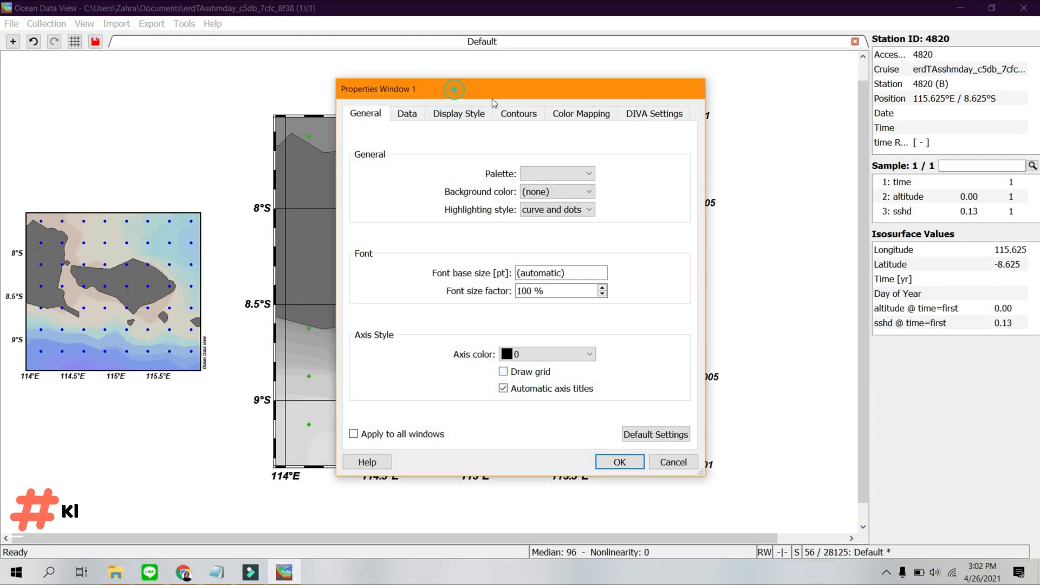
Set the Z-axis variable of the surface plot to sshd @ time=first.
drag(492, 96, 599, 111)
click(513, 130)
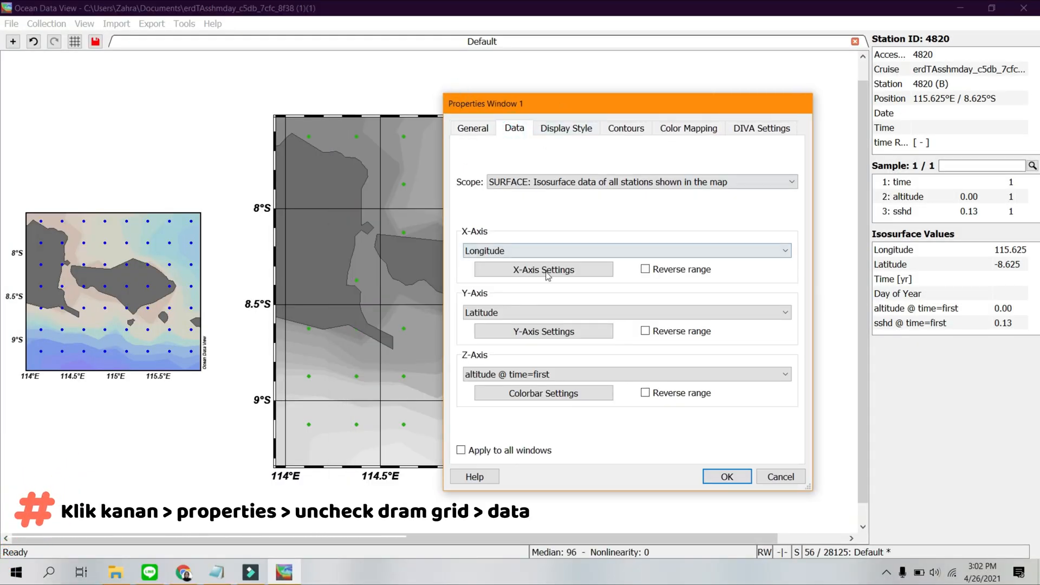
click(533, 377)
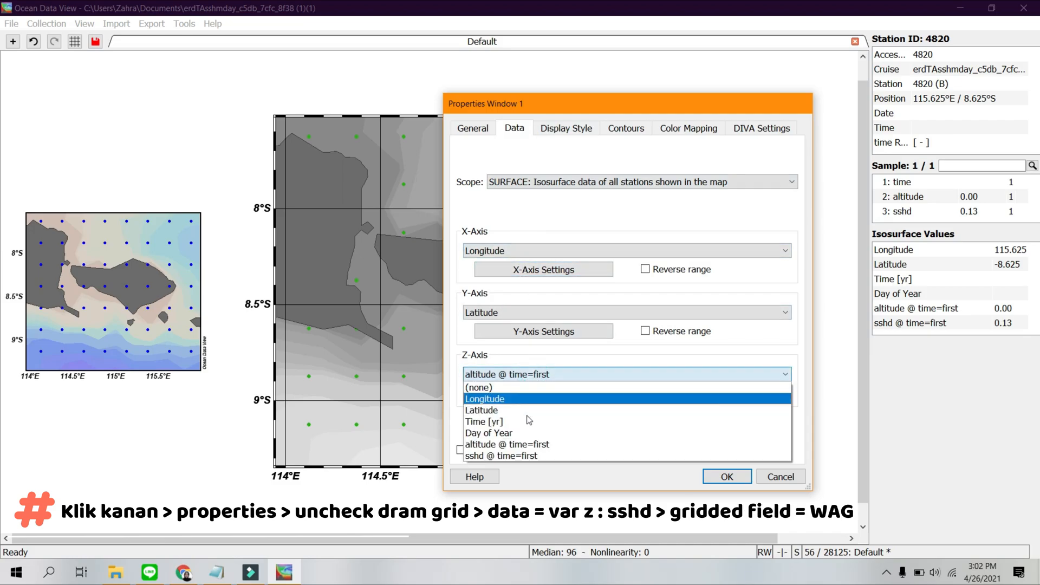
click(520, 466)
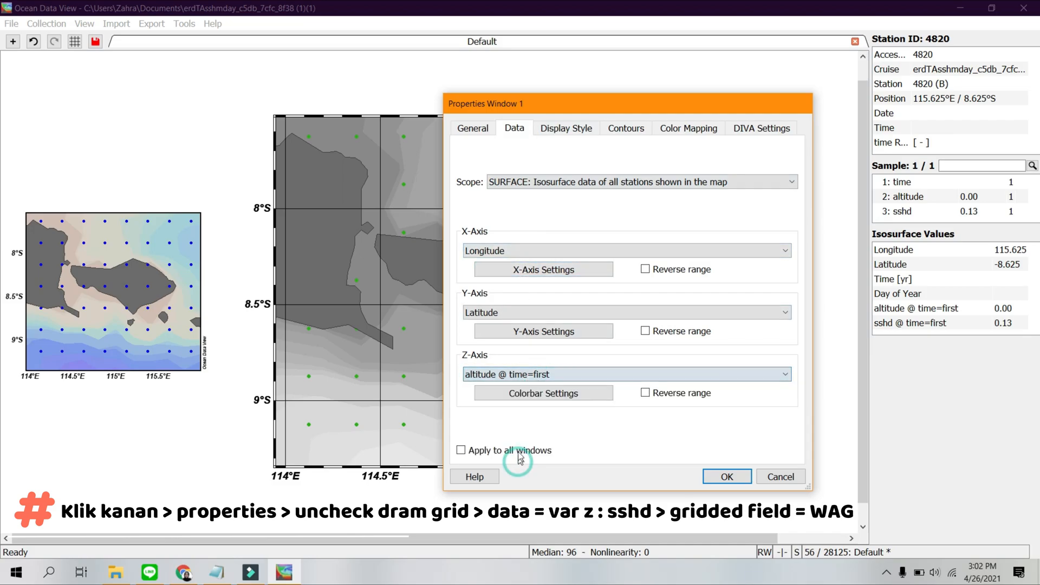
Display the sshd surface plot as a gridded field using Weighted-average gridding.
click(566, 130)
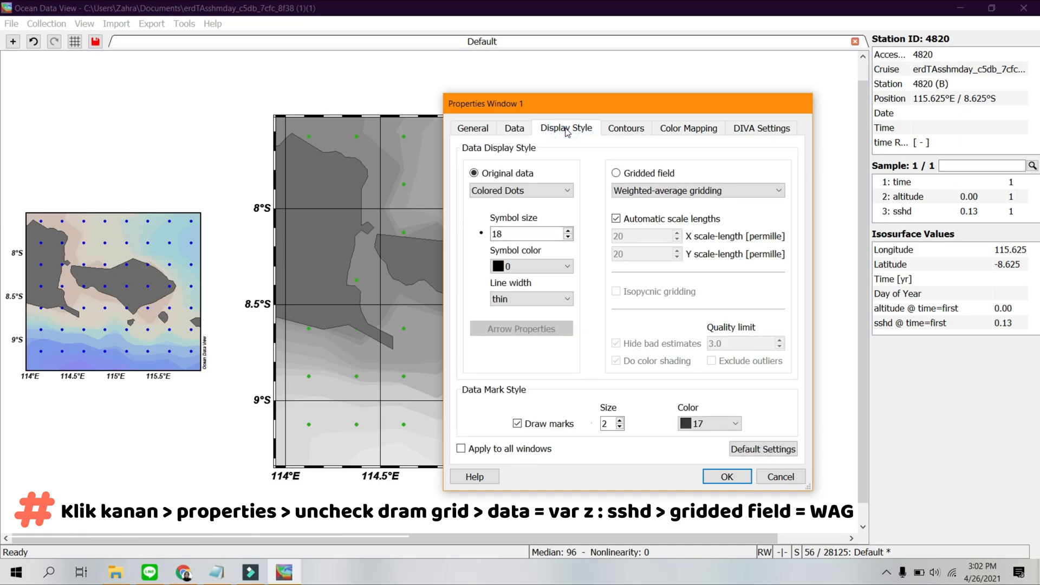
click(628, 177)
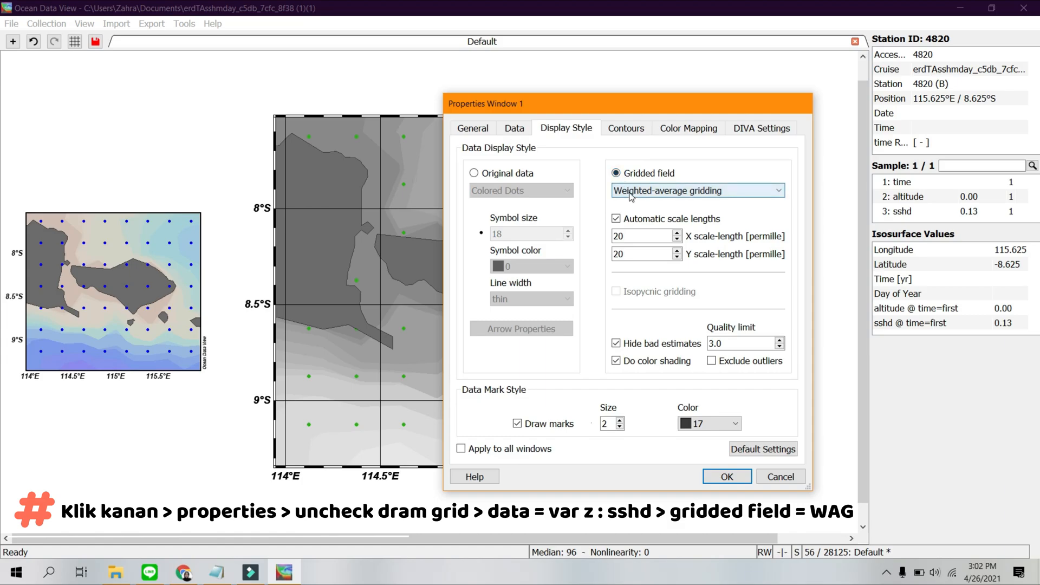
click(632, 196)
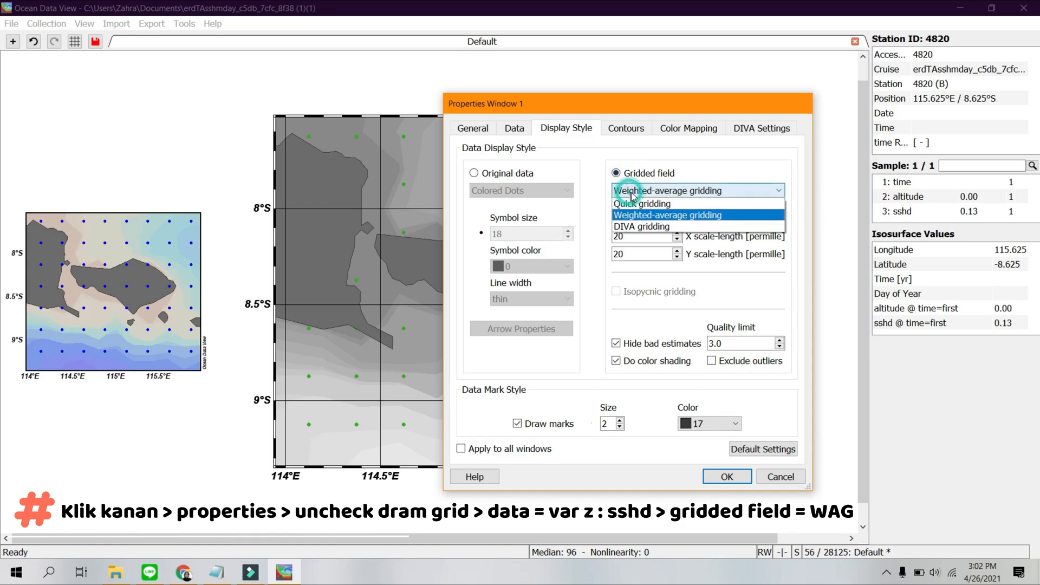
click(653, 217)
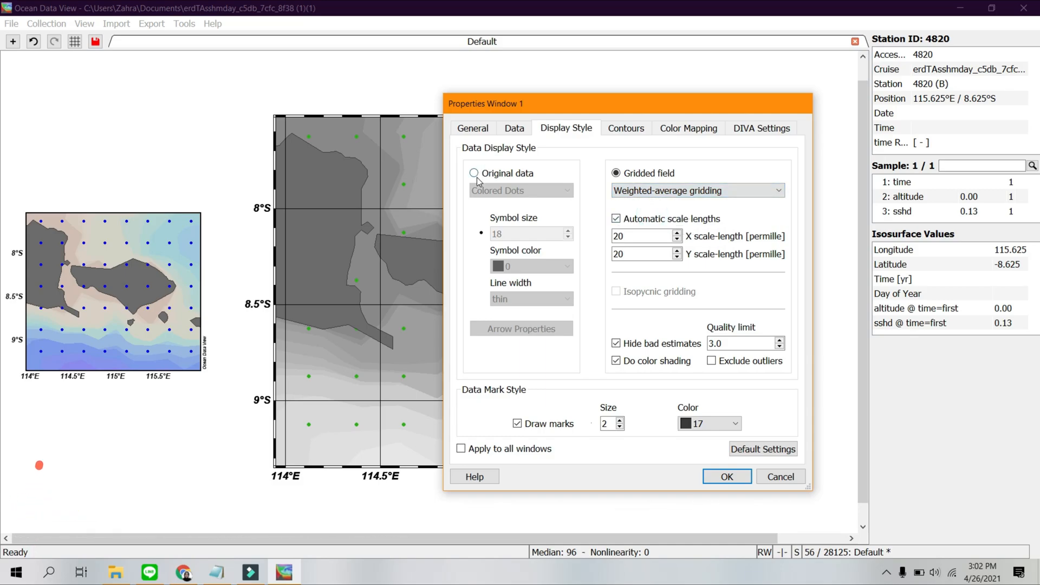
Turn off automatic scale lengths, set the X and Y scale-lengths to 70 permille, and apply the properties with Draw marks off.
drag(532, 108, 677, 102)
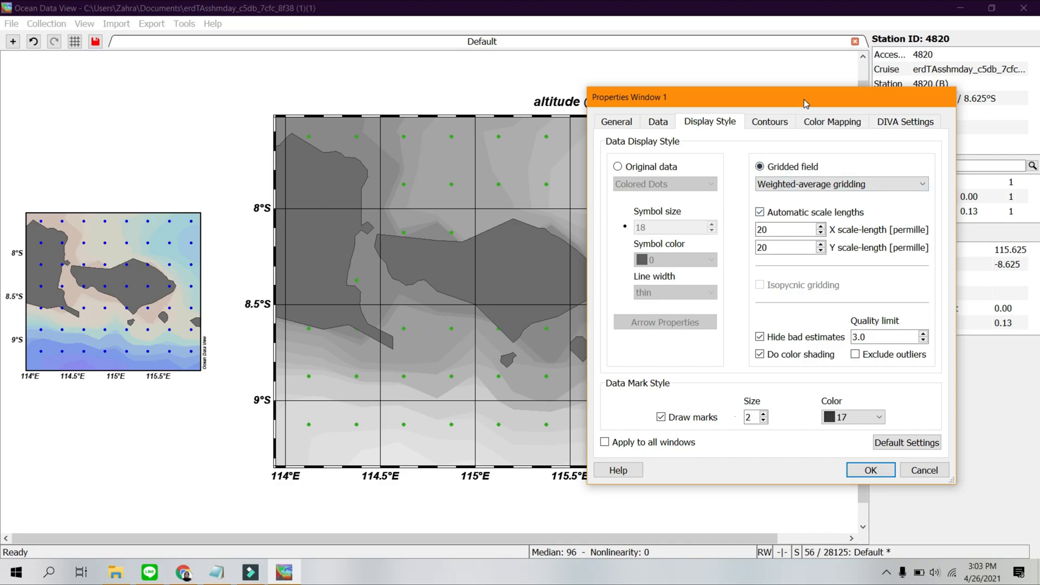
drag(803, 99, 772, 107)
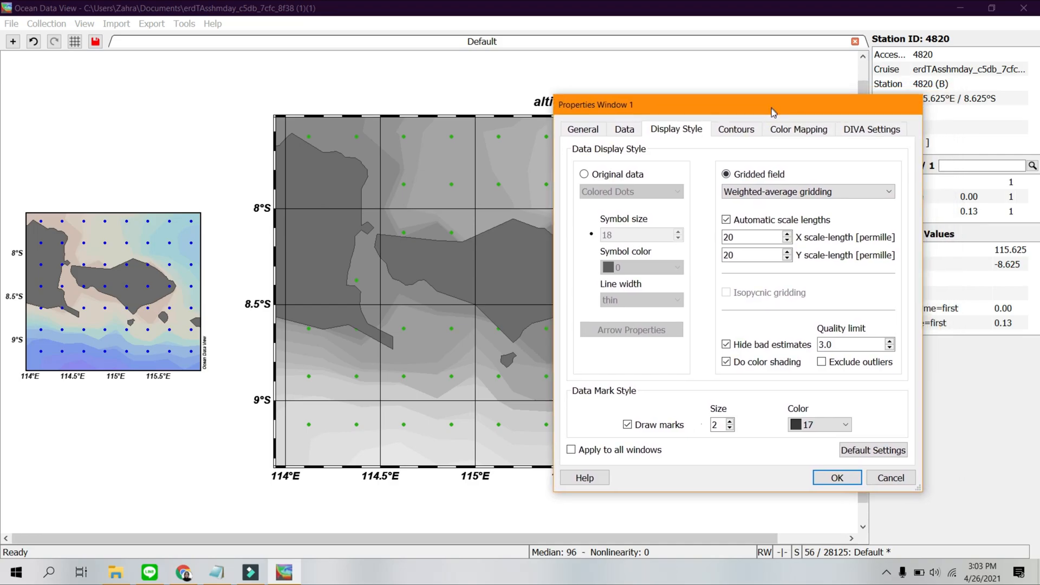
click(768, 221)
click(748, 236)
text(70)
click(748, 254)
key(BackSpace)
key(BackSpace)
text(7)
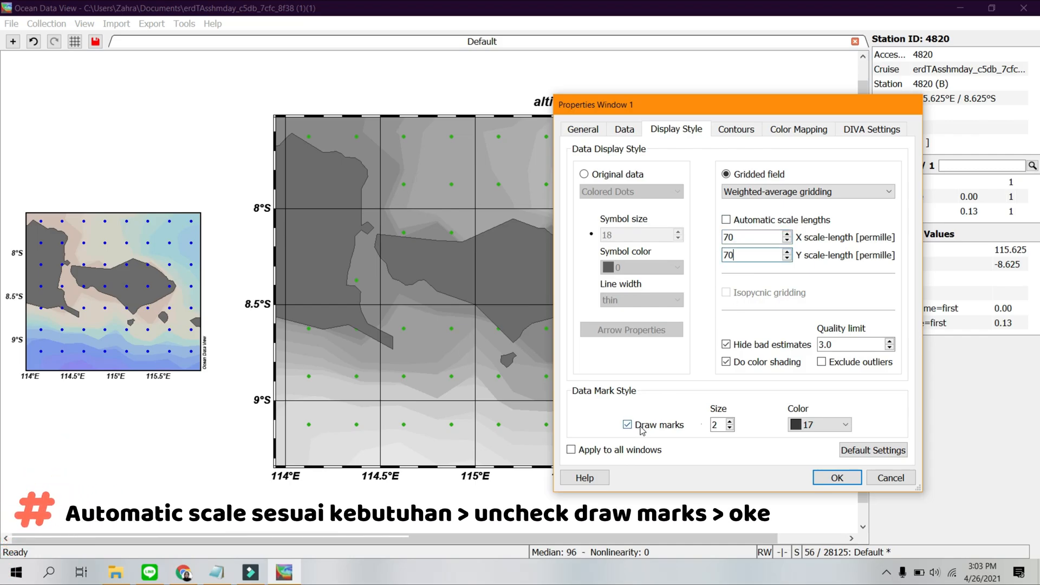
click(642, 428)
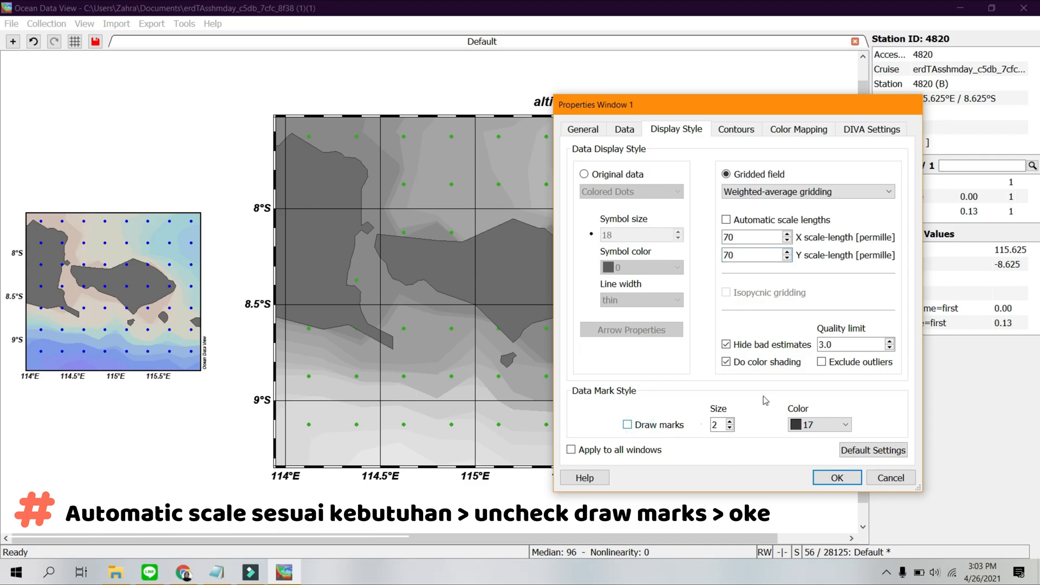
click(836, 477)
Set both the X and Y scale-lengths of the sshd surface plot to 80 permille.
click(623, 236)
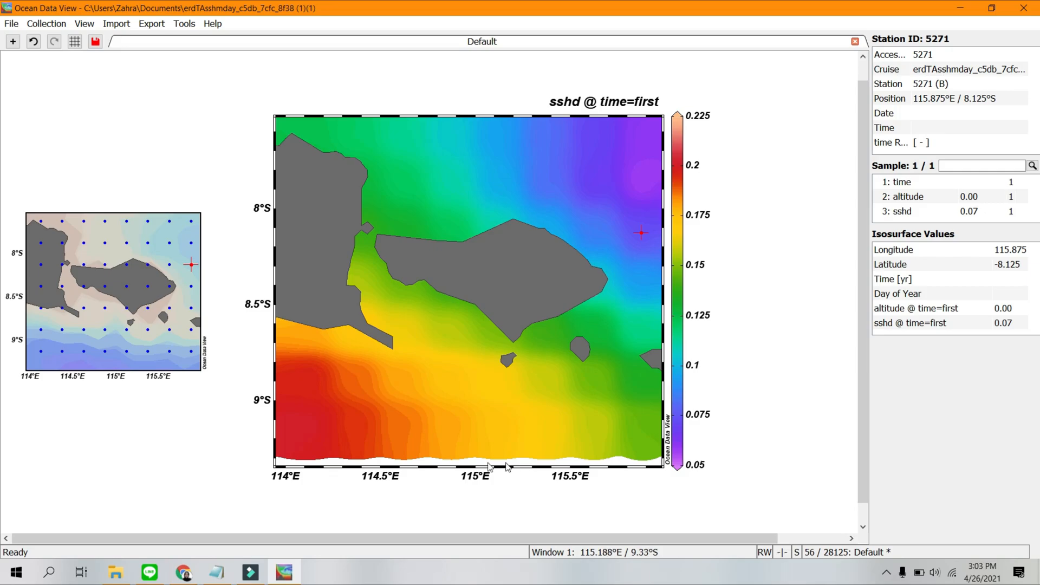
right_click(634, 227)
click(707, 487)
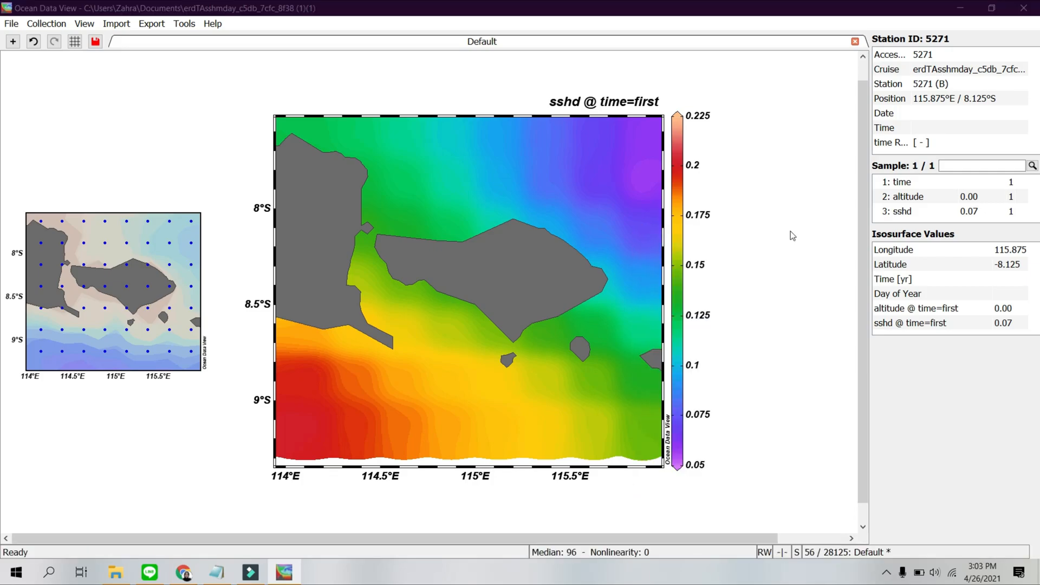
click(532, 222)
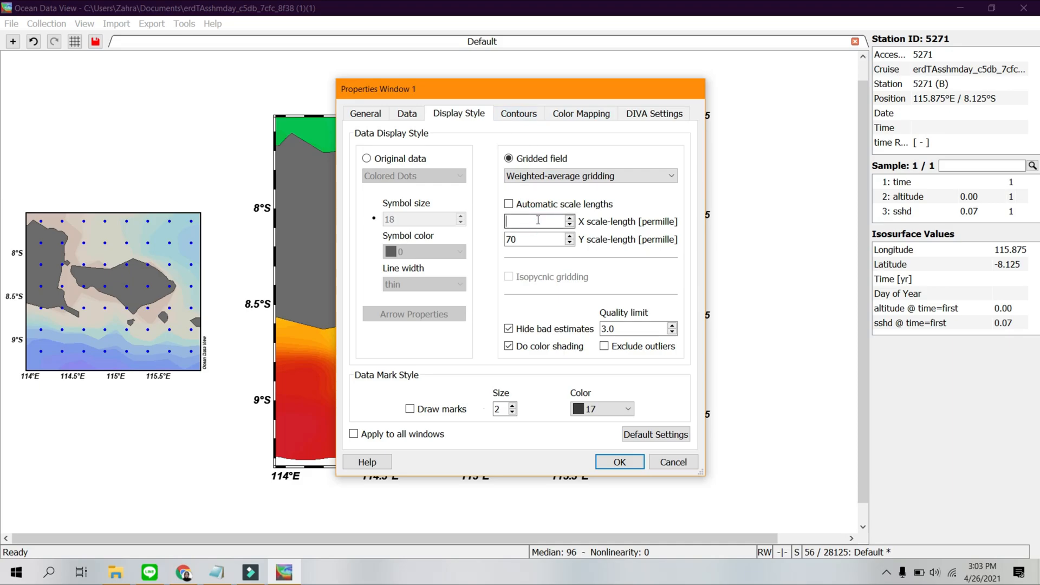
click(533, 238)
key(BackSpace)
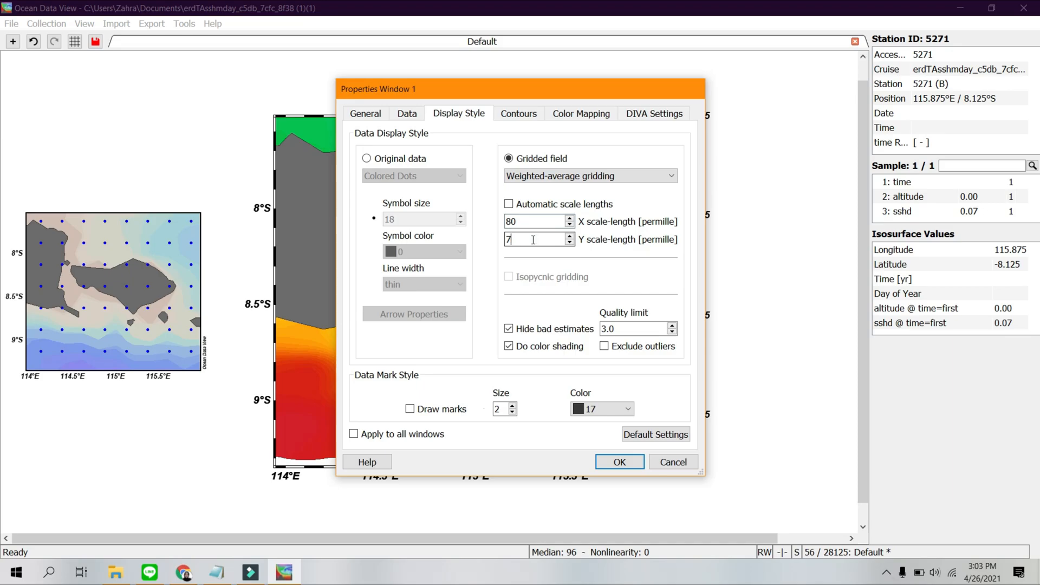
click(615, 462)
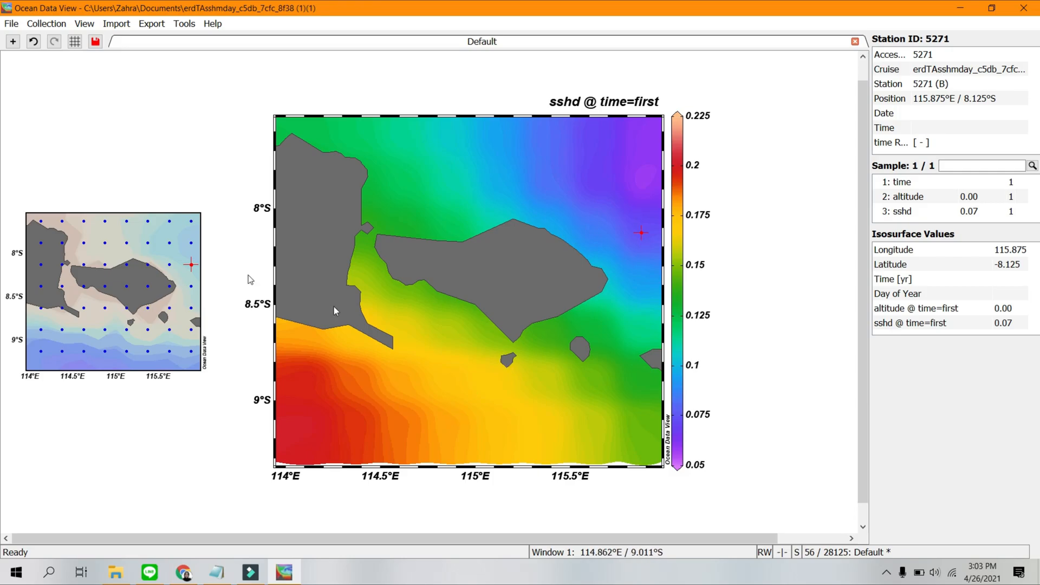
Zoom the Bali station map so that a thin strip is trimmed off its southern edge.
click(165, 242)
right_click(164, 241)
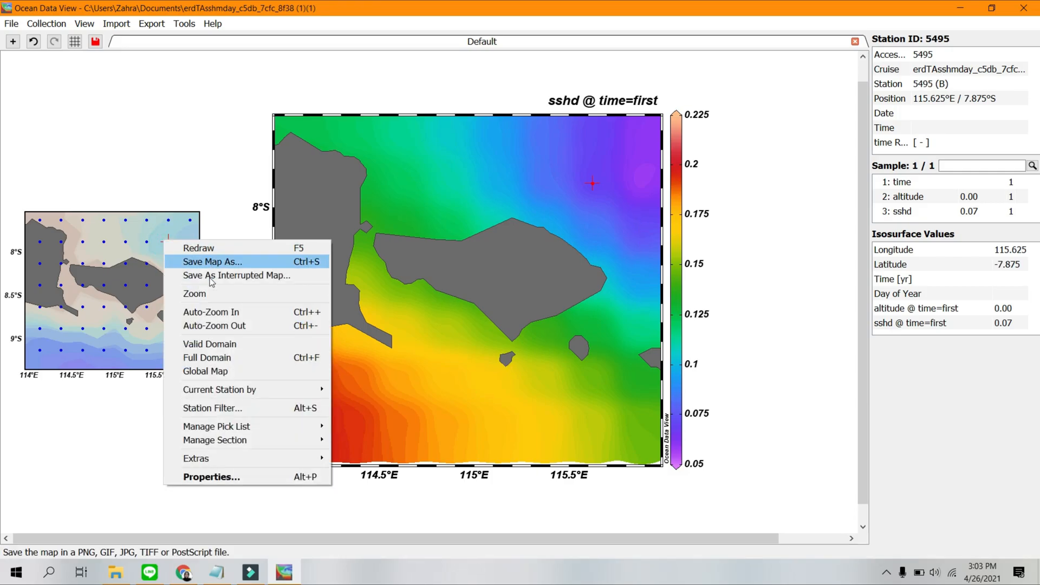
click(186, 293)
drag(111, 367, 111, 362)
key(Return)
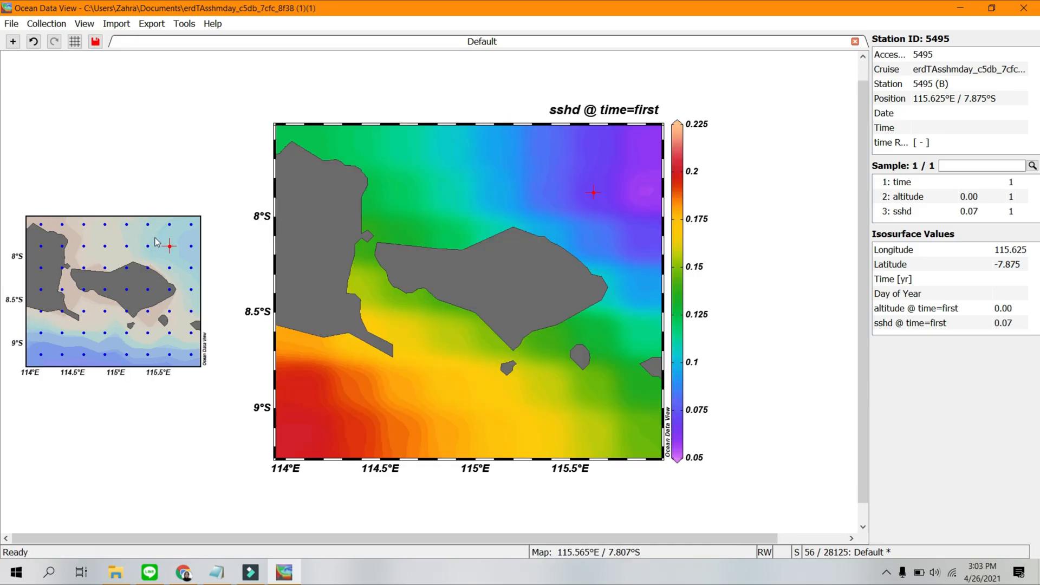
click(639, 204)
right_click(639, 203)
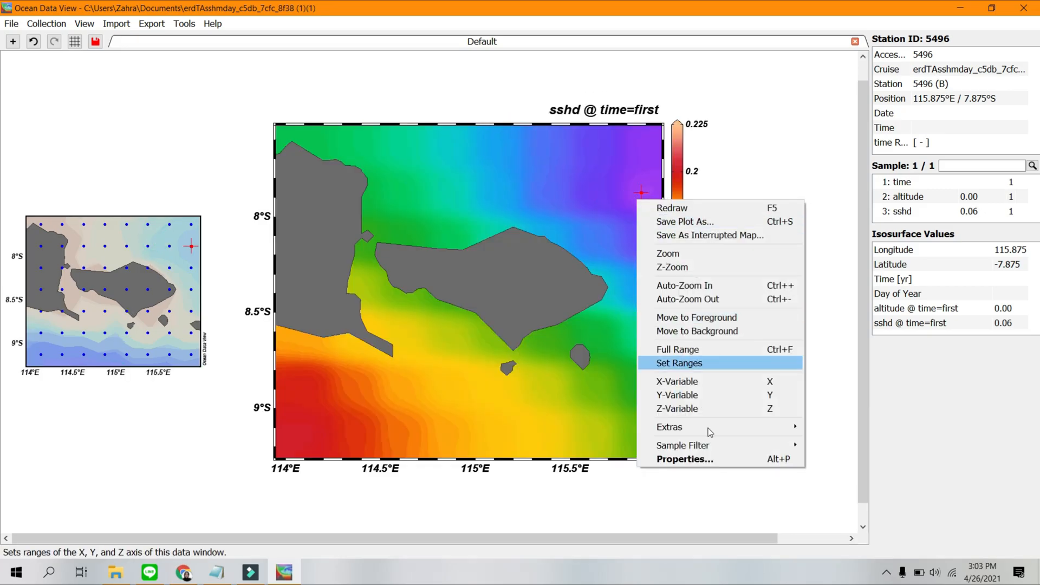
click(745, 161)
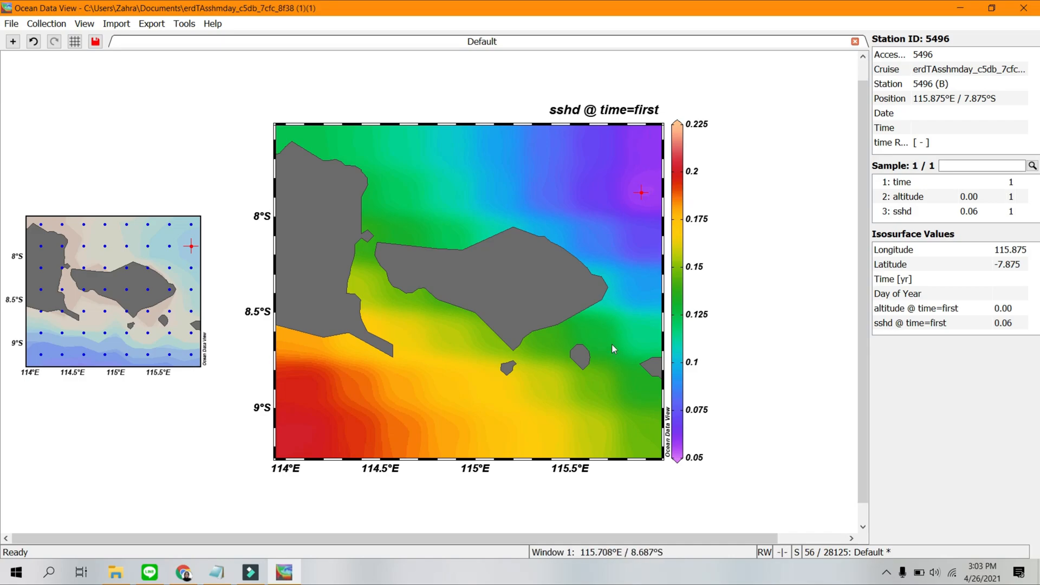
Define contour lines for the sshd surface plot from 0.05 to 0.225 with an increment of 0.025.
click(621, 310)
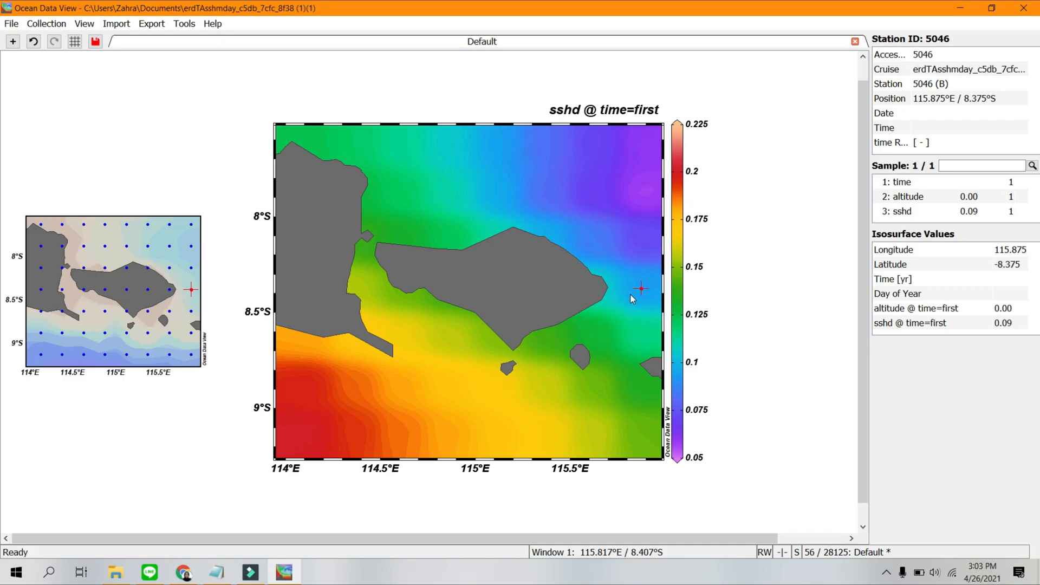
right_click(633, 298)
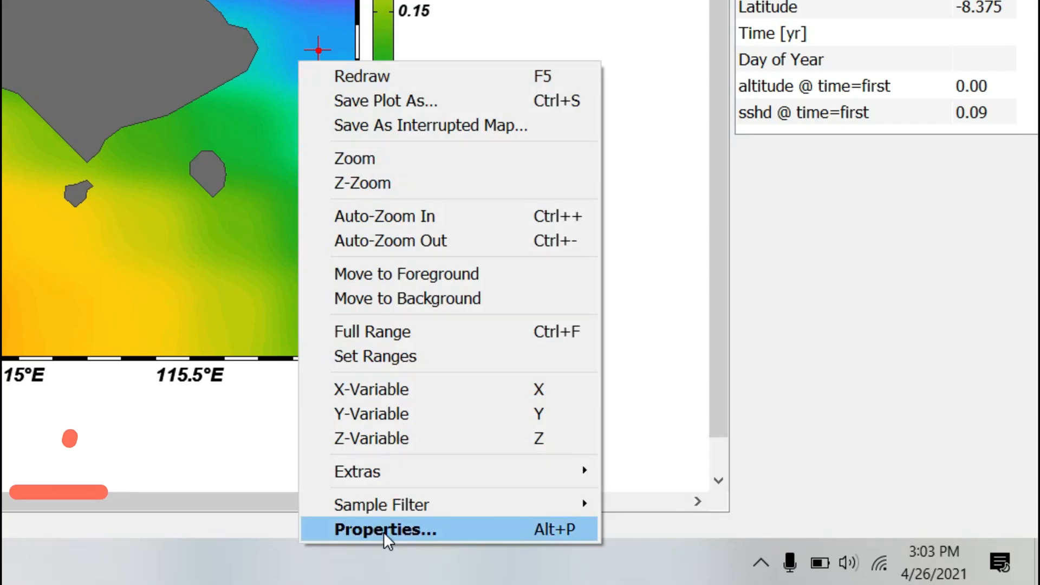
click(679, 555)
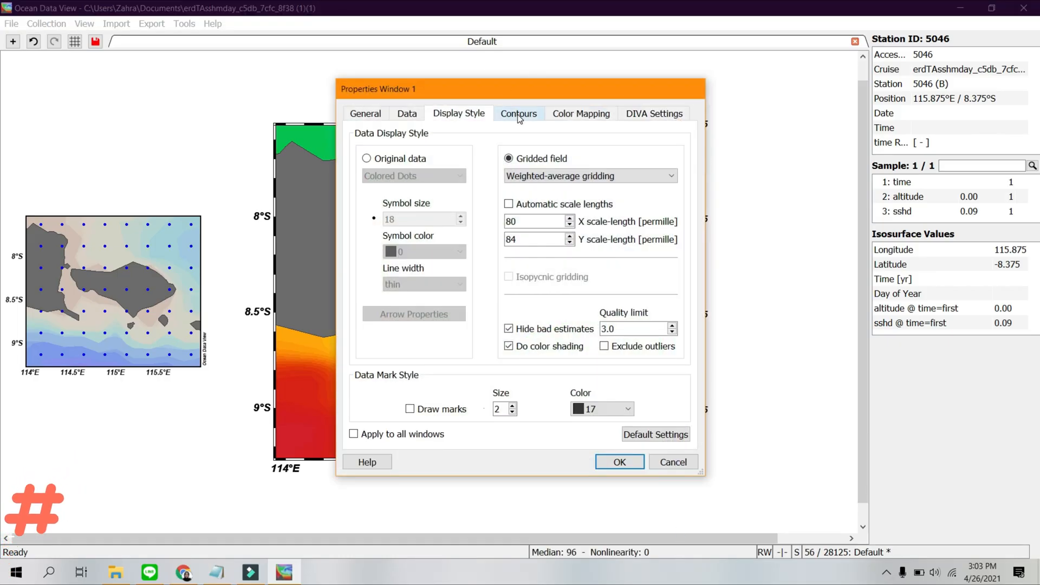
click(519, 114)
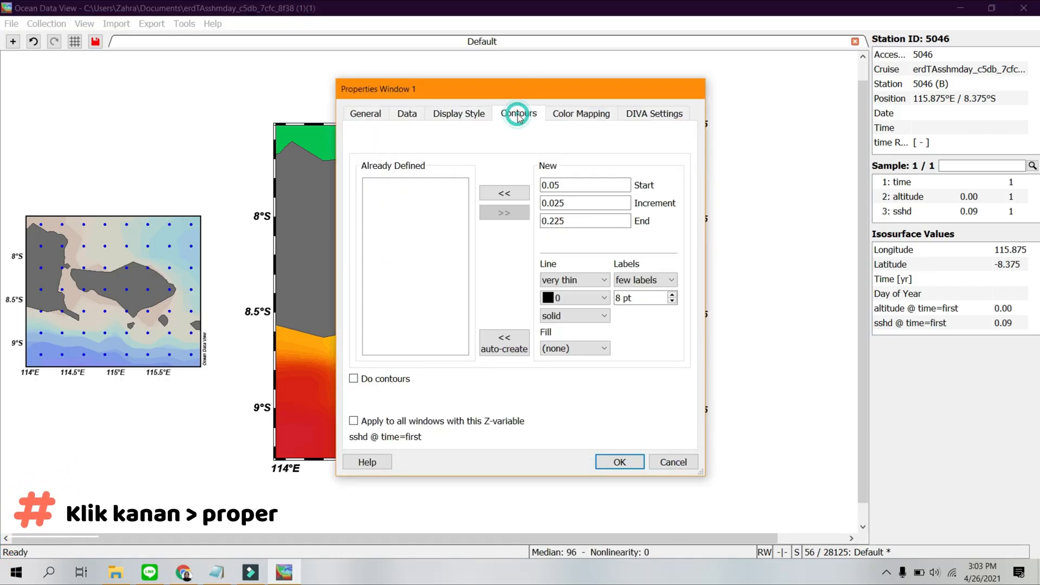
click(504, 194)
drag(529, 85, 758, 84)
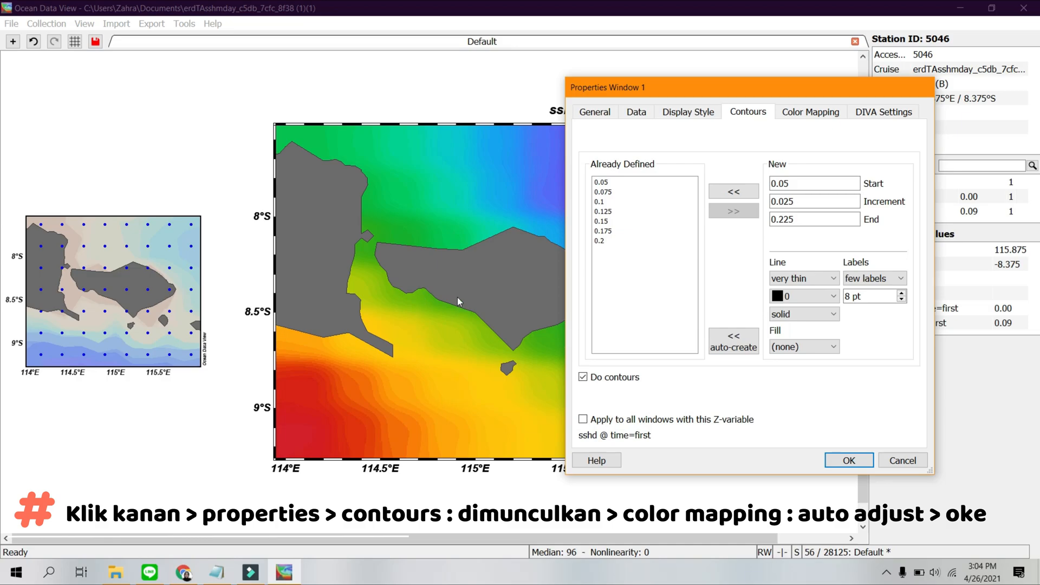
Auto-adjust the color mapping of sshd @ time=first and apply the plot properties.
click(813, 112)
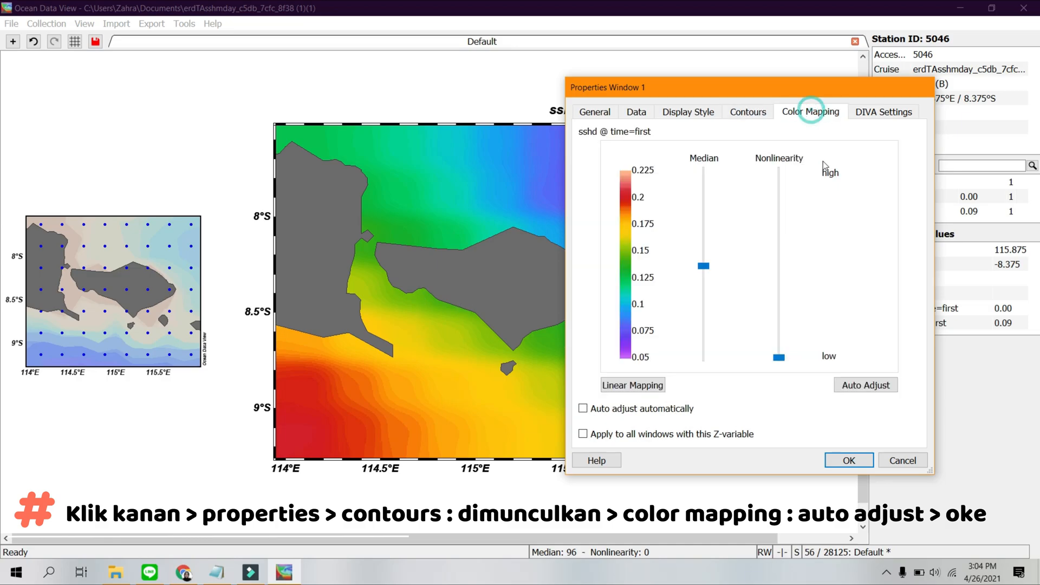
click(873, 389)
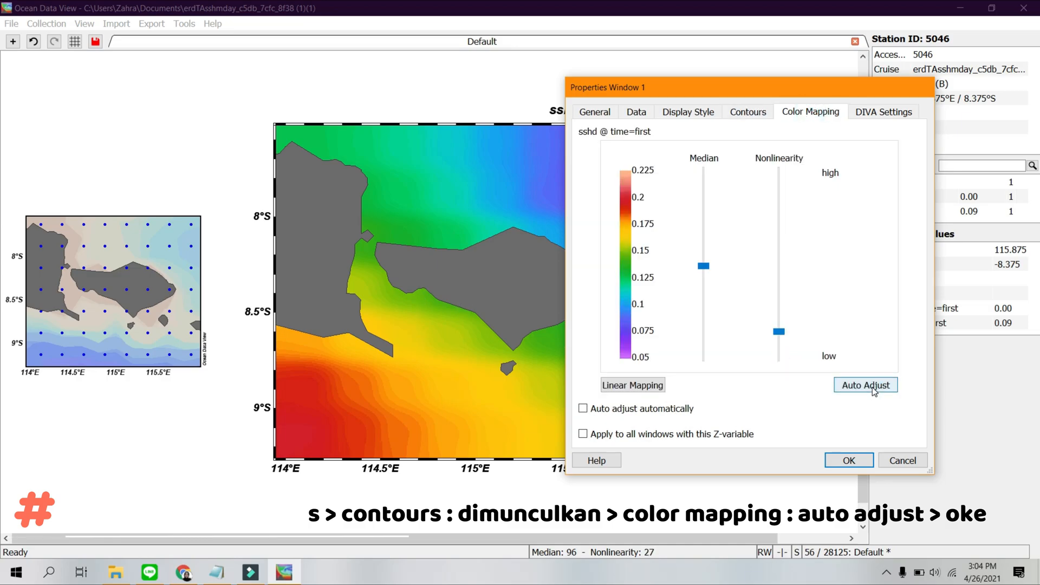
click(849, 460)
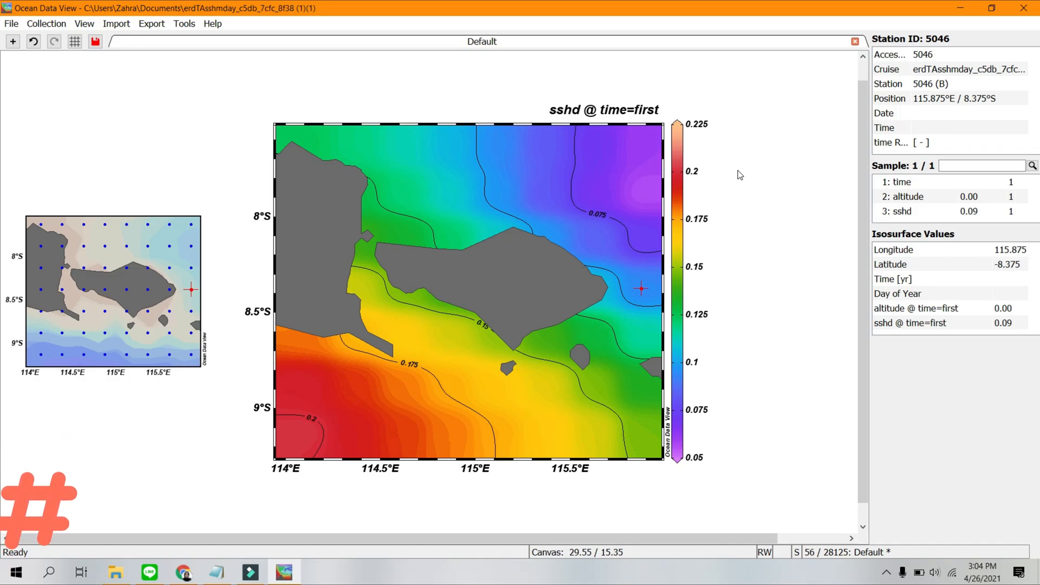
Save the canvas as a JPEG image named SSH BALI 92-2010 in the Documents folder.
right_click(740, 175)
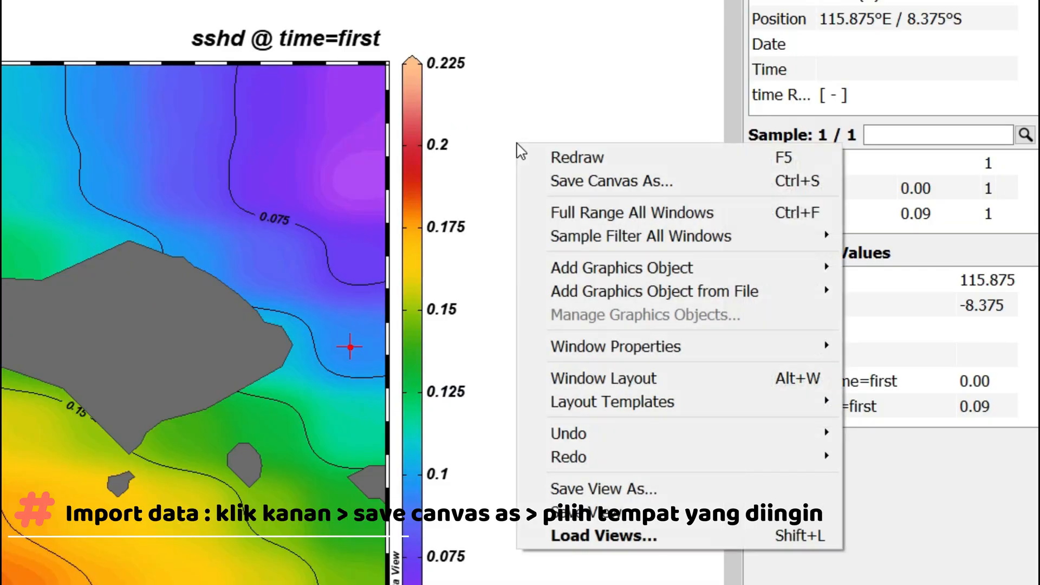
click(589, 184)
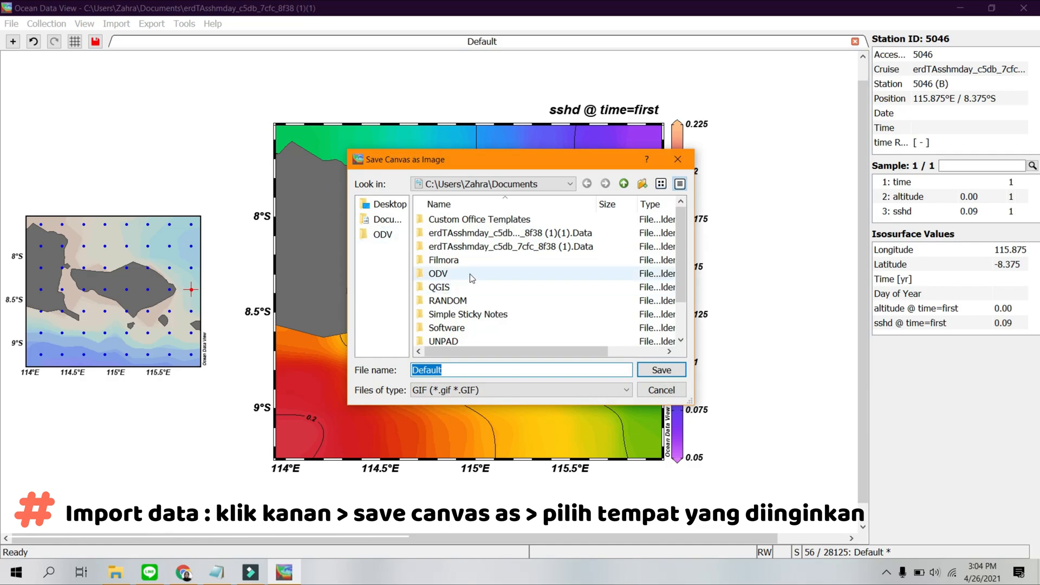
scroll(434, 270, down, 1)
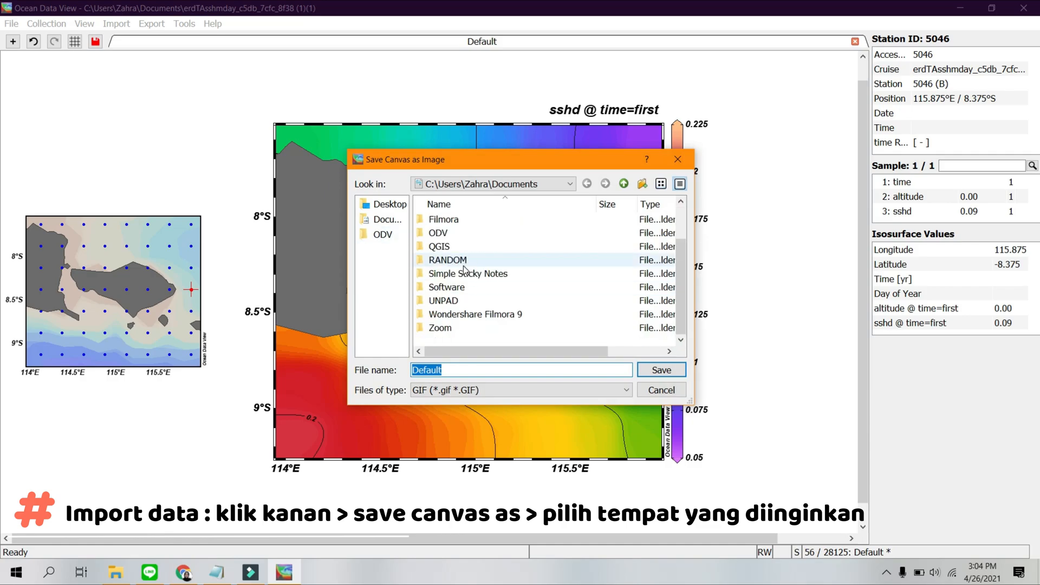
click(390, 223)
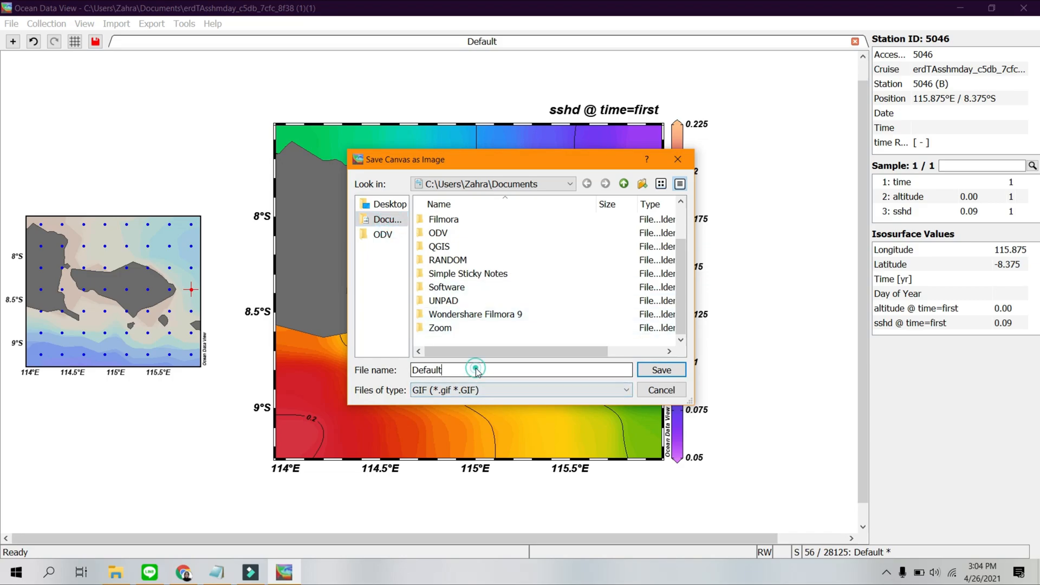
key(BackSpace)
key(BackSpace)
key(BackSpace)
key(BackSpace)
key(BackSpace)
key(BackSpace)
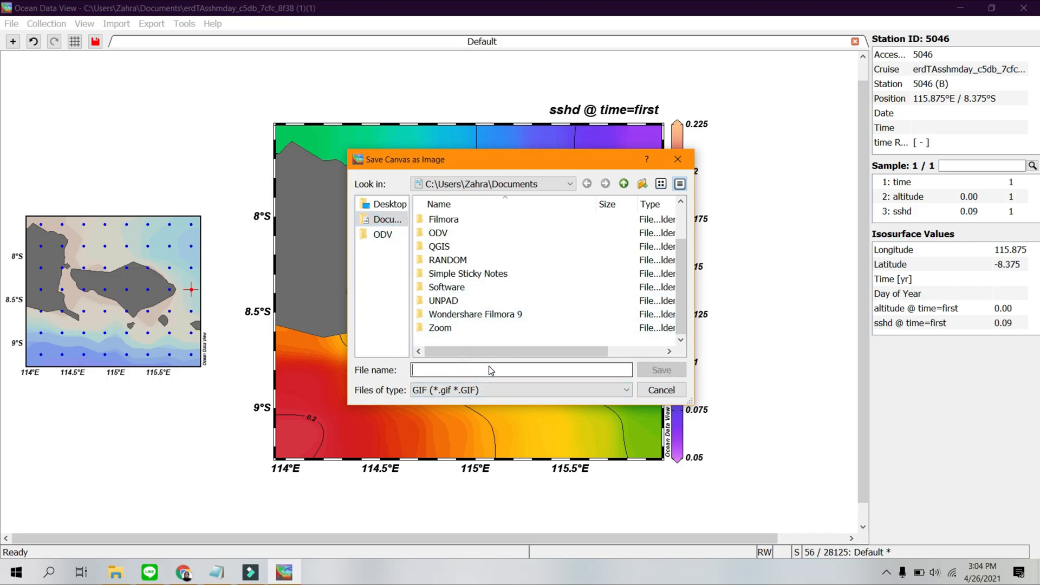
text(SSH BALI 92-2010)
click(492, 386)
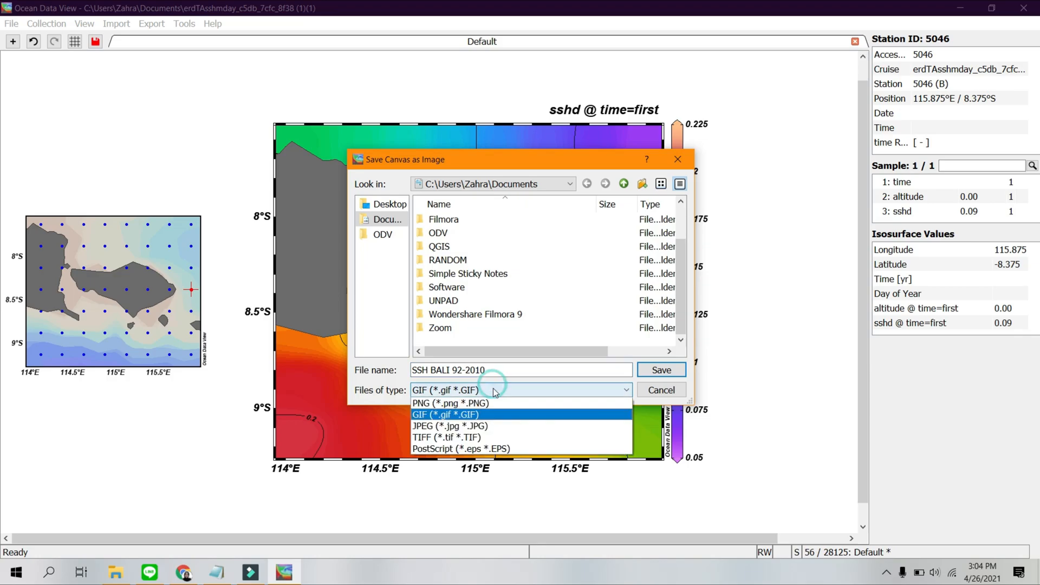
click(515, 425)
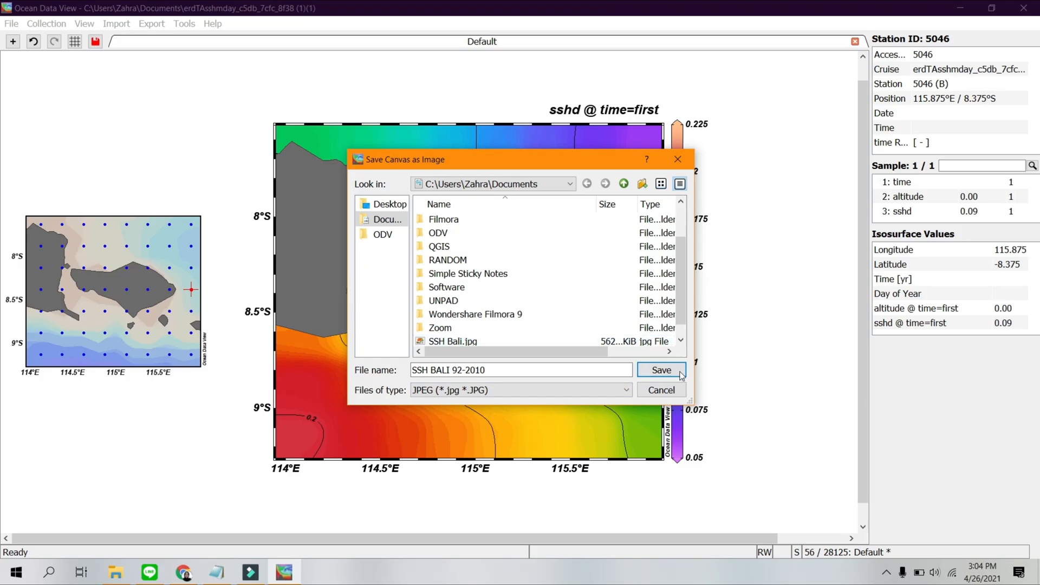
click(661, 370)
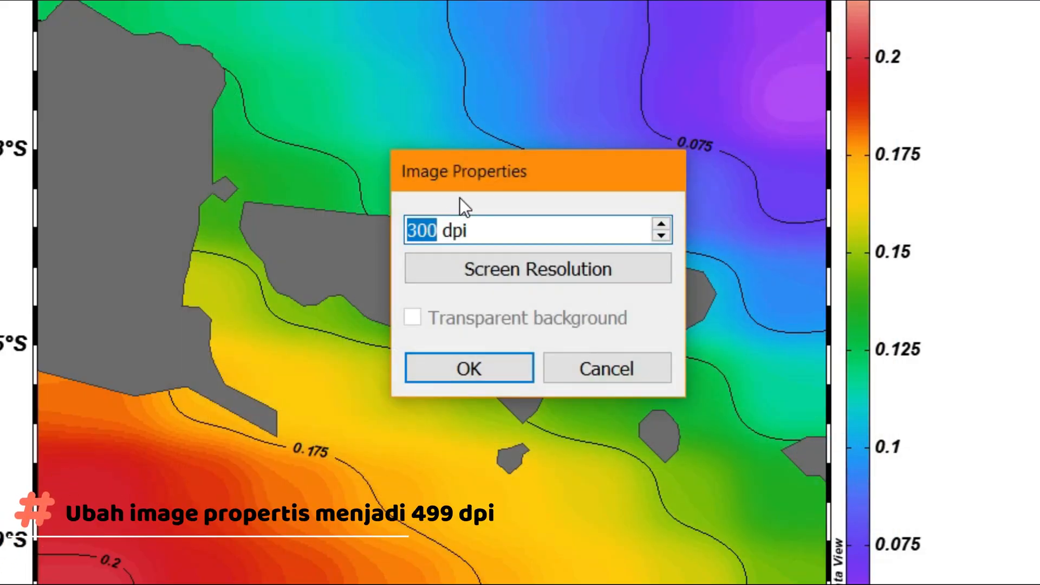
Set the exported image's resolution to 499 dpi and complete the export.
text(499)
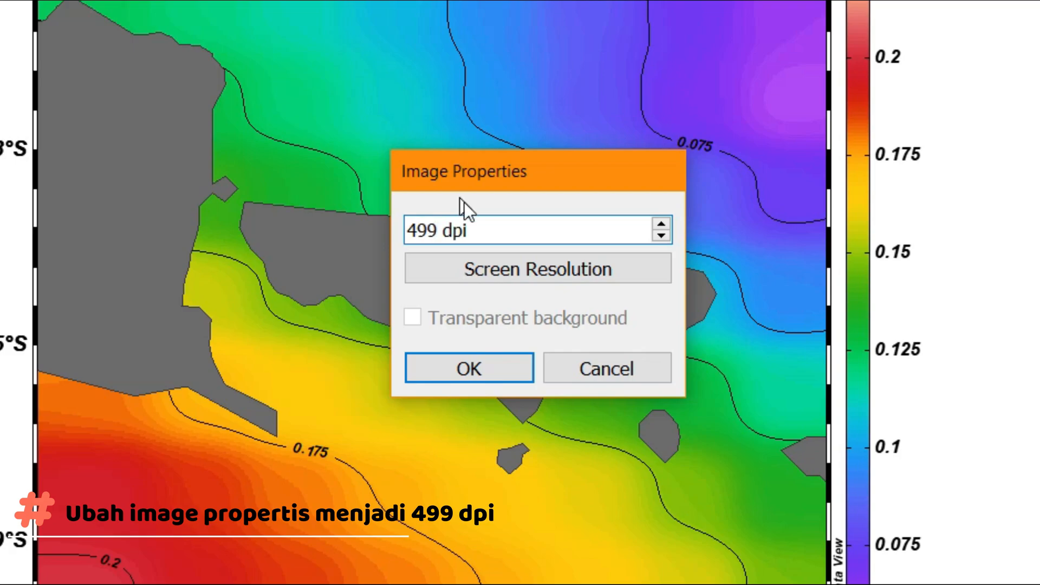
click(466, 368)
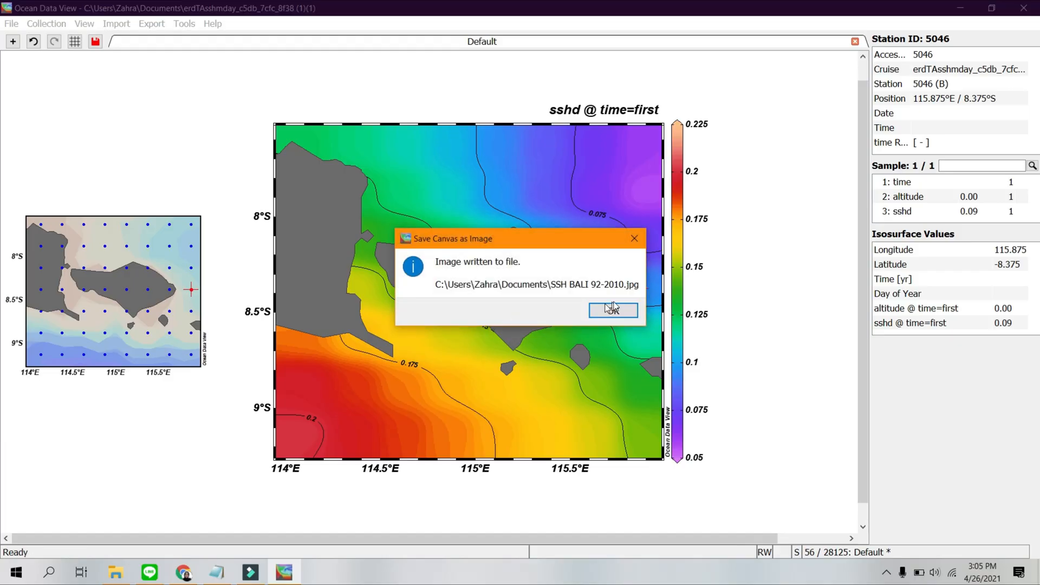
click(610, 310)
Switch to File Explorer and open SSH BALI 92-2010.jpg from the Documents folder to view the exported map.
click(116, 572)
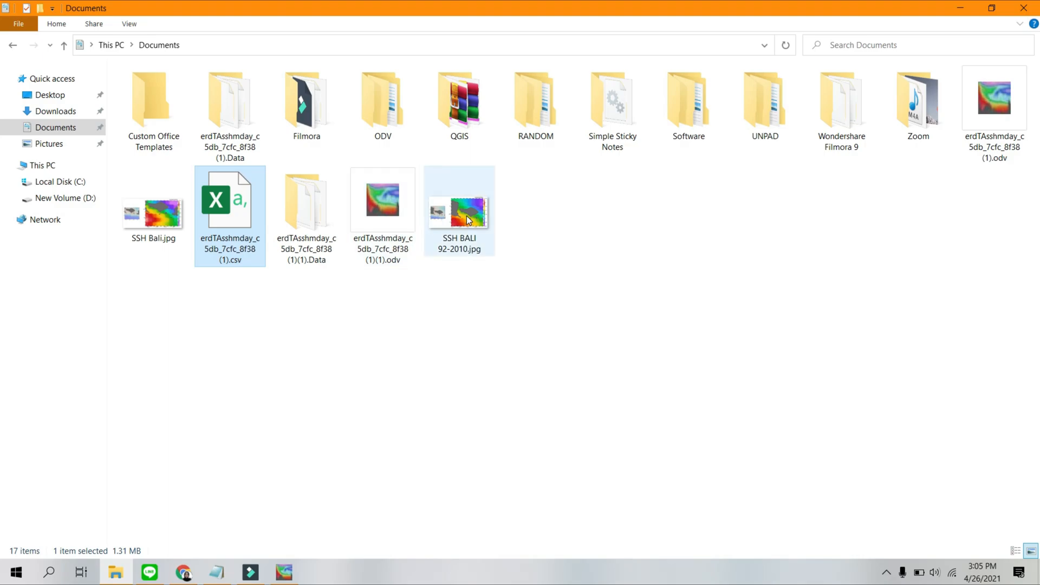
click(469, 220)
double_click(469, 218)
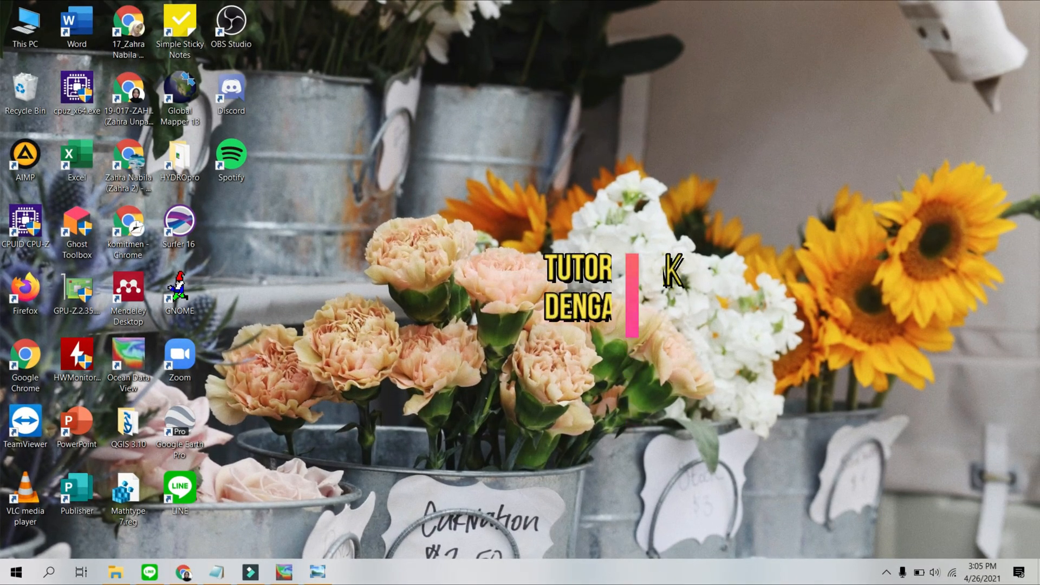
Copy the NASA PO.DAAC JASON1 address from the Notepad notes and open it in a new Chrome tab.
click(185, 575)
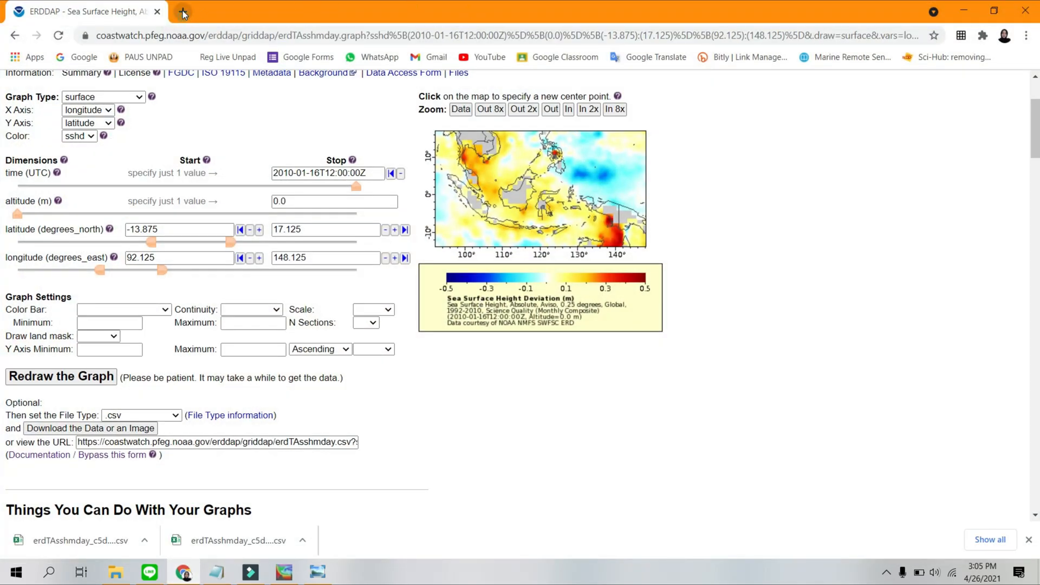
click(182, 12)
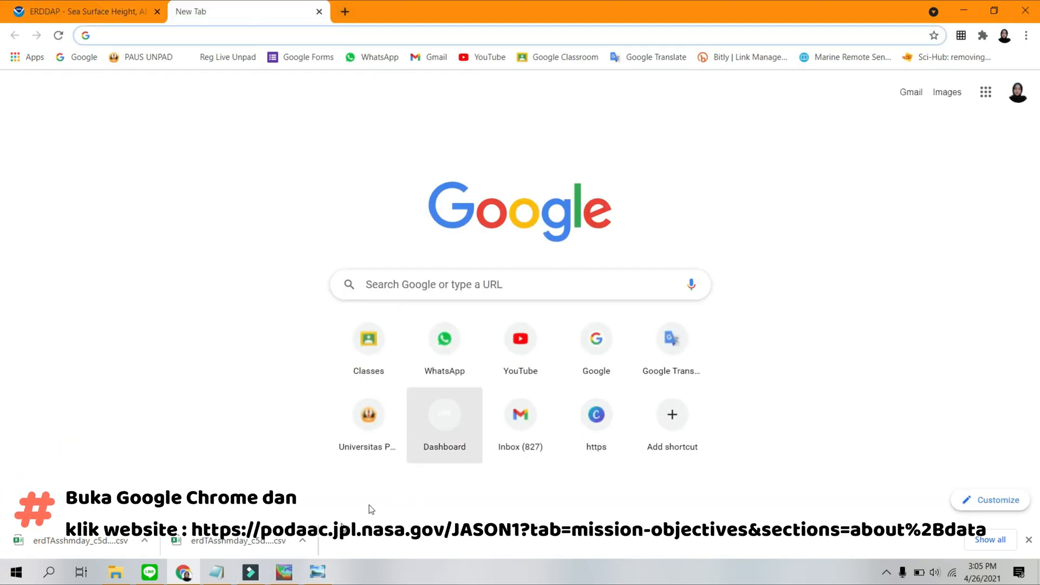
click(219, 576)
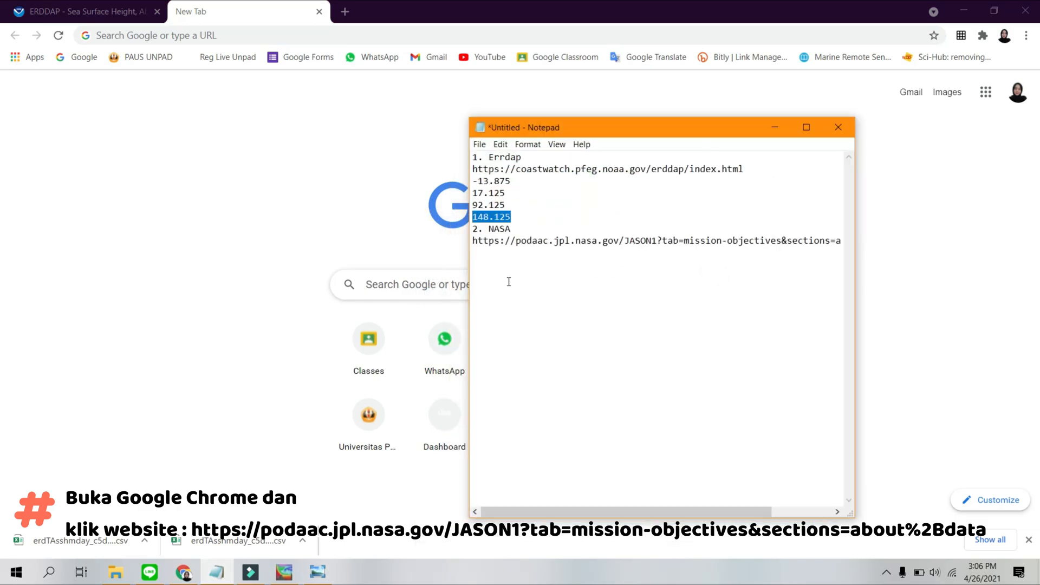
drag(475, 240, 867, 251)
key(ctrl+c)
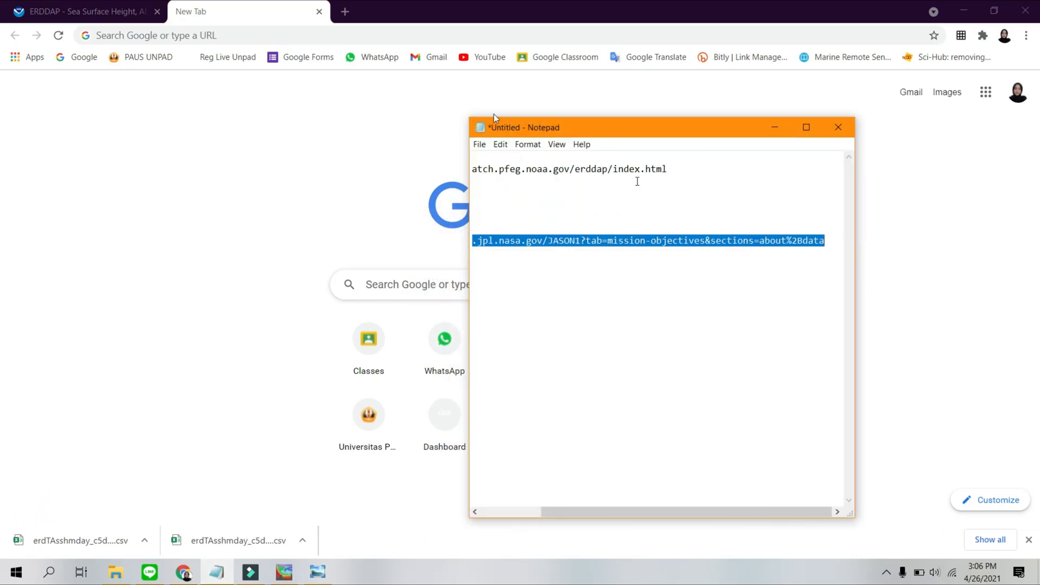
click(348, 36)
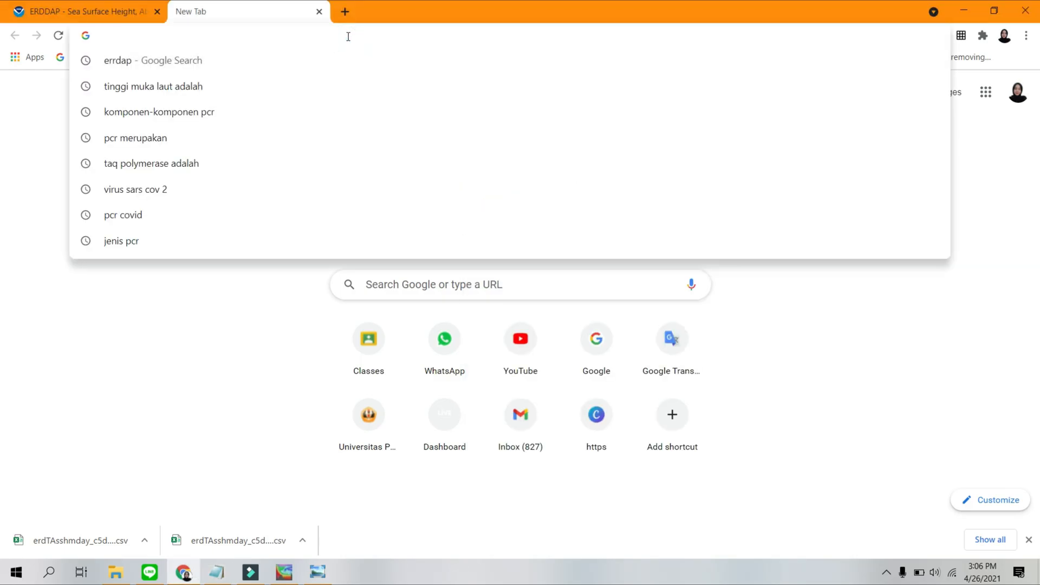
key(ctrl+v)
key(Return)
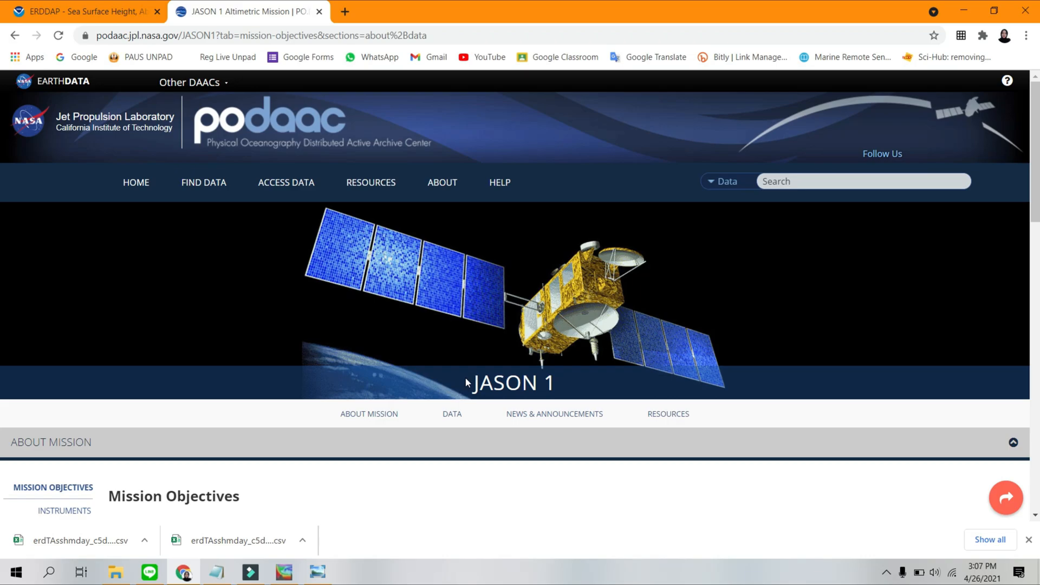
Search the JASON 1 page's dataset table for "sea surface height".
scroll(466, 379, down, 2)
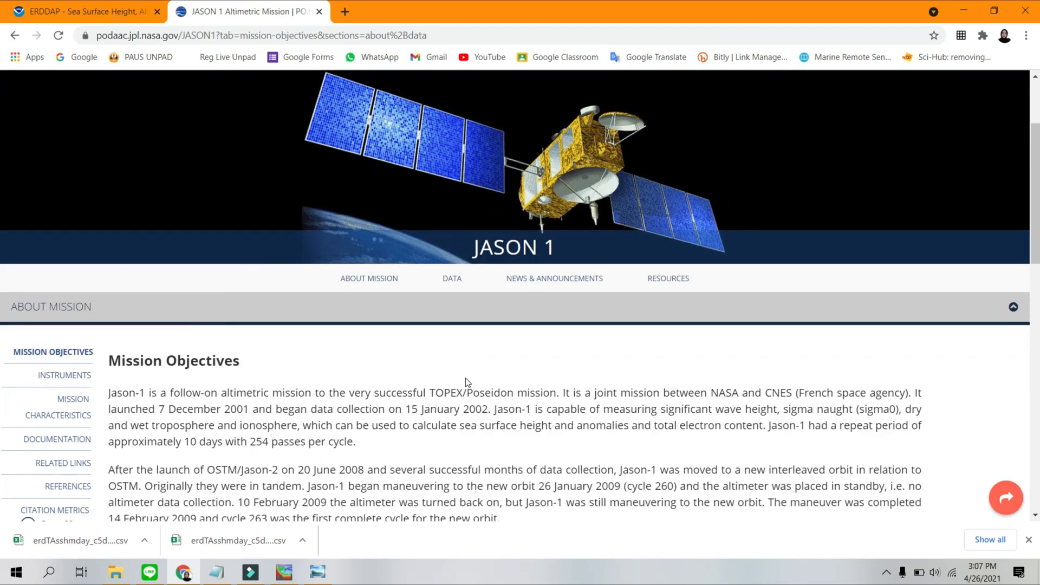
scroll(467, 382, down, 10)
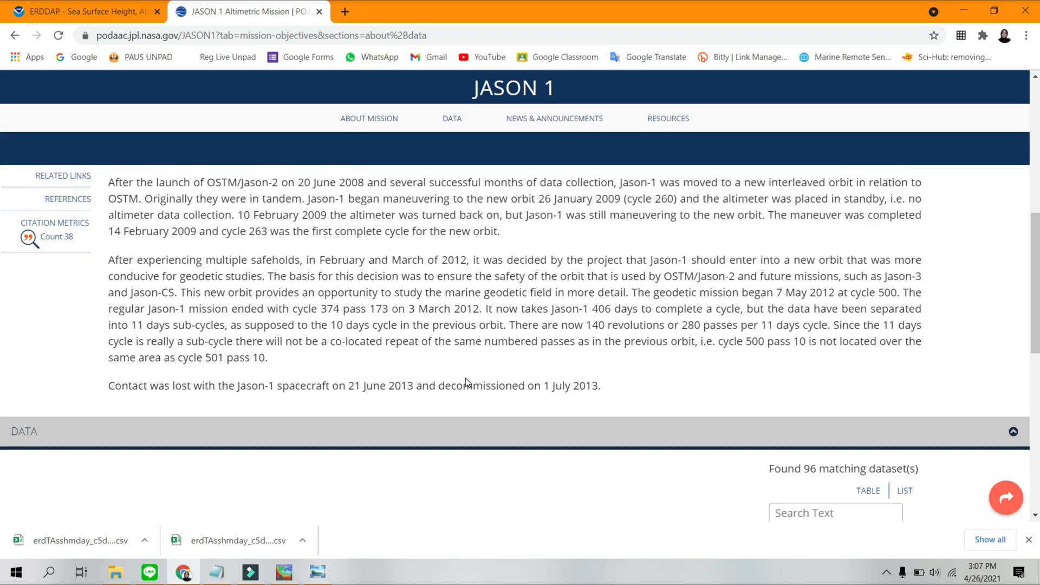
scroll(352, 340, down, 3)
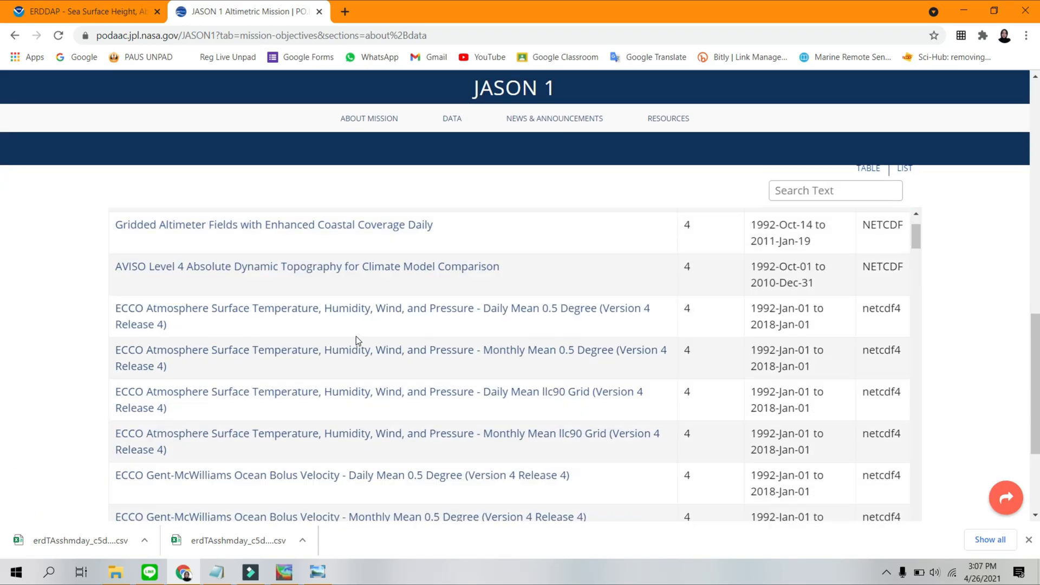
scroll(357, 340, down, 1)
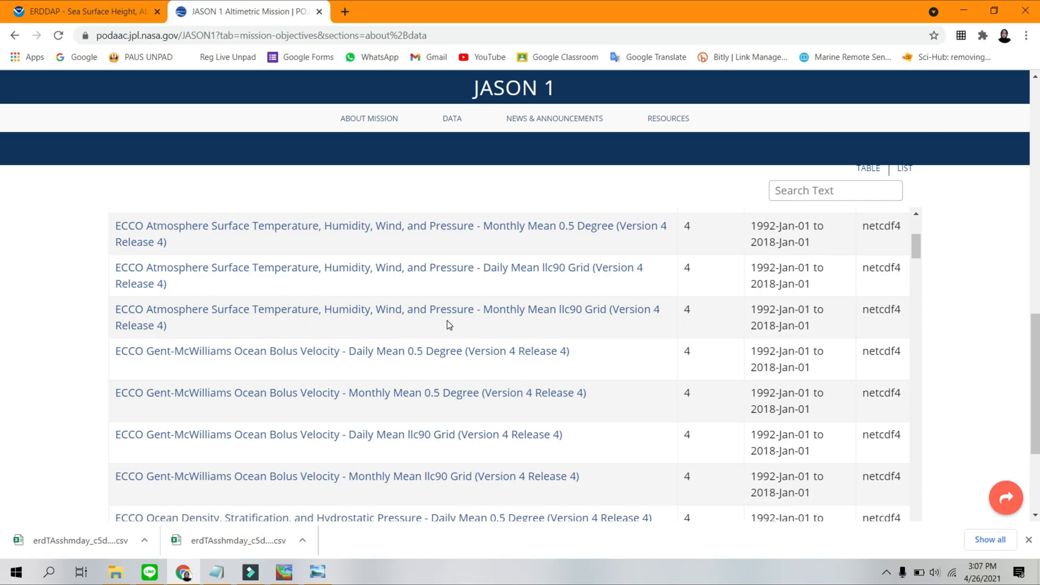
scroll(325, 334, down, 1)
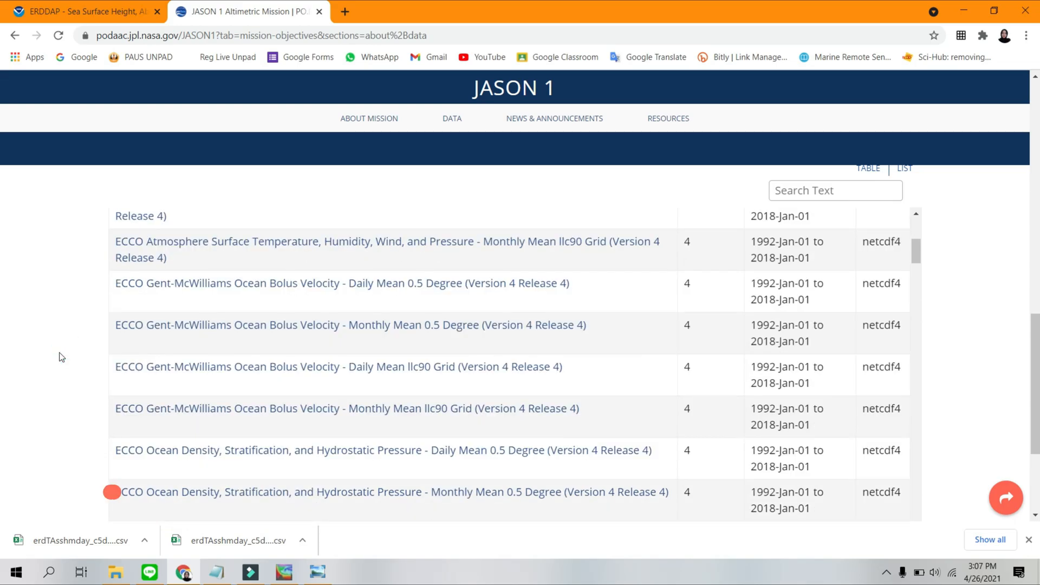
key(ctrl+f)
text(sea surface height)
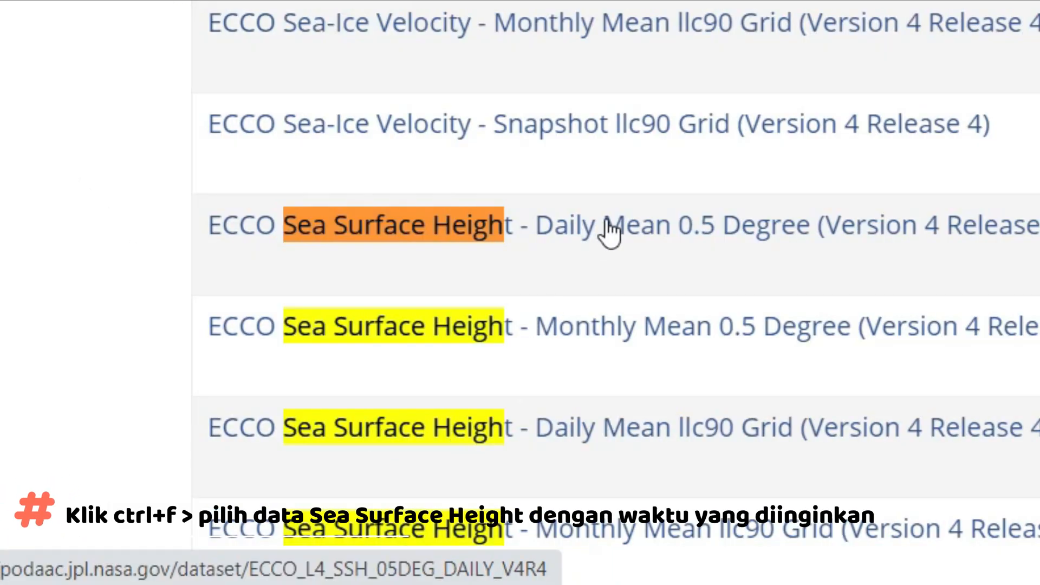
Open the ECCO Sea Surface Height - Monthly Mean 0.5 Degree (Version 4 Release 4) dataset from the matching entries.
scroll(605, 230, down, 2)
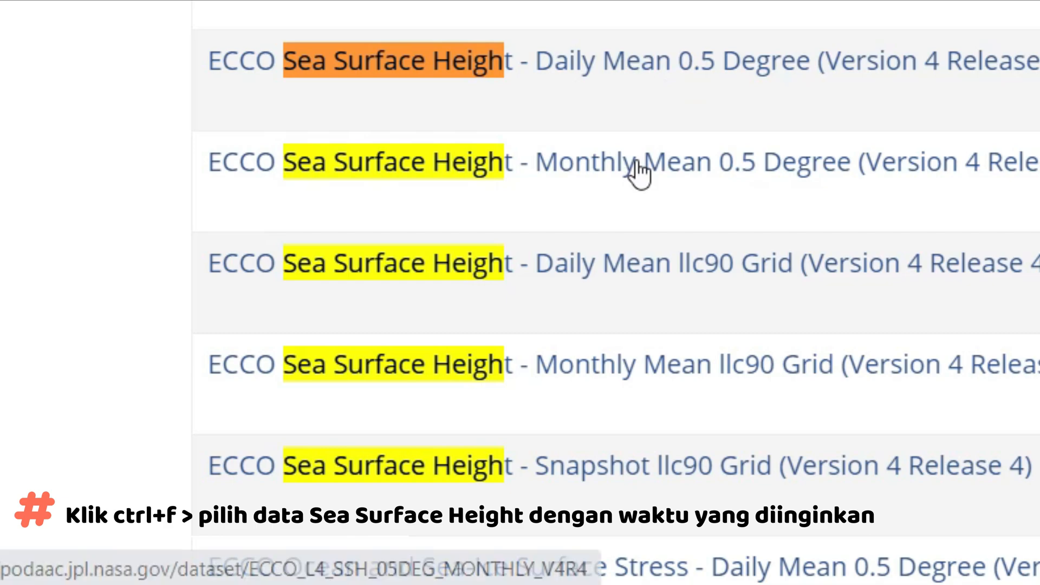
scroll(608, 401, down, 2)
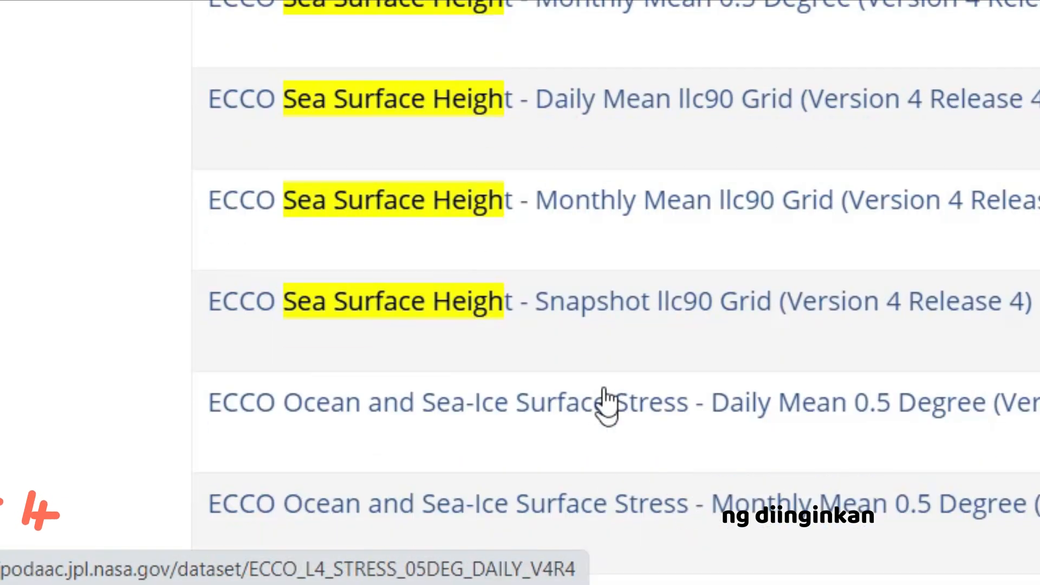
scroll(659, 215, up, 2)
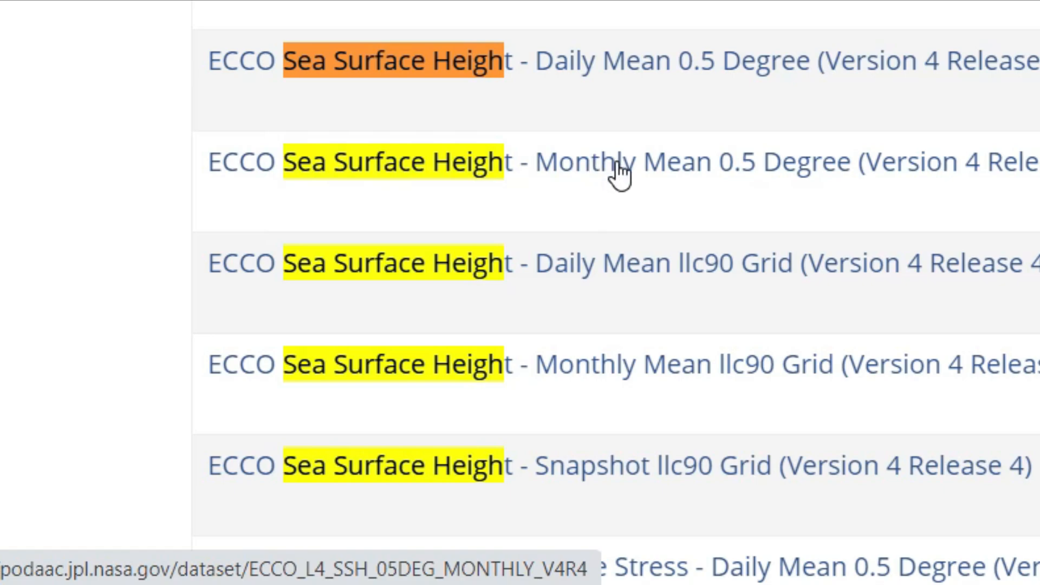
click(410, 179)
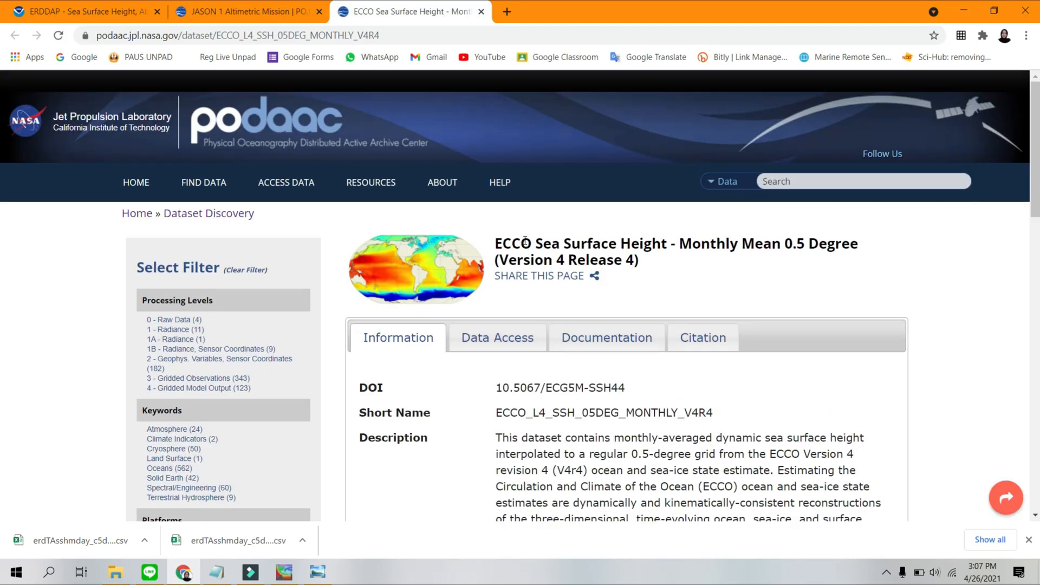
Review the monthly ECCO dataset's description, coverage, resolution and data provider, expanding the full platform/sensor list.
scroll(524, 241, down, 3)
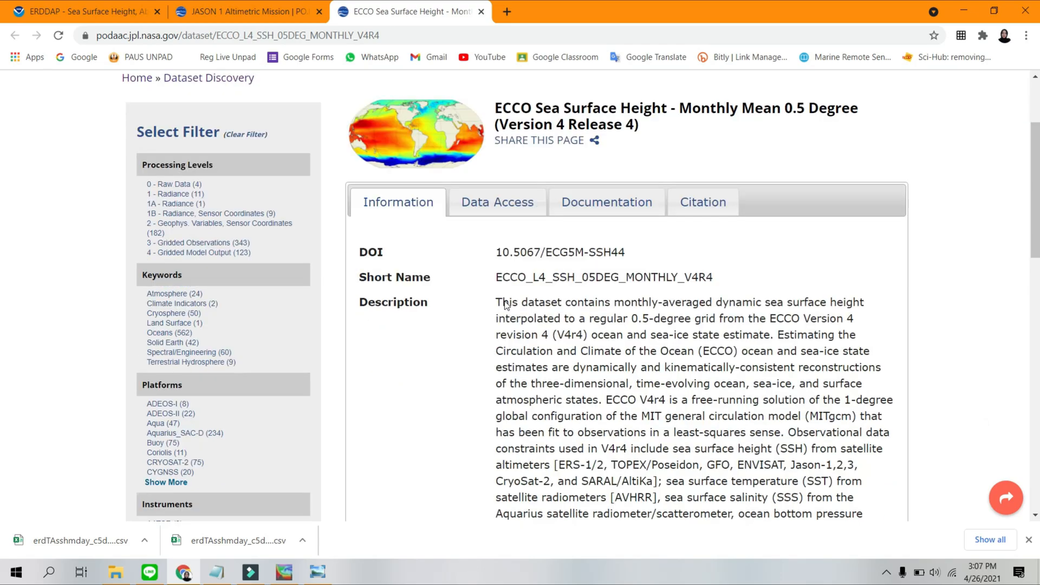
scroll(474, 284, down, 9)
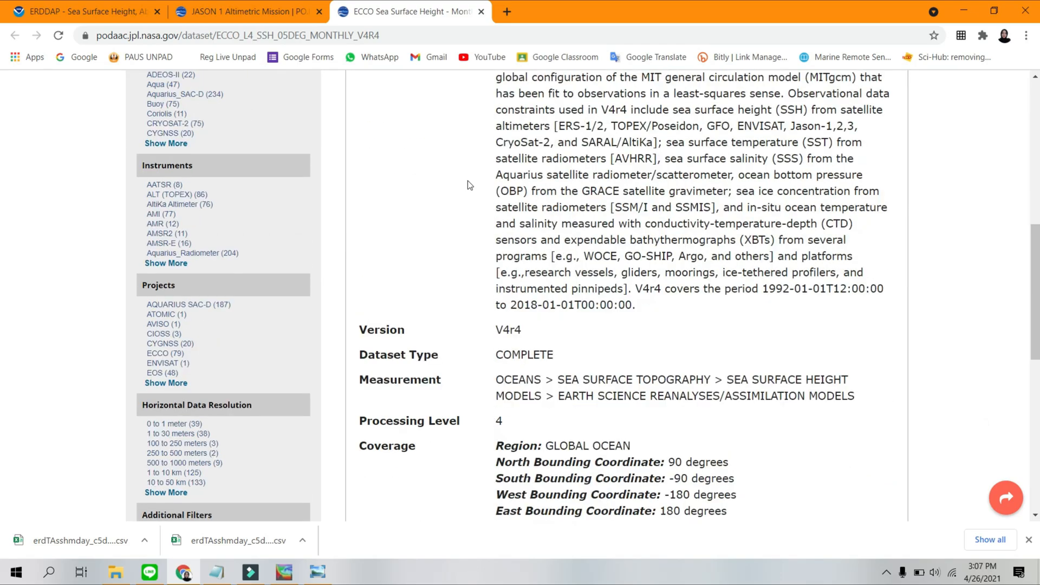
scroll(471, 262, down, 5)
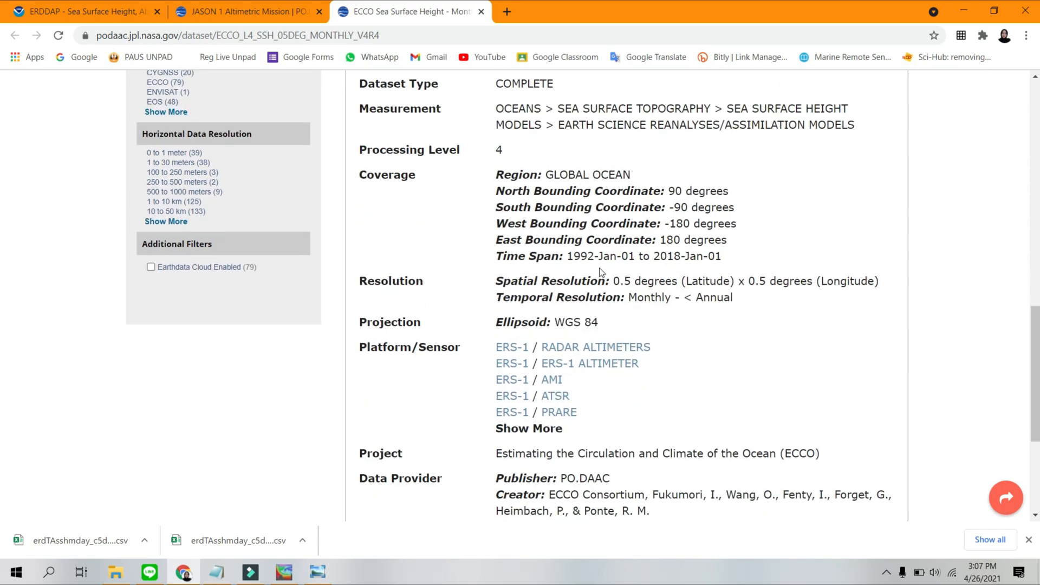
scroll(501, 319, down, 2)
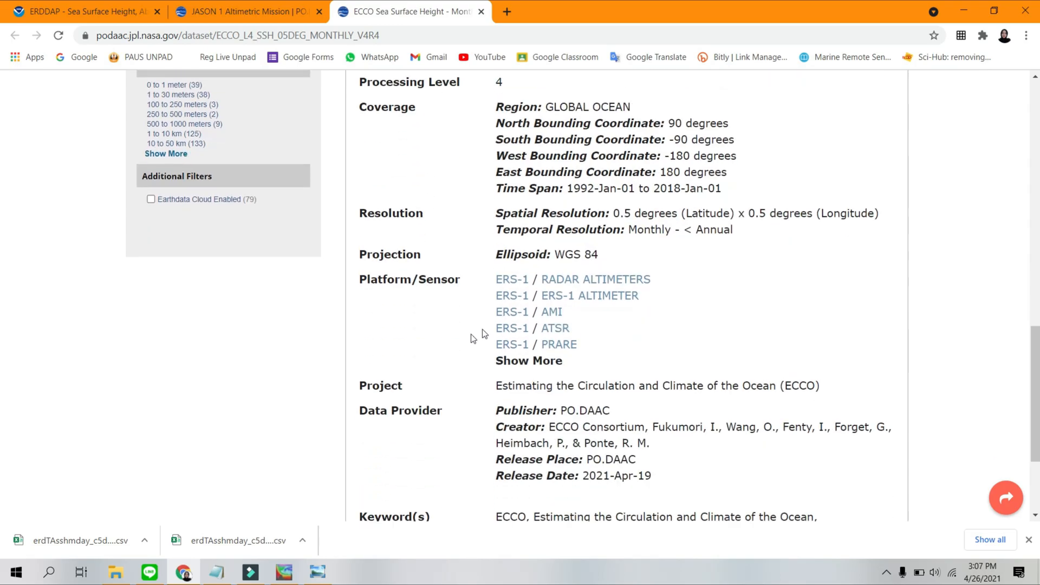
click(531, 363)
scroll(533, 271, down, 14)
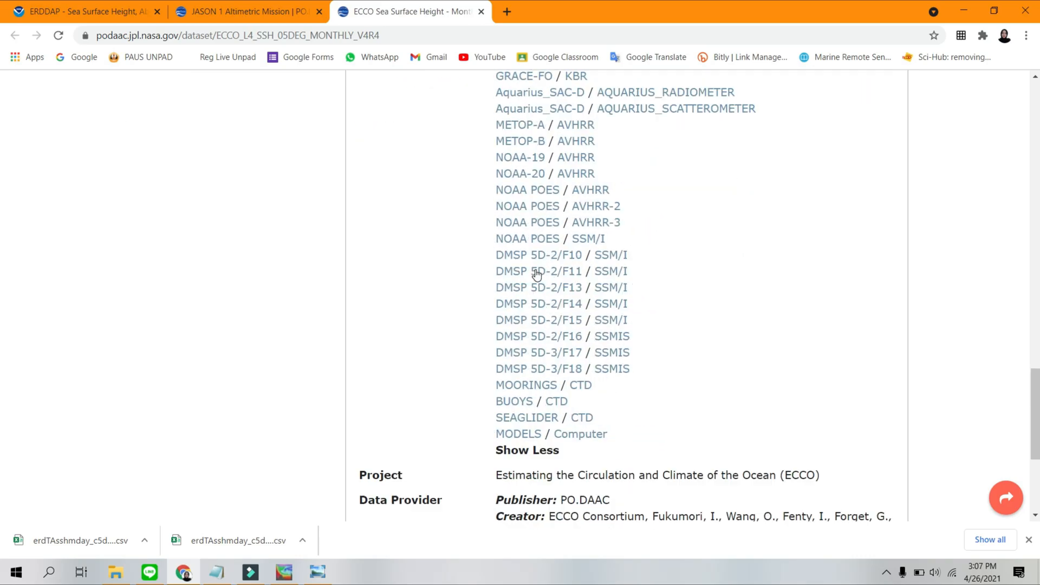
scroll(536, 275, down, 5)
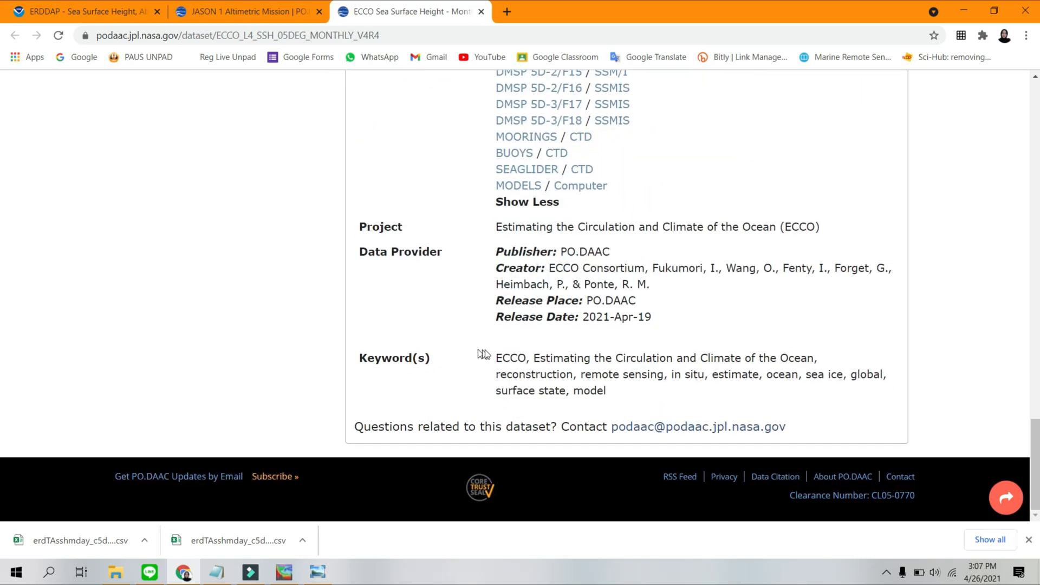
scroll(483, 354, up, 20)
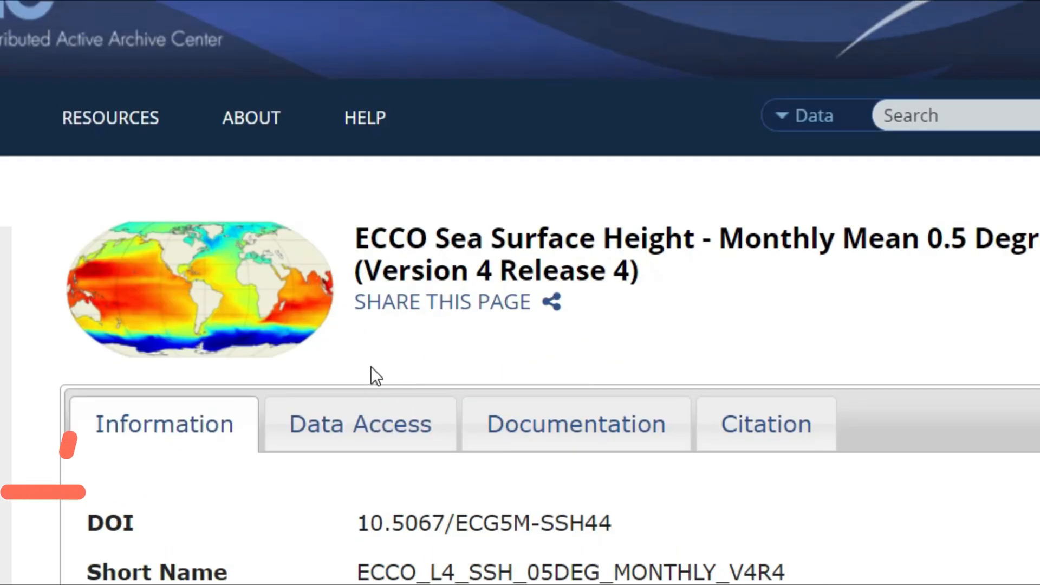
Open the monthly ECCO dataset's direct-download directory from its data access information and enter the 2015 folder.
click(337, 432)
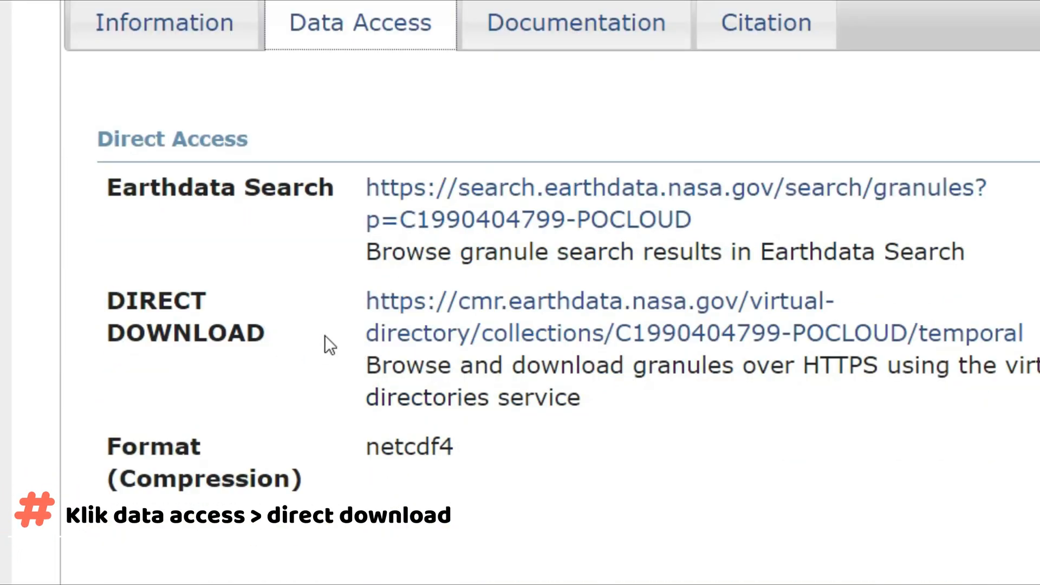
click(427, 333)
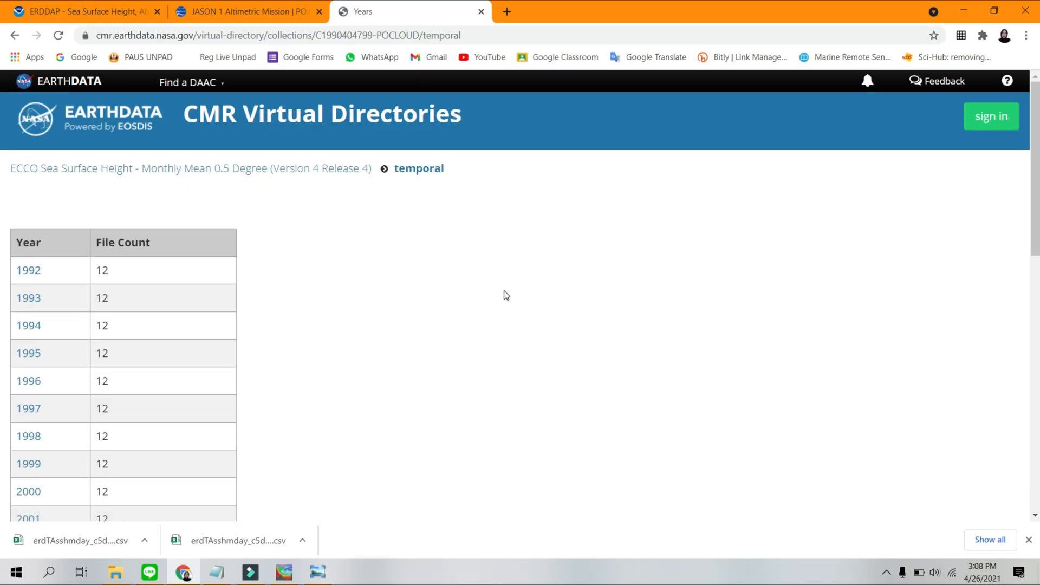
scroll(147, 214, down, 10)
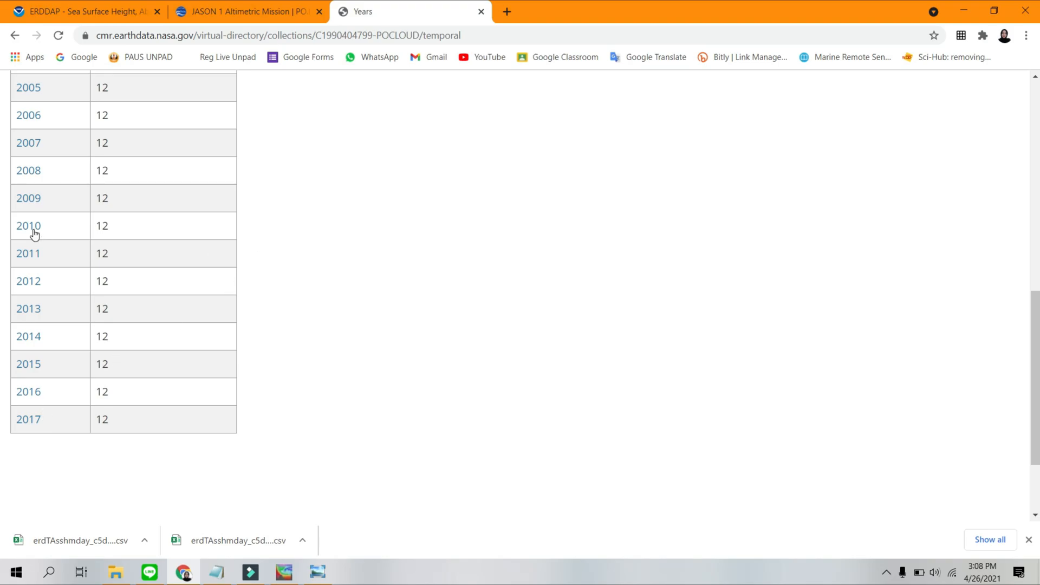
scroll(266, 219, up, 6)
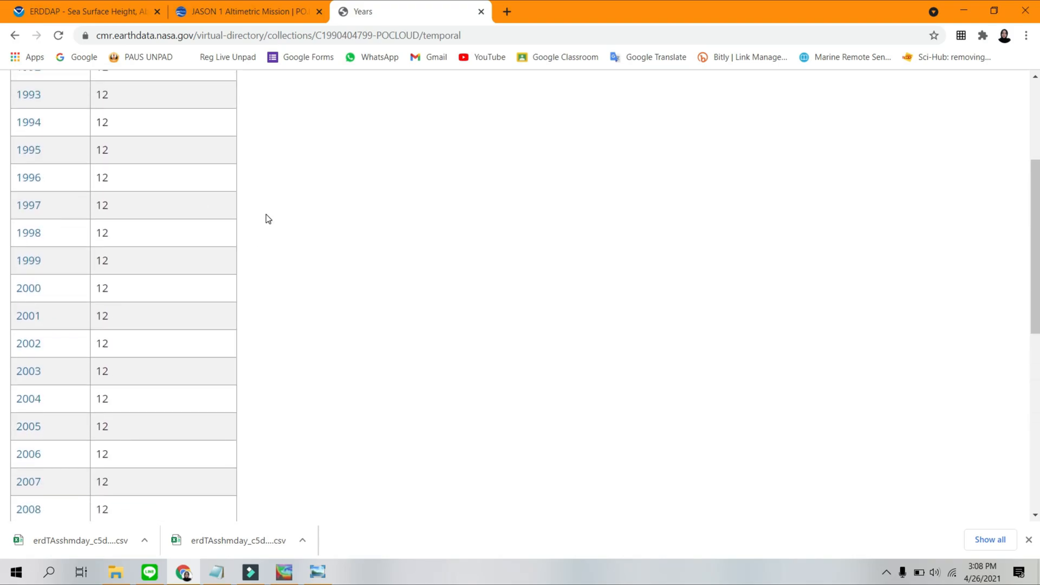
scroll(266, 219, down, 5)
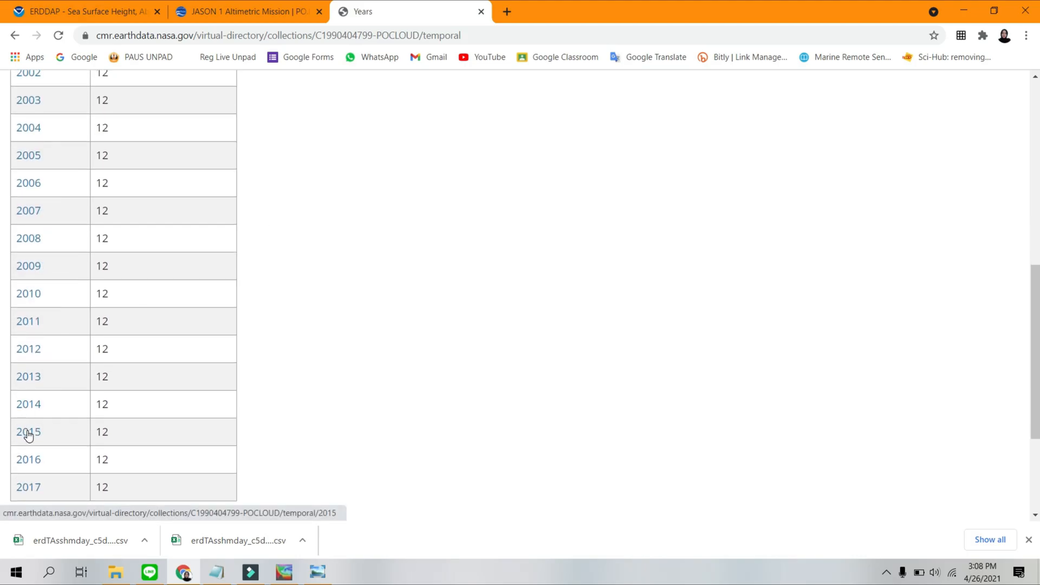
click(28, 436)
Go to month 01, day 01 of 2015 and download the SEA_SURFACE_HEIGHT_mon_mean_2015-01_ECCO_V4r4_latlon_0p50deg file.
scroll(108, 249, down, 5)
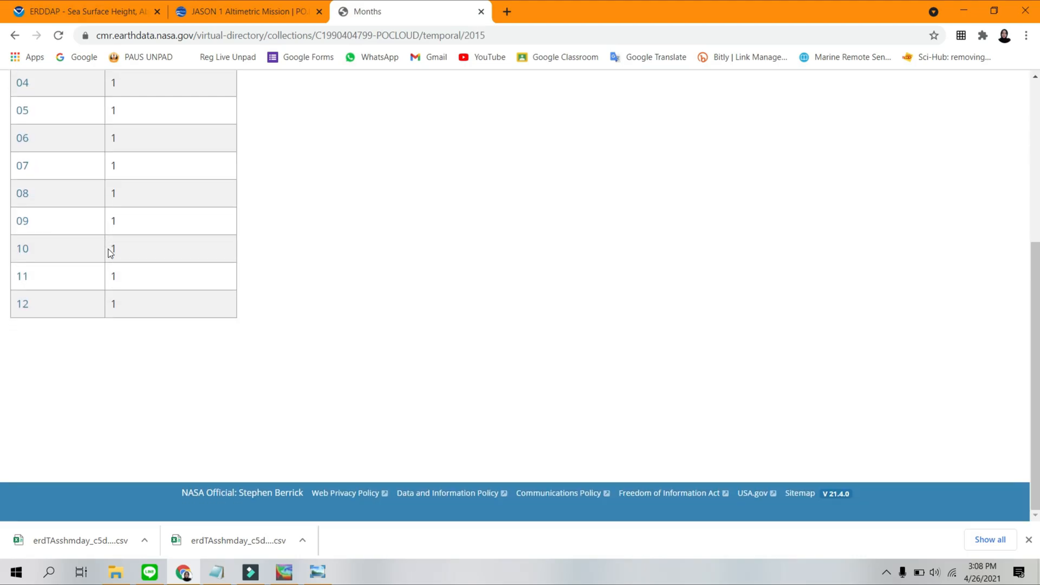
scroll(111, 255, up, 4)
scroll(111, 254, up, 1)
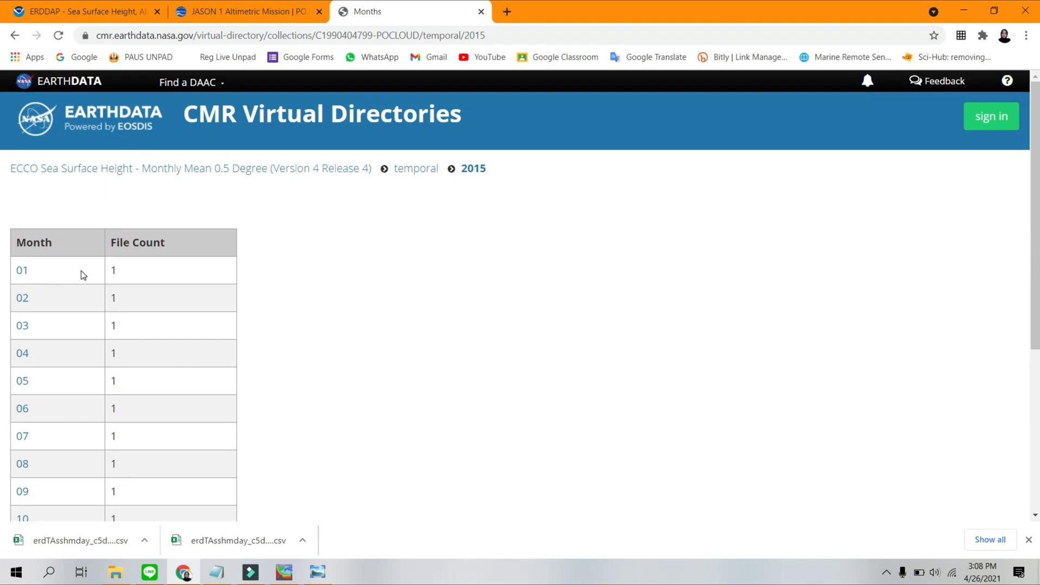
click(22, 271)
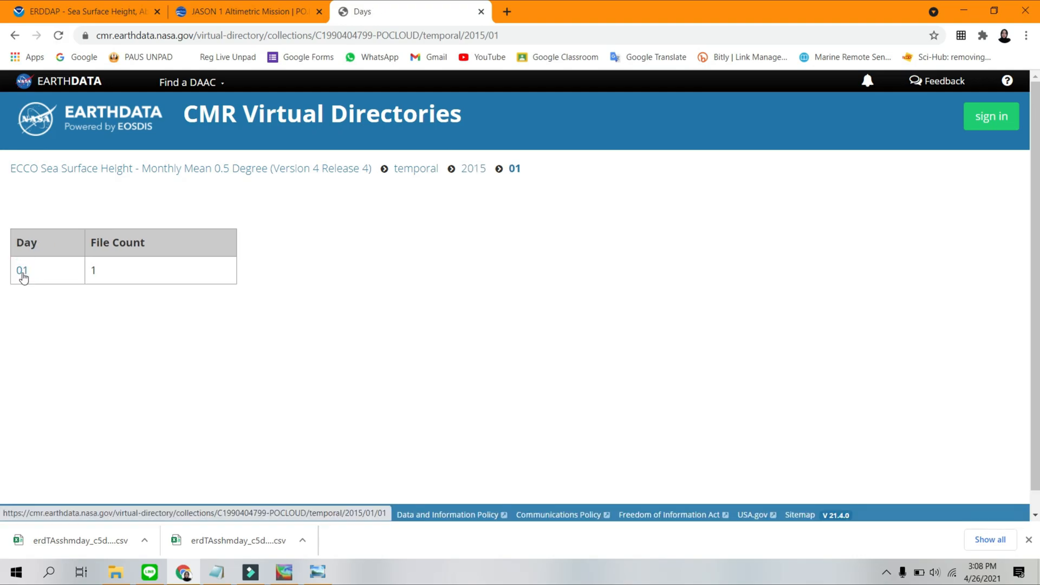
click(23, 272)
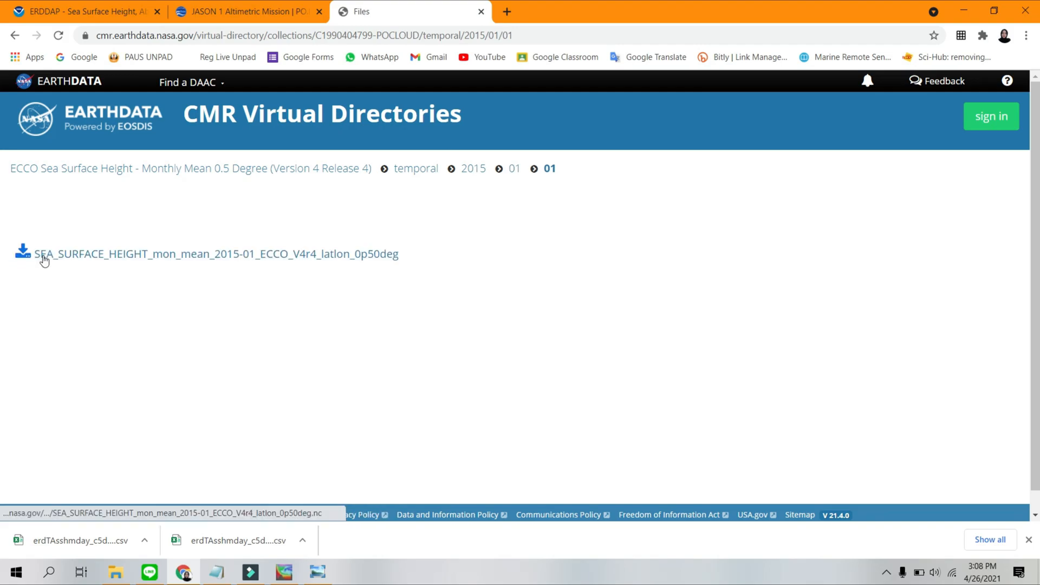
click(44, 261)
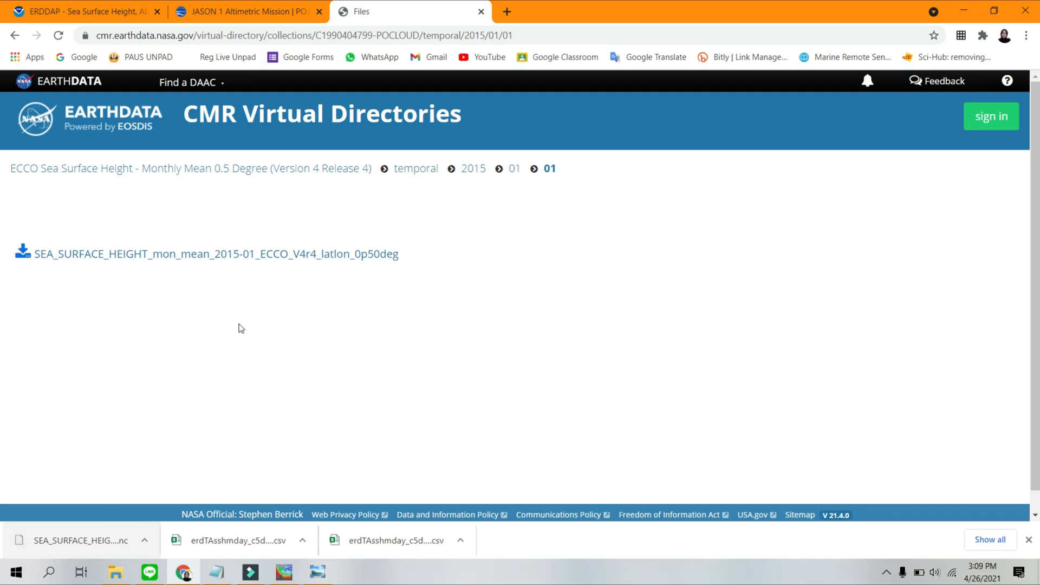
Load the downloaded January 2015 sea surface height NC file from the Downloads folder into Ocean Data View.
click(283, 573)
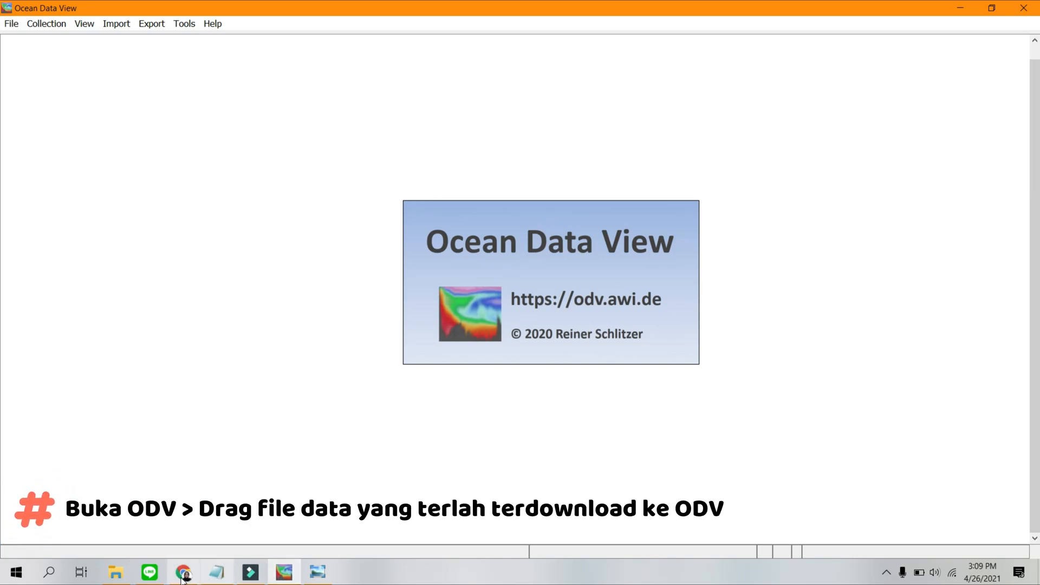
click(158, 549)
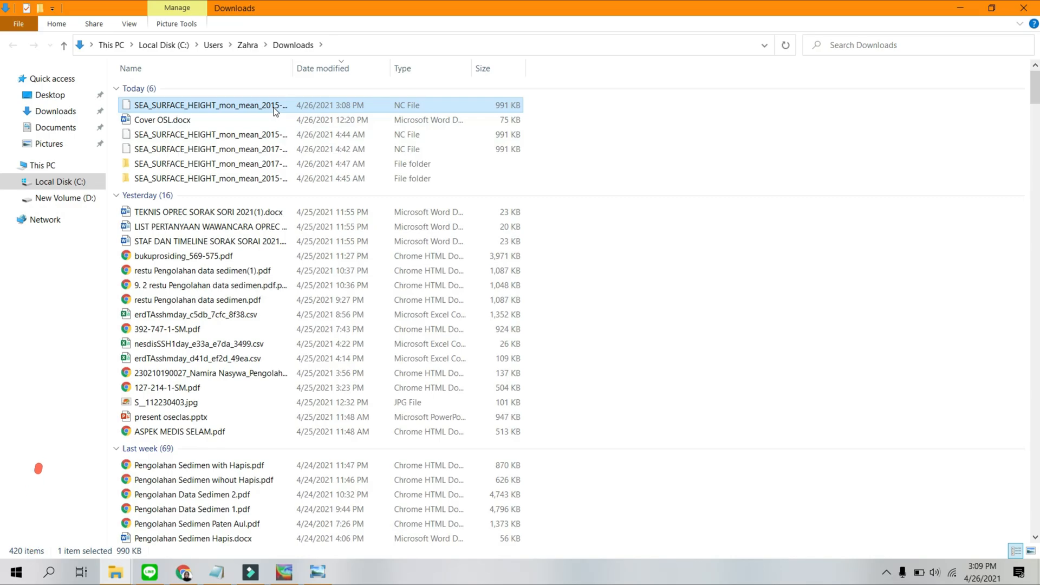
drag(281, 112, 284, 374)
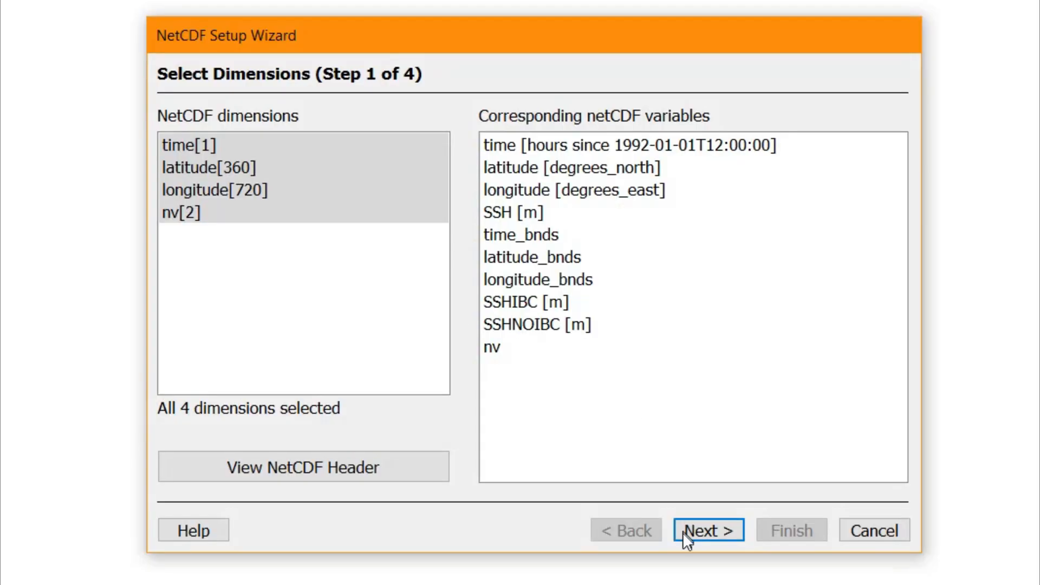
Complete the NetCDF setup with all dimensions selected, a dummy variable as primary variable, and the full domain.
click(684, 533)
click(688, 531)
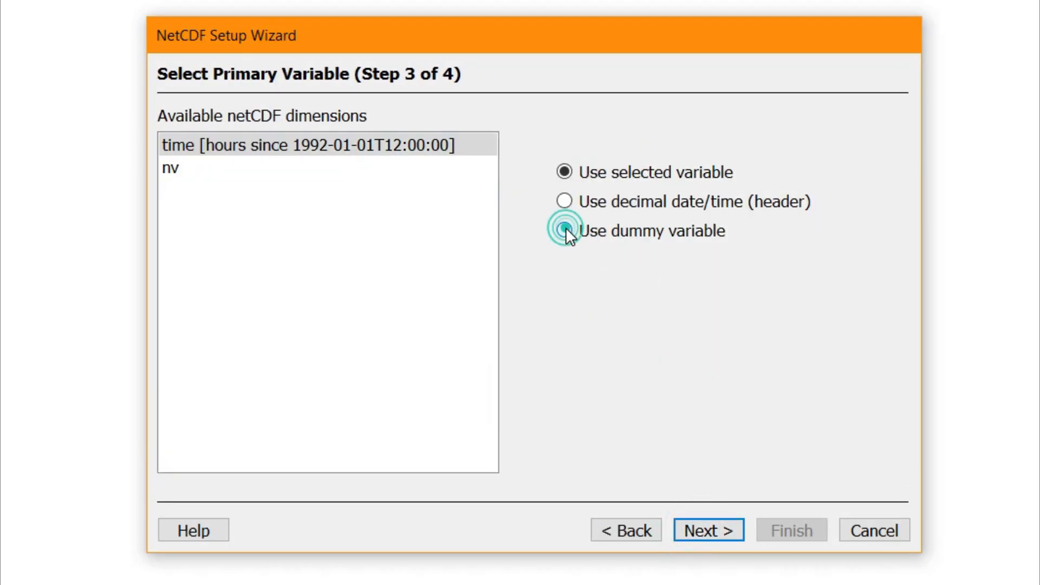
click(564, 231)
click(700, 532)
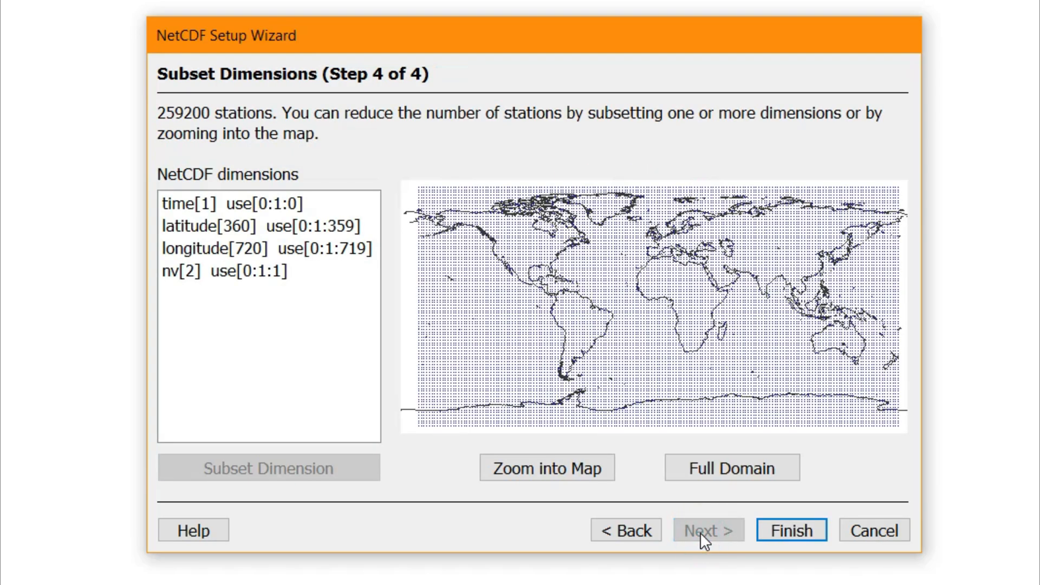
click(780, 527)
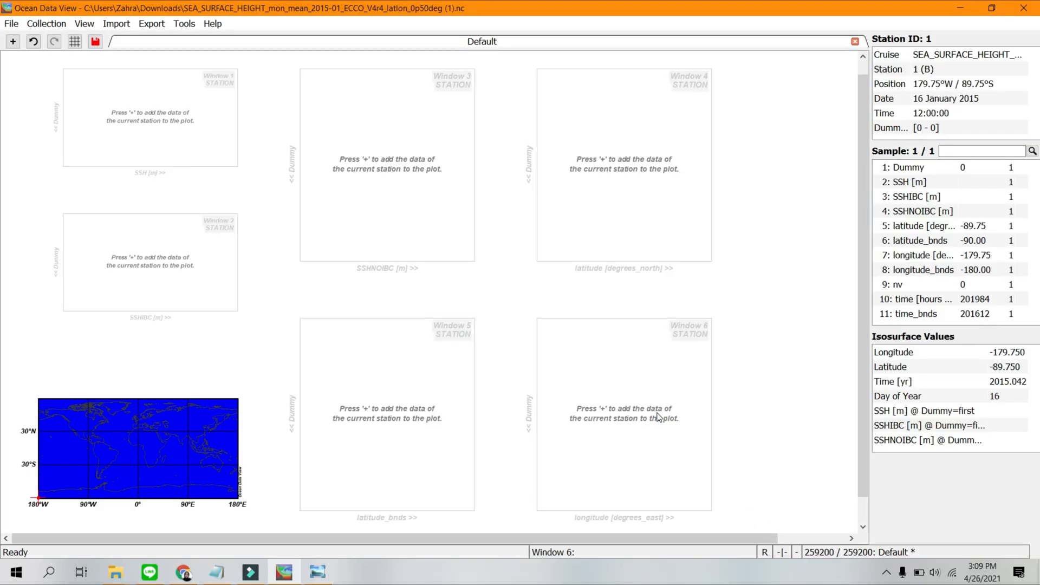
Zoom the station map in to Java, covering about 105–114.5°E and 5–9°S.
click(220, 453)
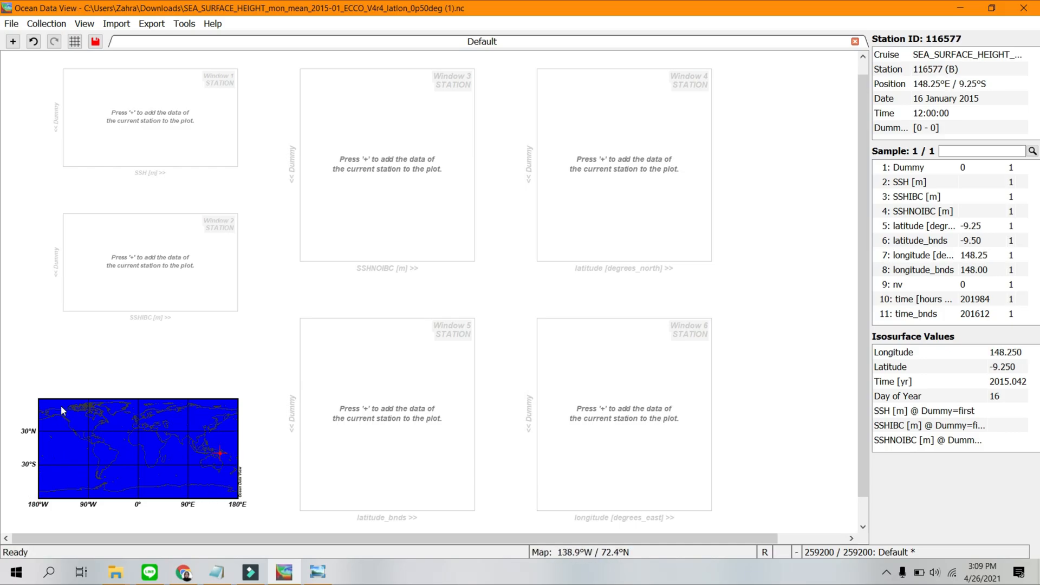
right_click(224, 446)
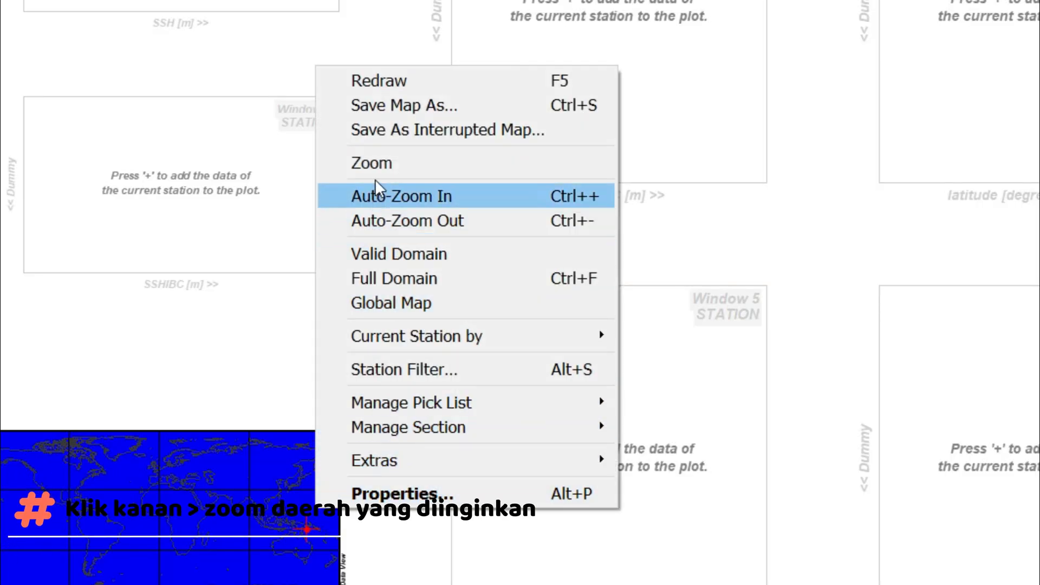
click(372, 163)
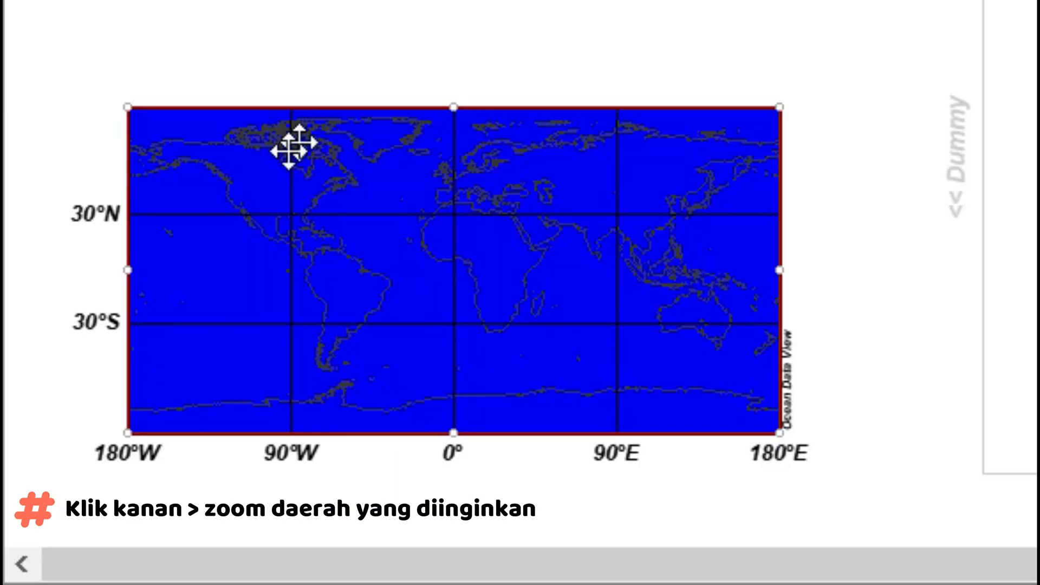
drag(39, 399, 114, 428)
drag(380, 206, 613, 235)
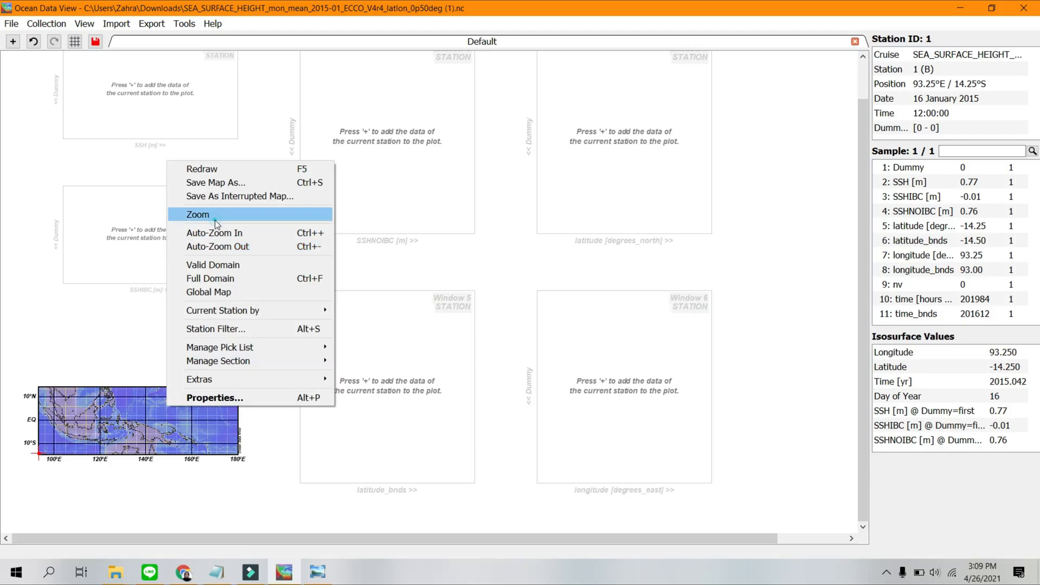
click(216, 216)
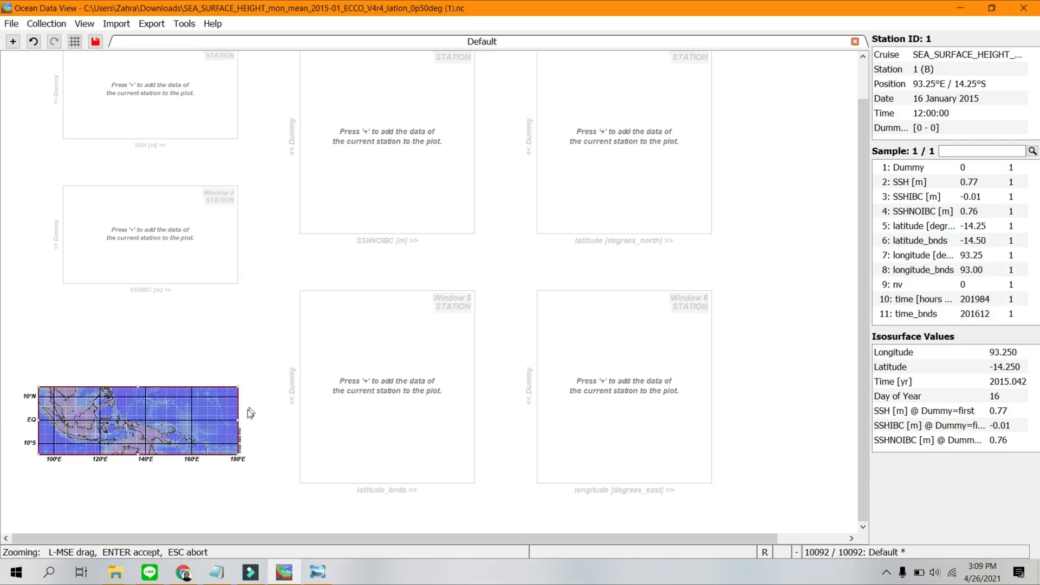
drag(236, 409, 70, 429)
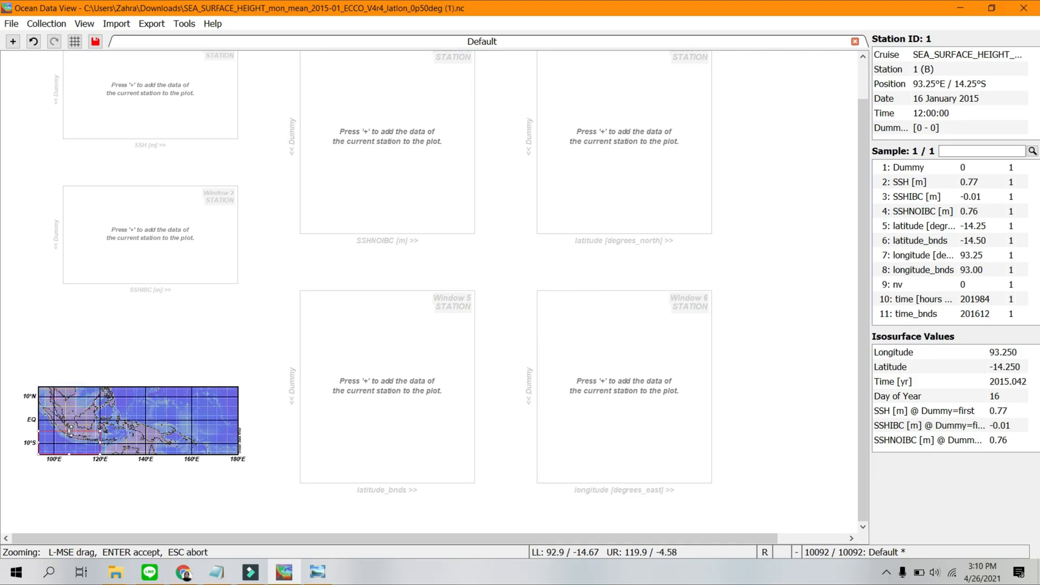
key(Return)
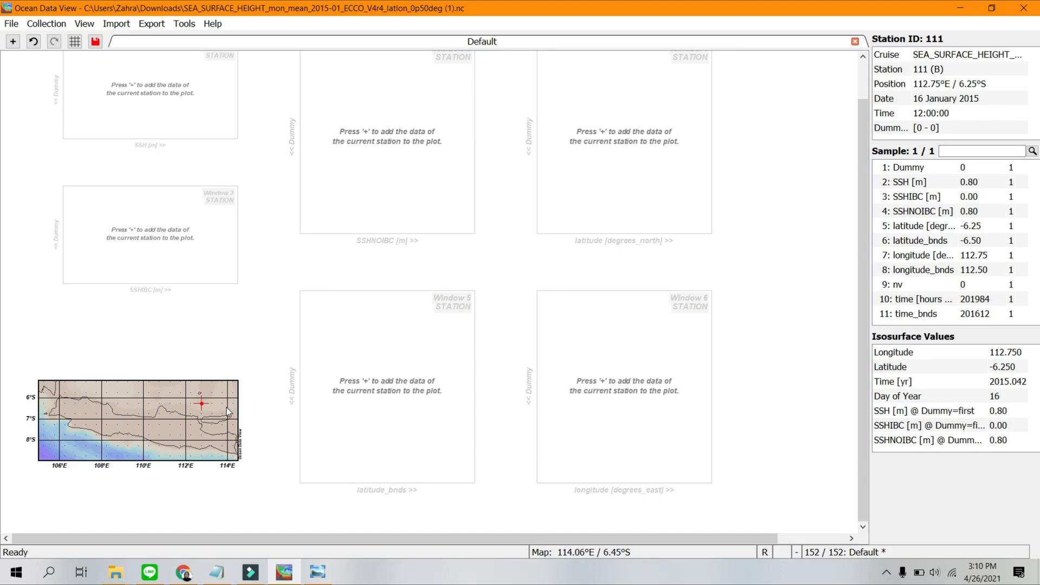
Apply the 1 SURFACE layout template to the view.
right_click(257, 389)
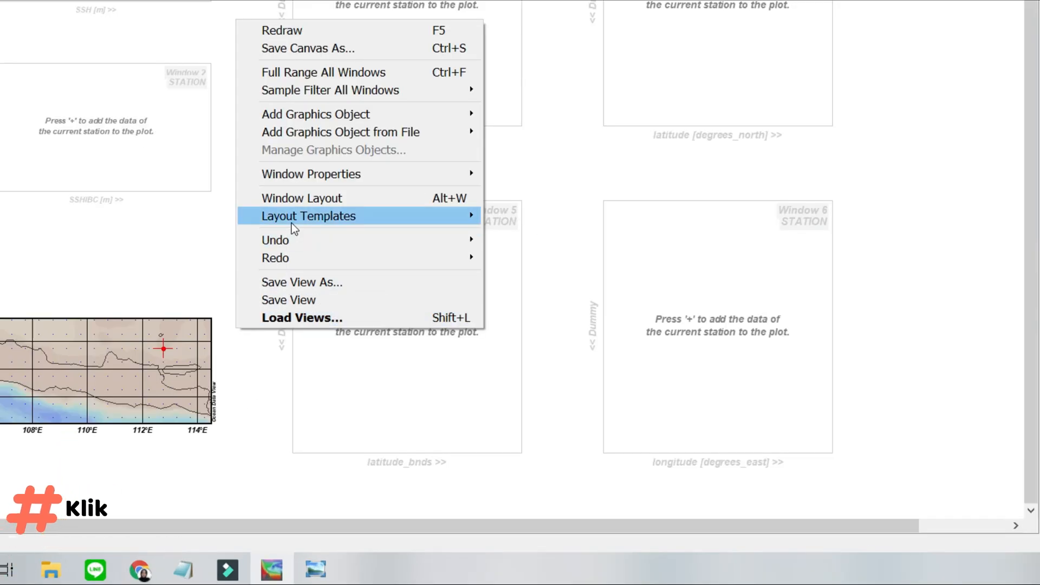
mouse_move(292, 222)
click(550, 425)
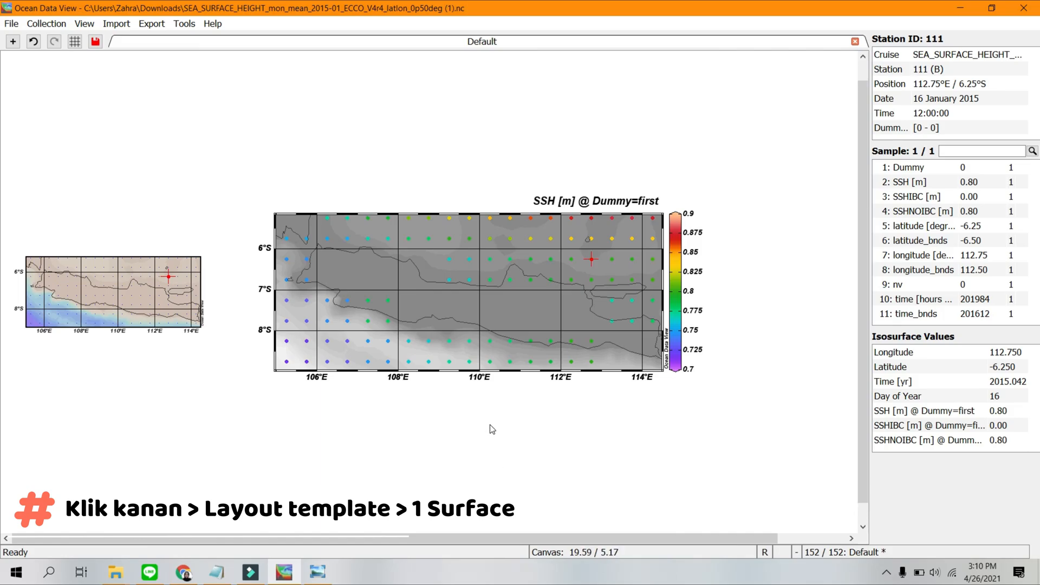
In the surface plot's properties, turn off Draw grid and choose SSH [m] @ Dummy=first for the Z-axis.
click(622, 264)
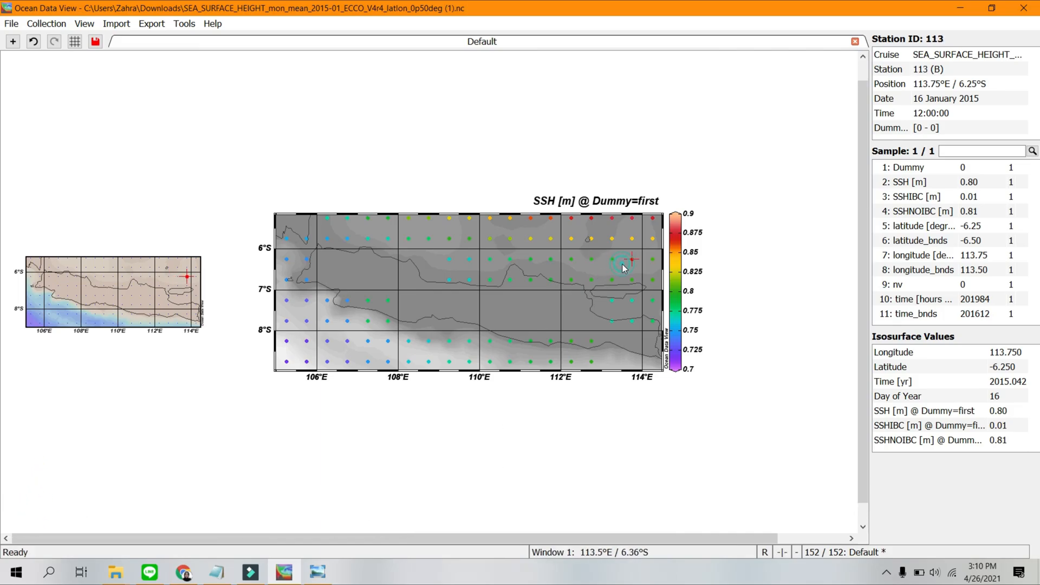
click(651, 262)
right_click(651, 262)
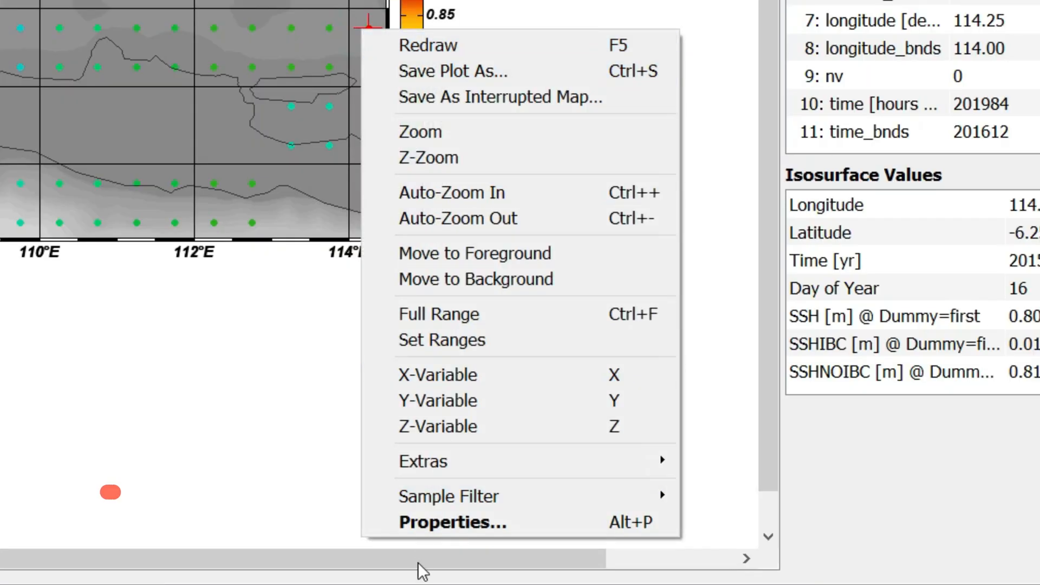
click(681, 527)
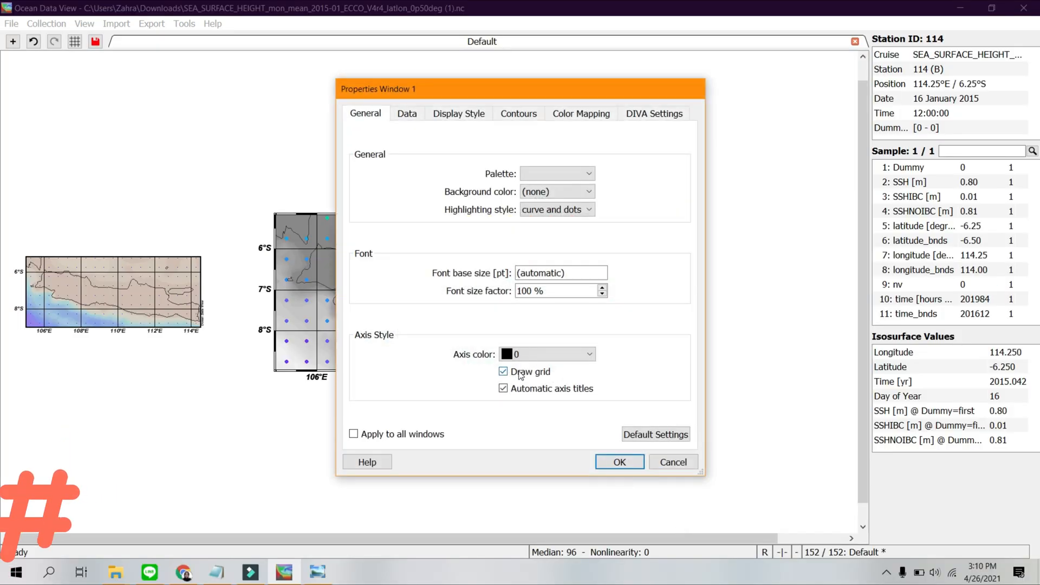
click(520, 371)
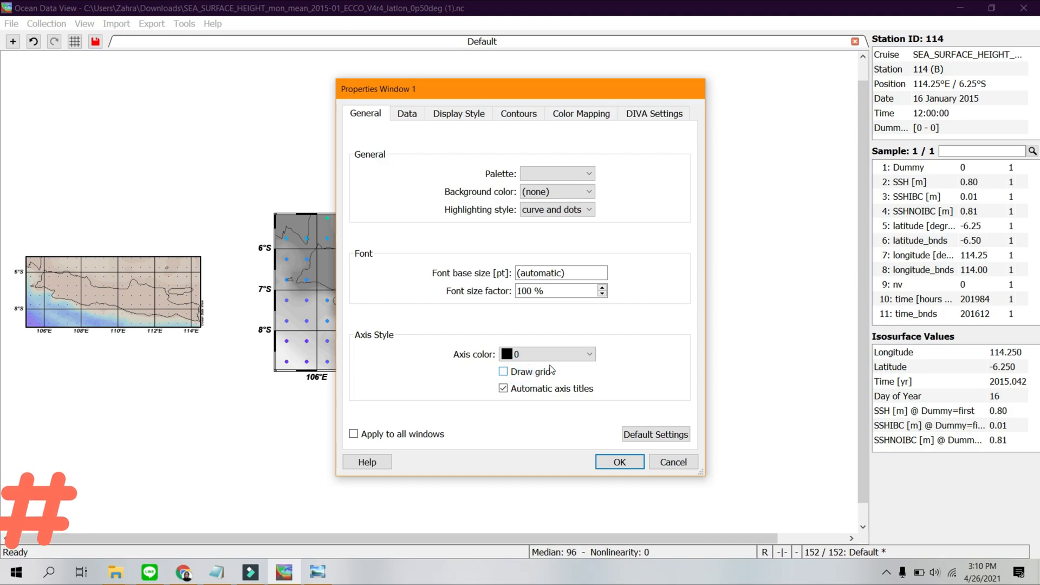
click(403, 114)
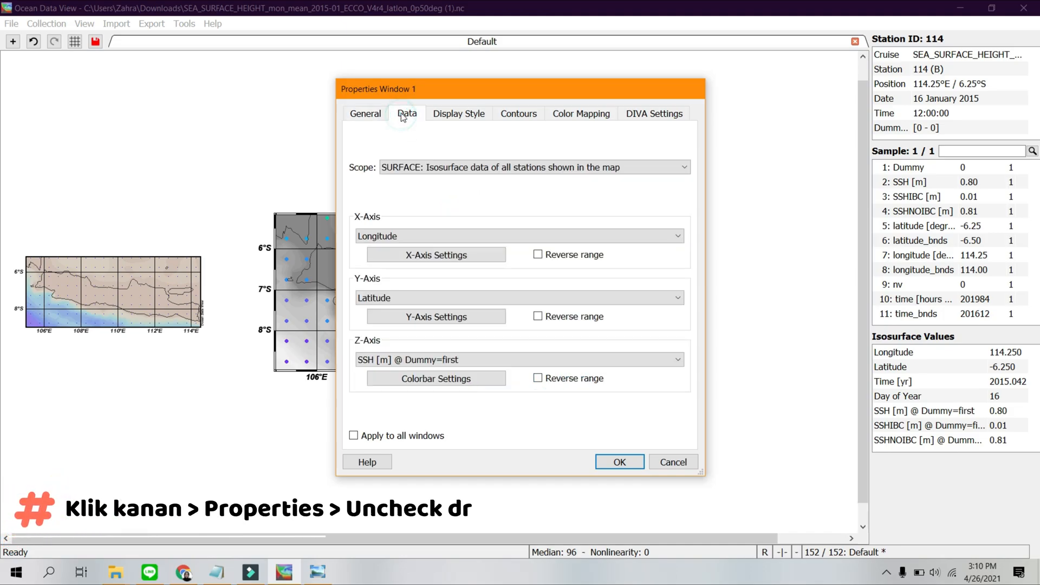
click(429, 361)
click(407, 430)
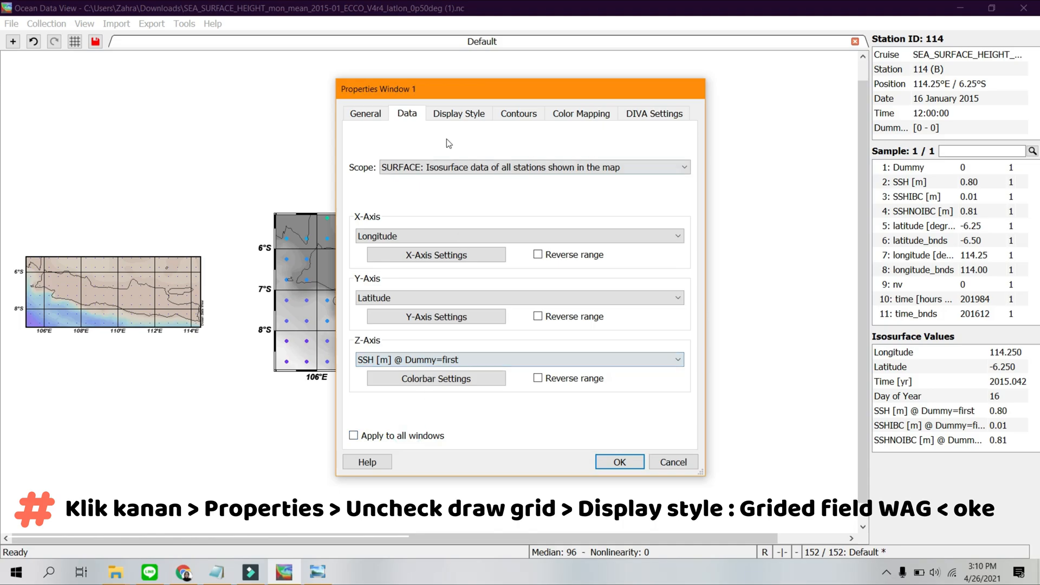
Display the SSH surface plot as a gridded field using weighted-average gridding and apply the properties.
click(452, 115)
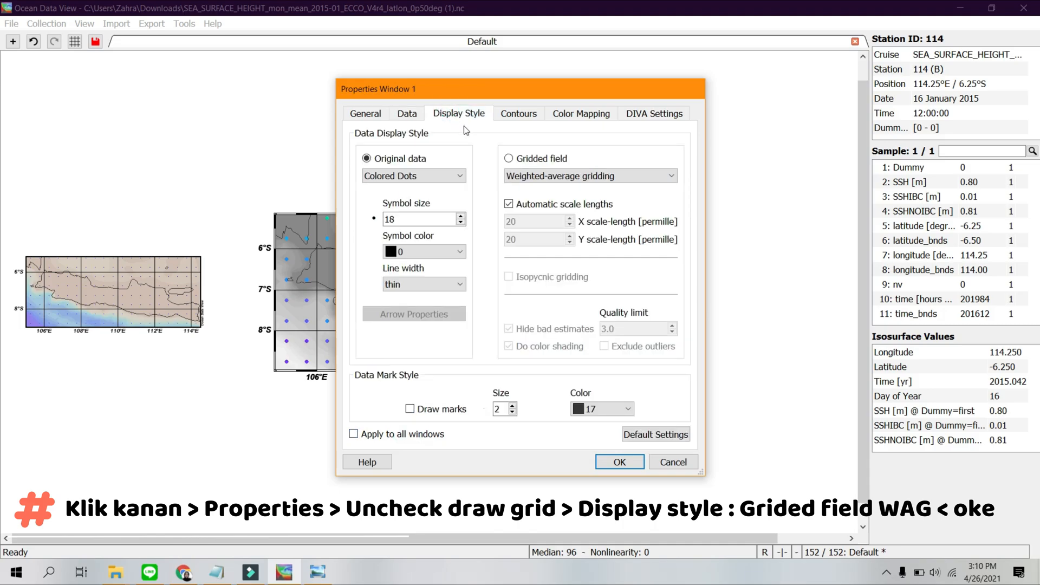
click(509, 158)
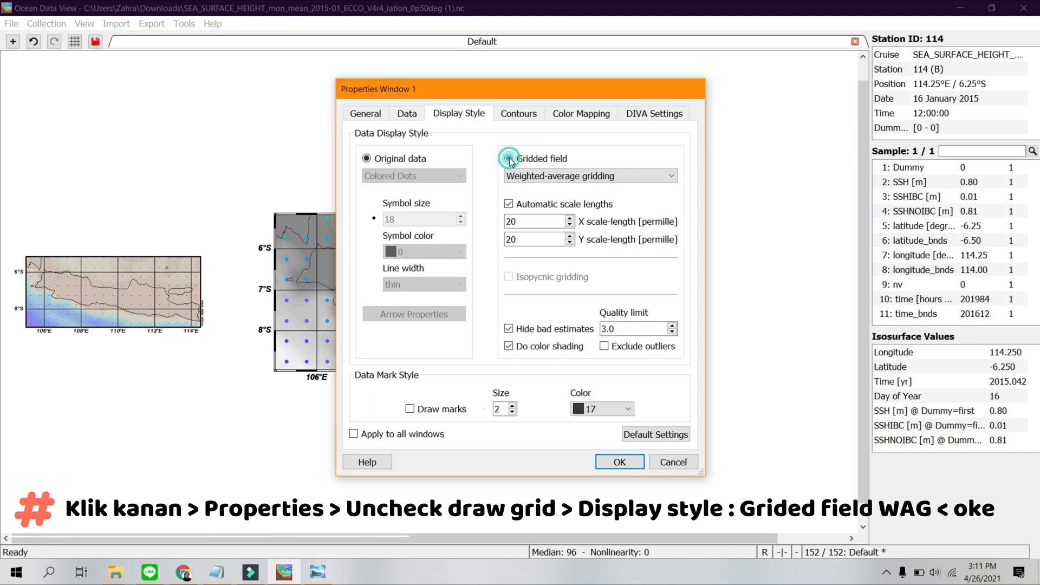
click(544, 181)
click(535, 202)
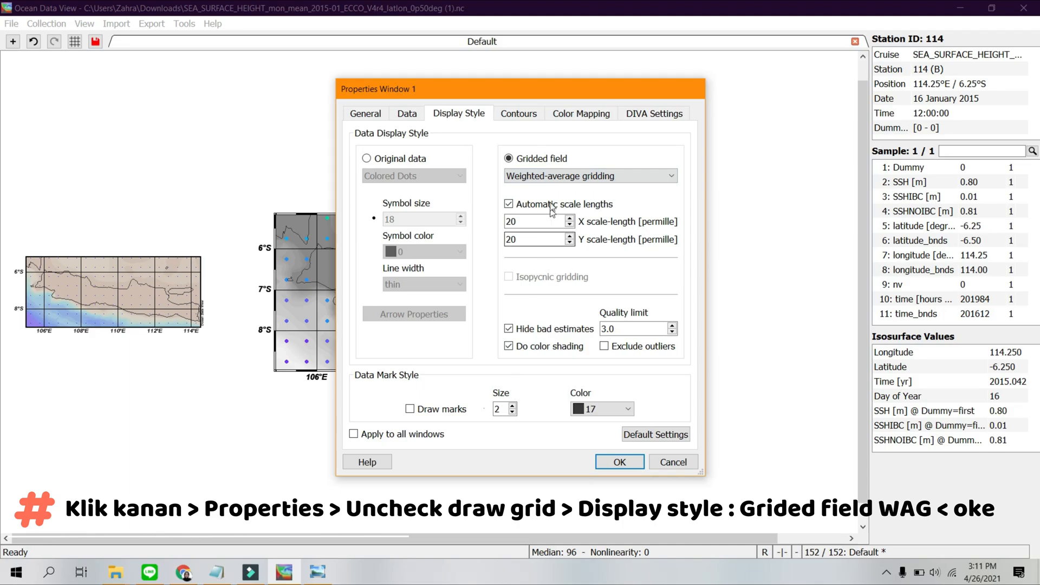
click(619, 461)
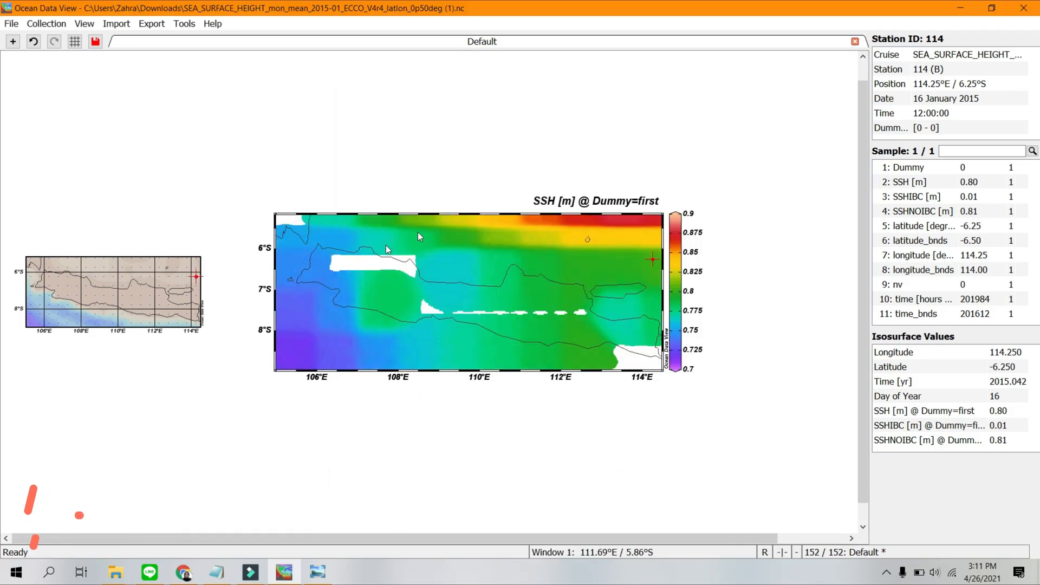
click(610, 257)
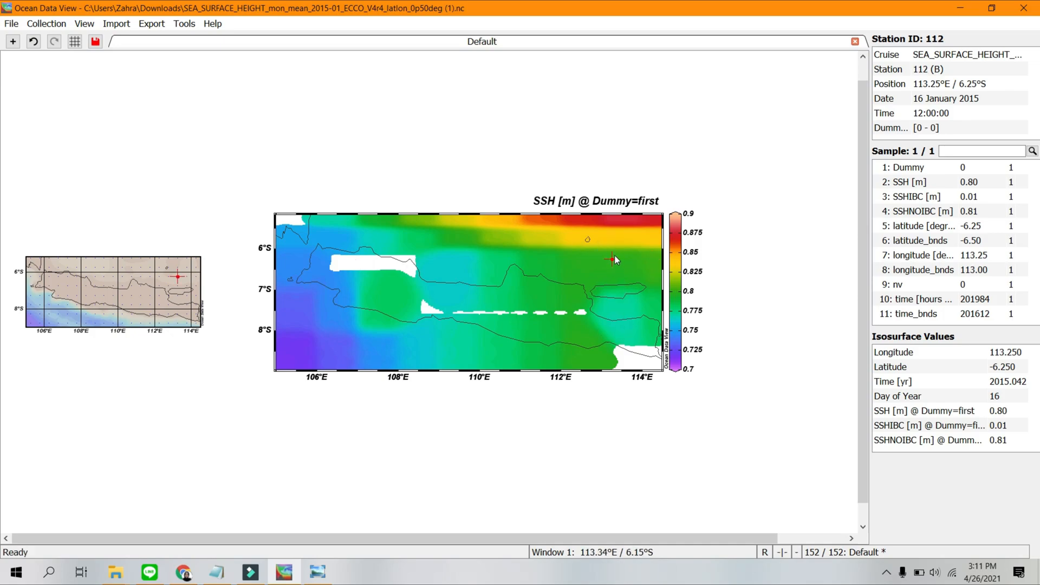
Set the SSH surface plot's X and Y gridding scale-lengths to 100 permille and apply the properties.
right_click(615, 261)
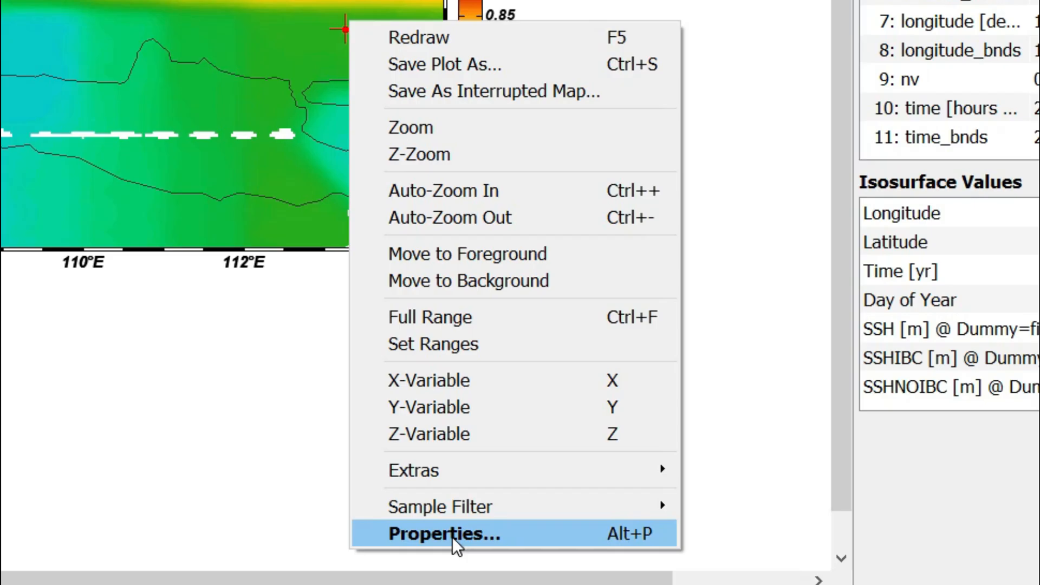
click(452, 535)
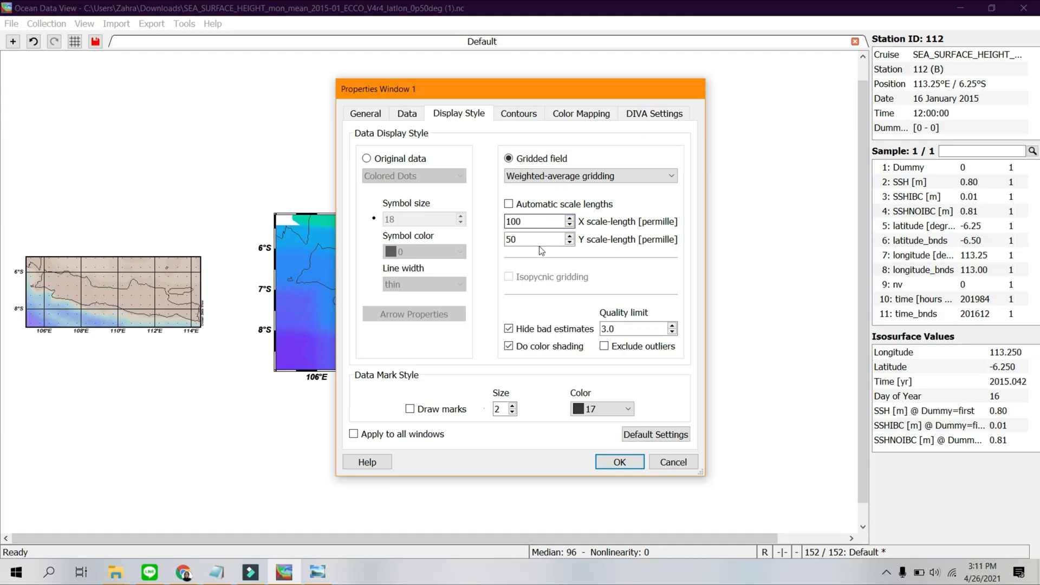
drag(536, 238, 493, 238)
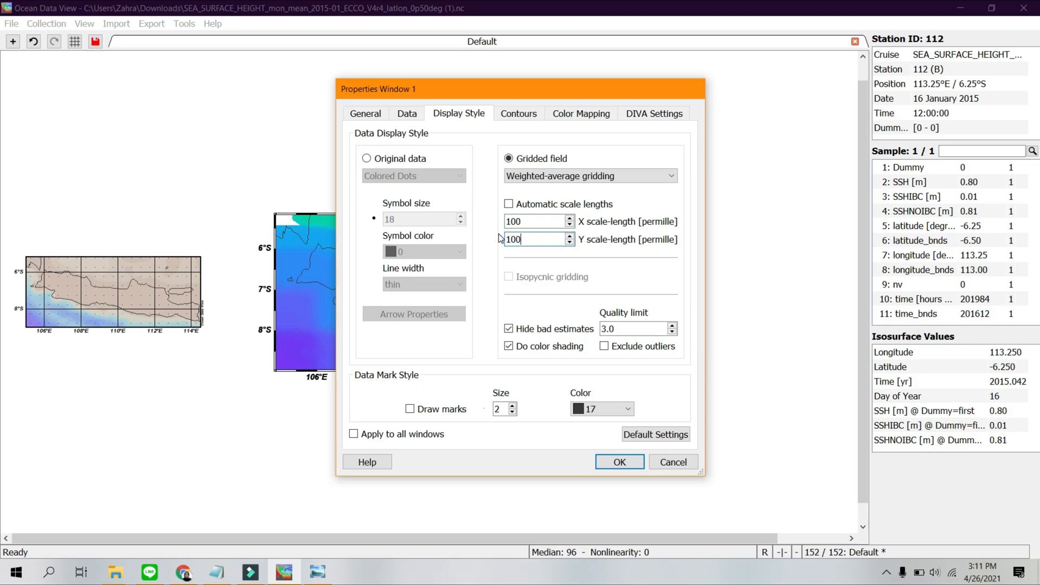
click(619, 461)
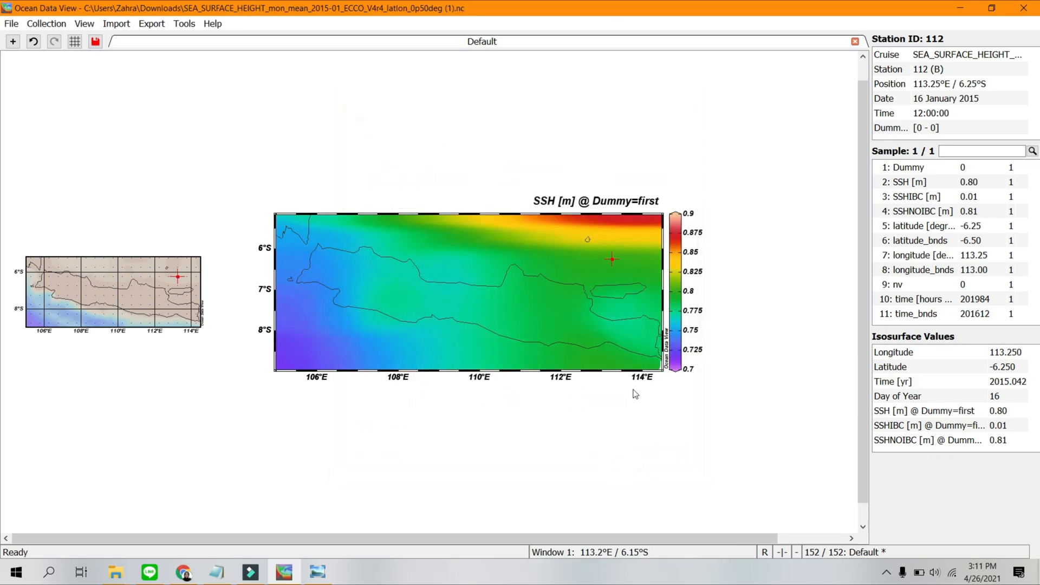
In the SSH plot's properties, add contour lines from 0.7 to 0.9 in increments of 0.025.
click(647, 258)
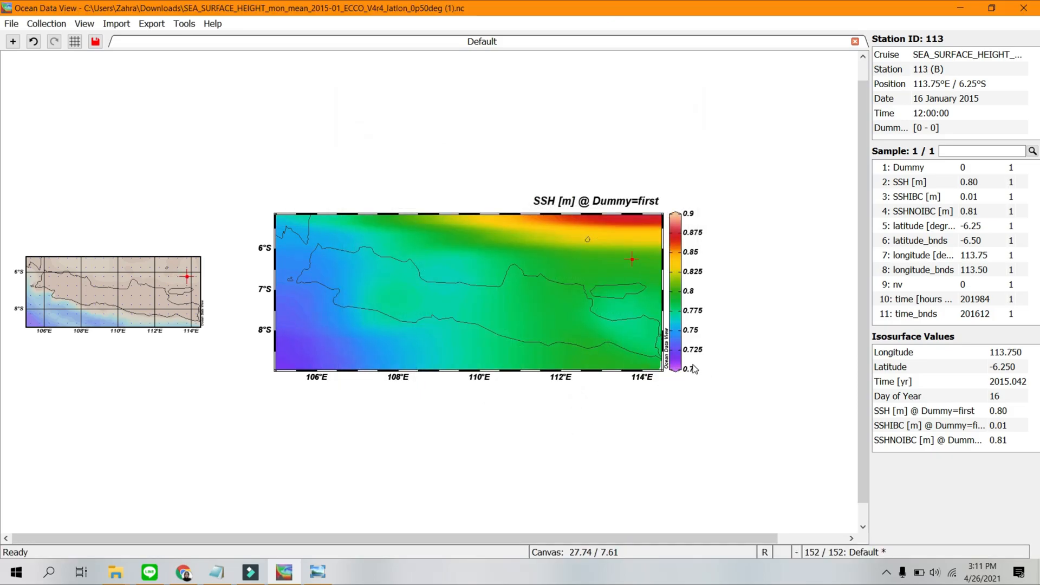
click(583, 260)
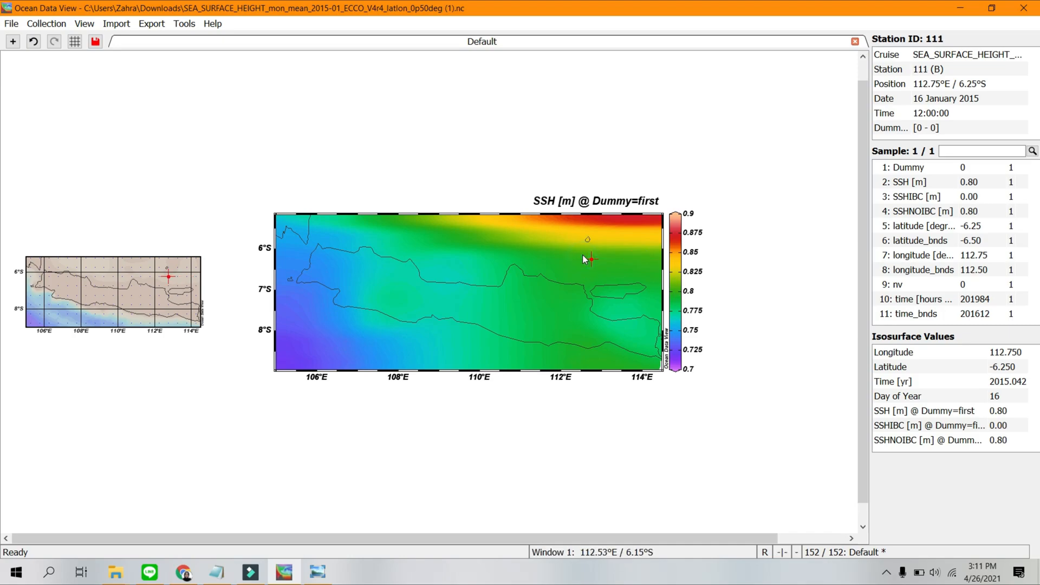
right_click(584, 260)
click(656, 509)
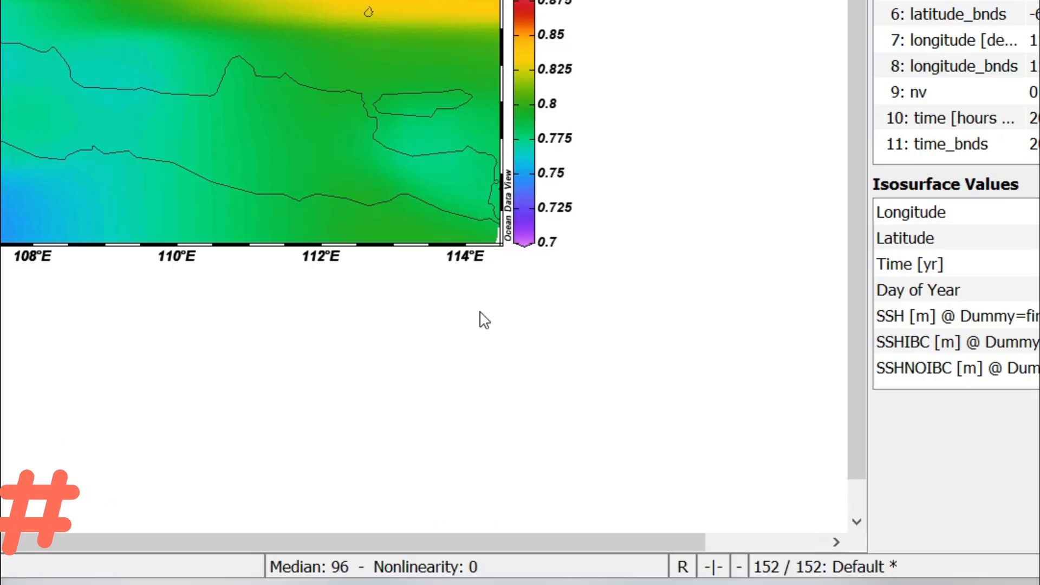
click(499, 114)
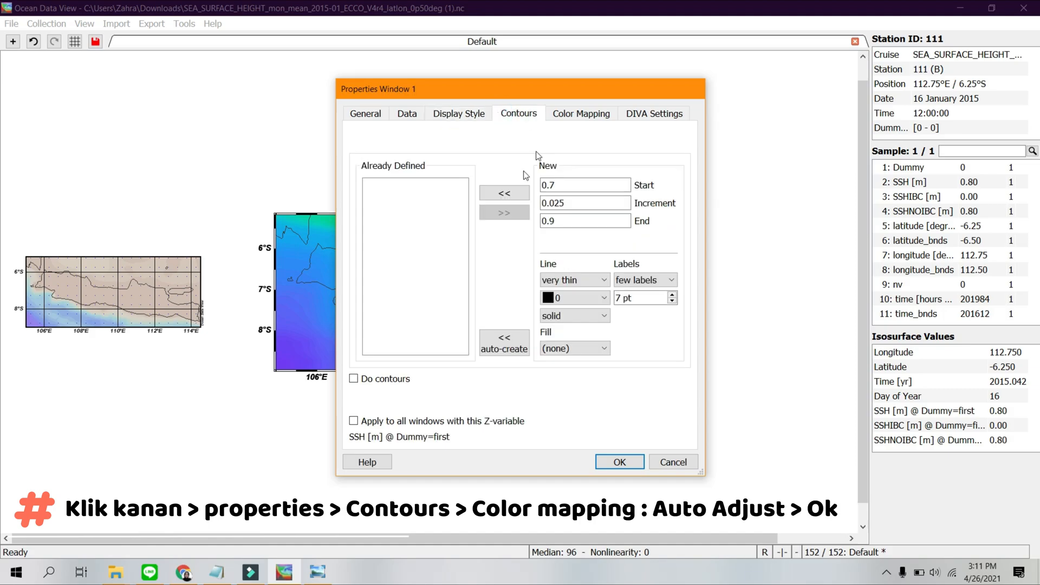
click(516, 197)
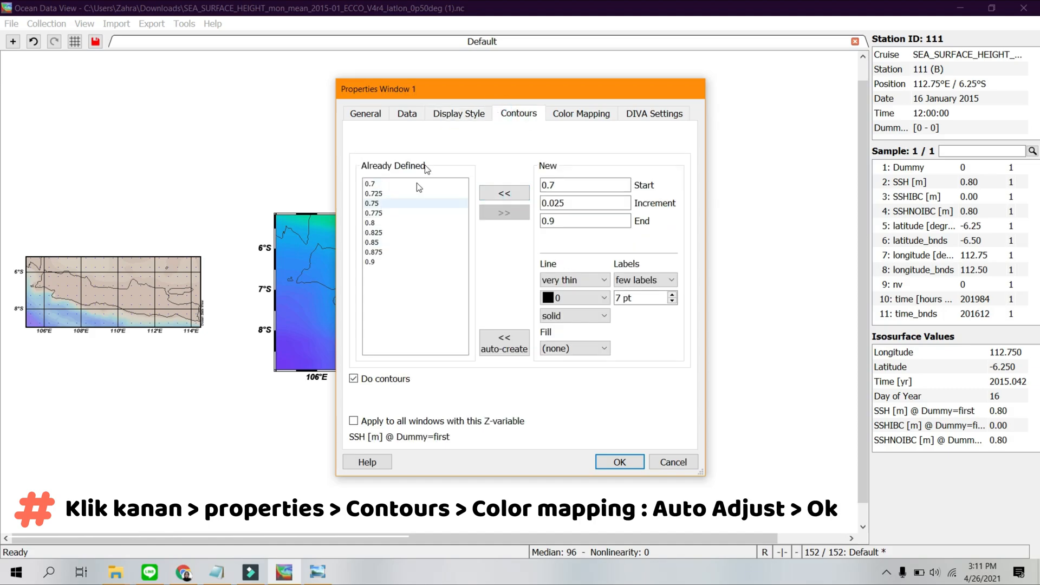
Auto-adjust the SSH plot's color mapping and apply the properties.
click(581, 114)
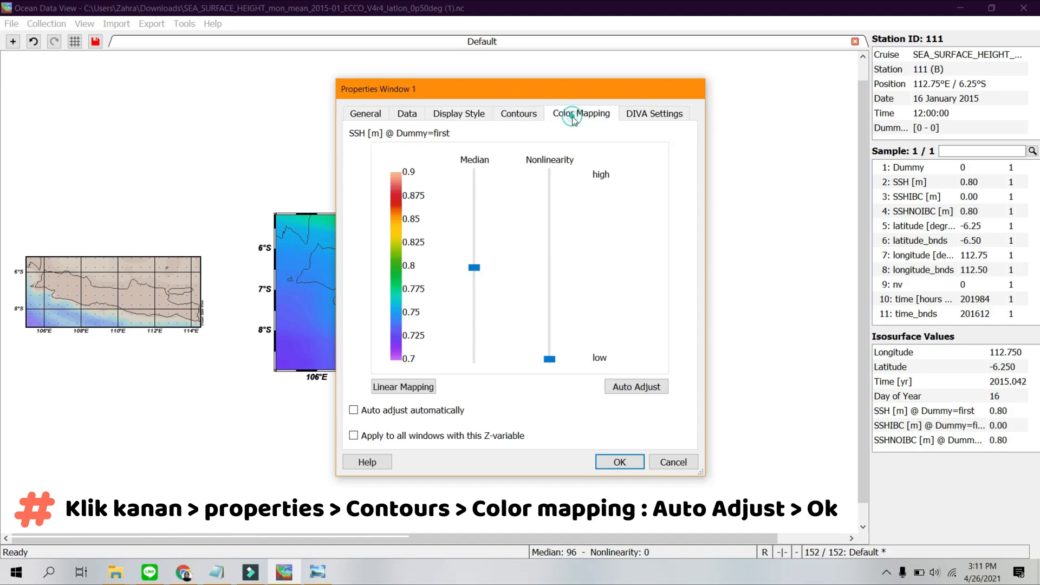
click(636, 387)
click(620, 461)
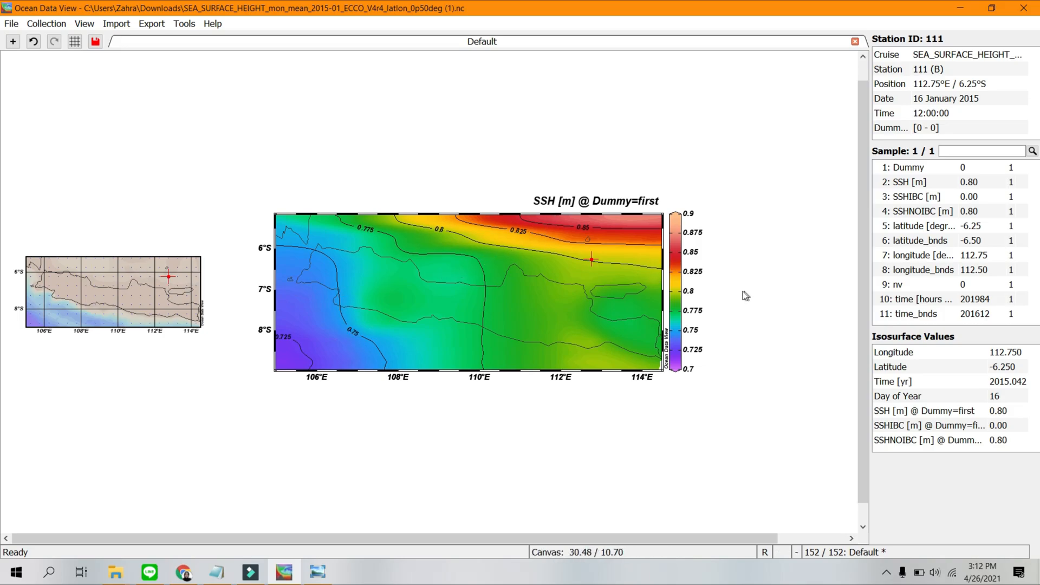
Start saving the canvas as an image, choosing the Documents folder and JPEG as the file type.
right_click(743, 233)
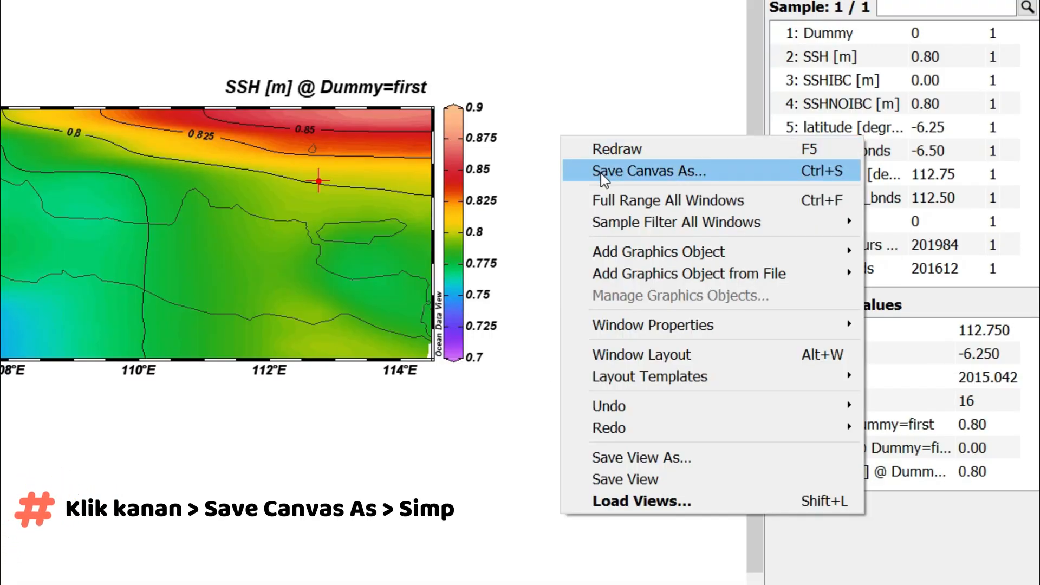
click(600, 173)
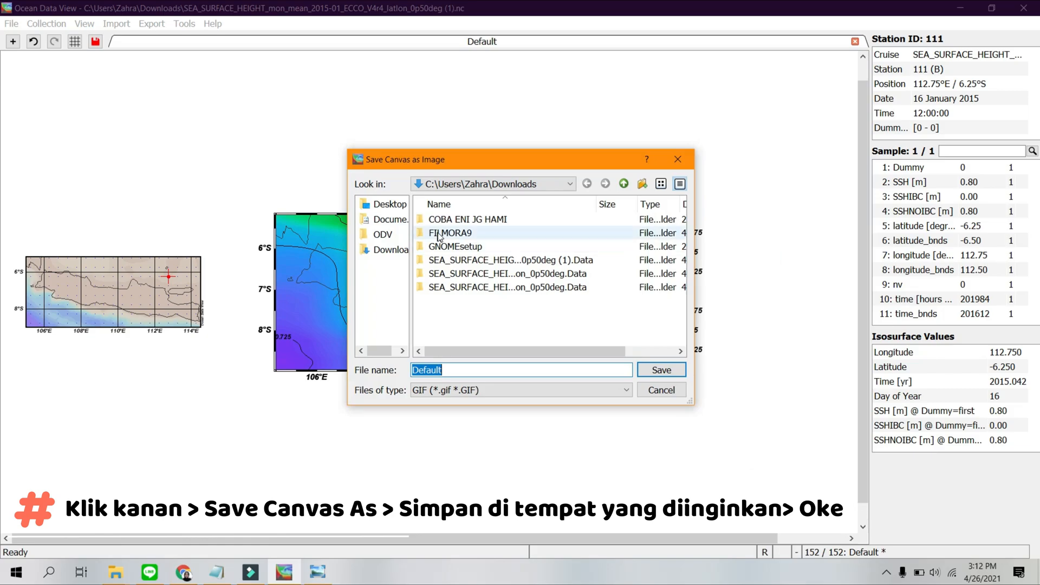
click(391, 222)
click(461, 390)
click(460, 425)
Name the canvas image "SSH Pulau Jawa - 2015 1 Jan" and save it.
click(450, 370)
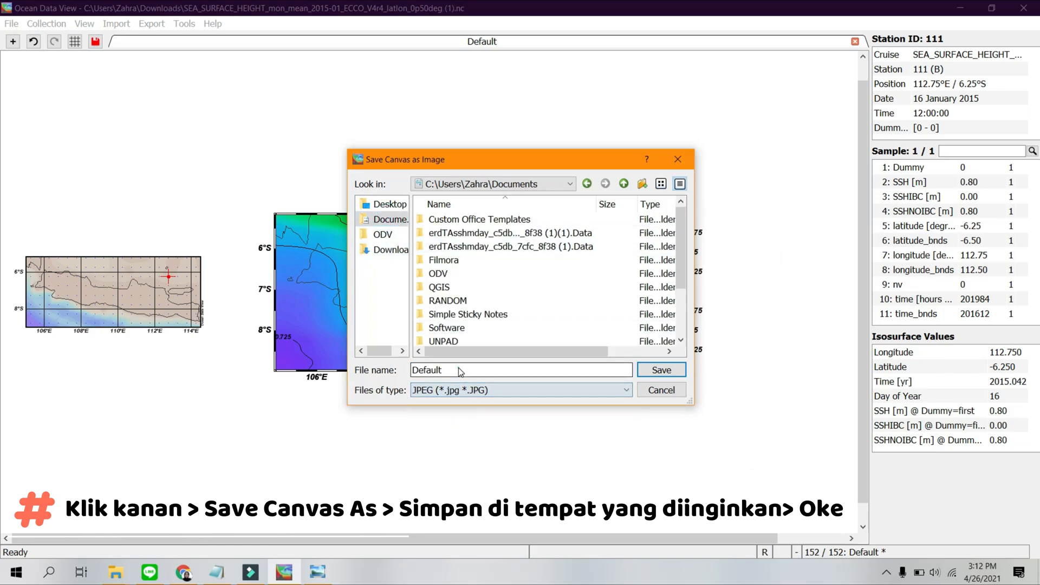
key(BackSpace)
key(BackSpace)
key(BackSpace)
key(BackSpace)
key(BackSpace)
key(BackSpace)
key(BackSpace)
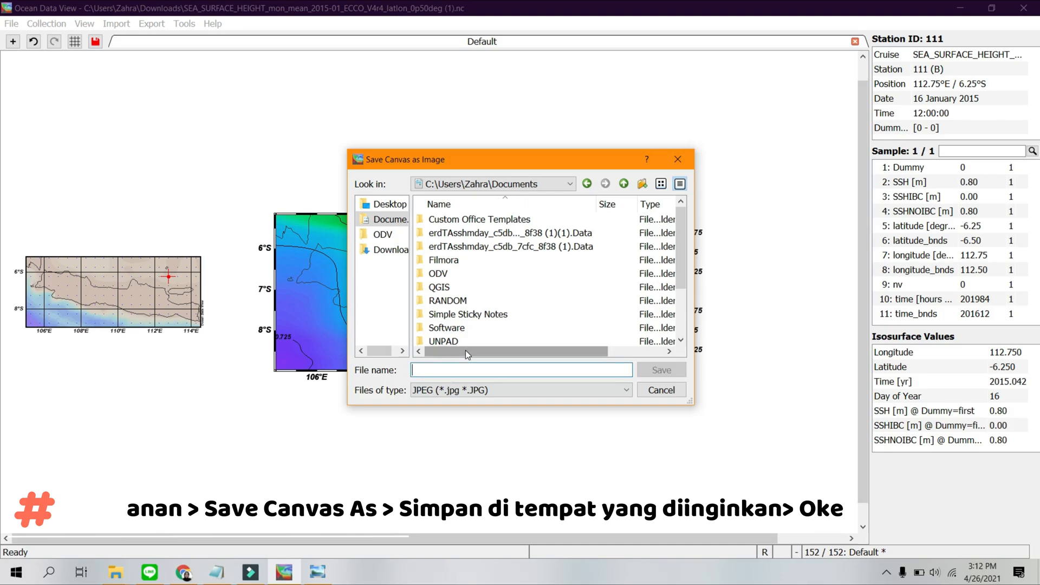
text(SSH Pulau Jawa - 2015 1 Jan)
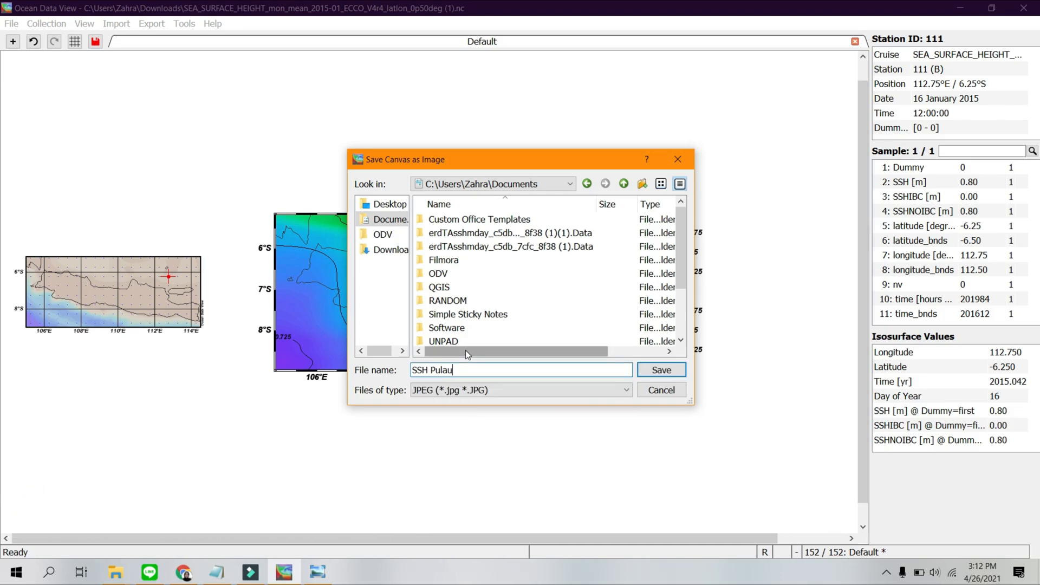
click(662, 371)
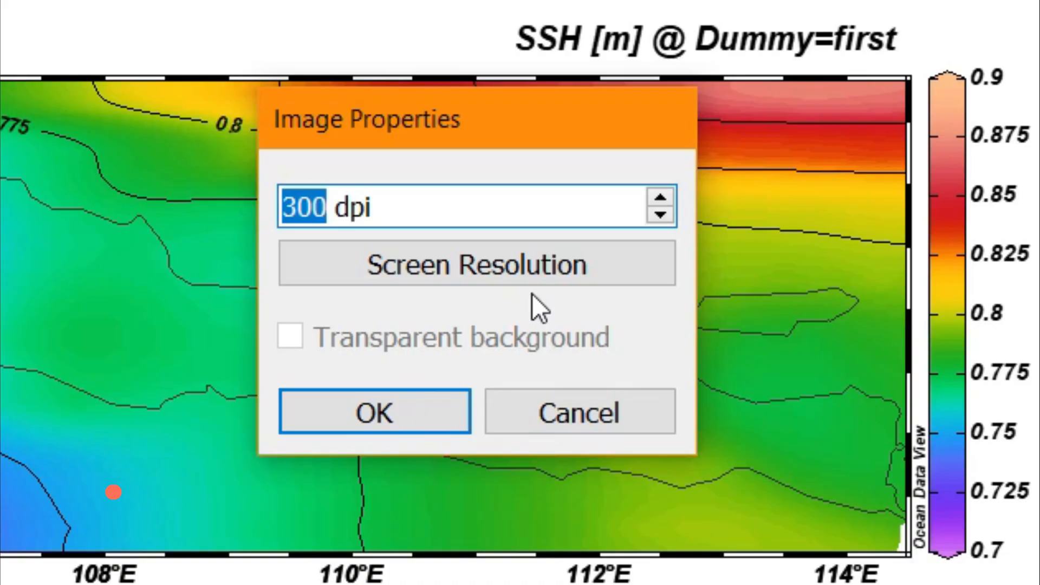
Set the image resolution to 499 dpi and complete the export.
text(499)
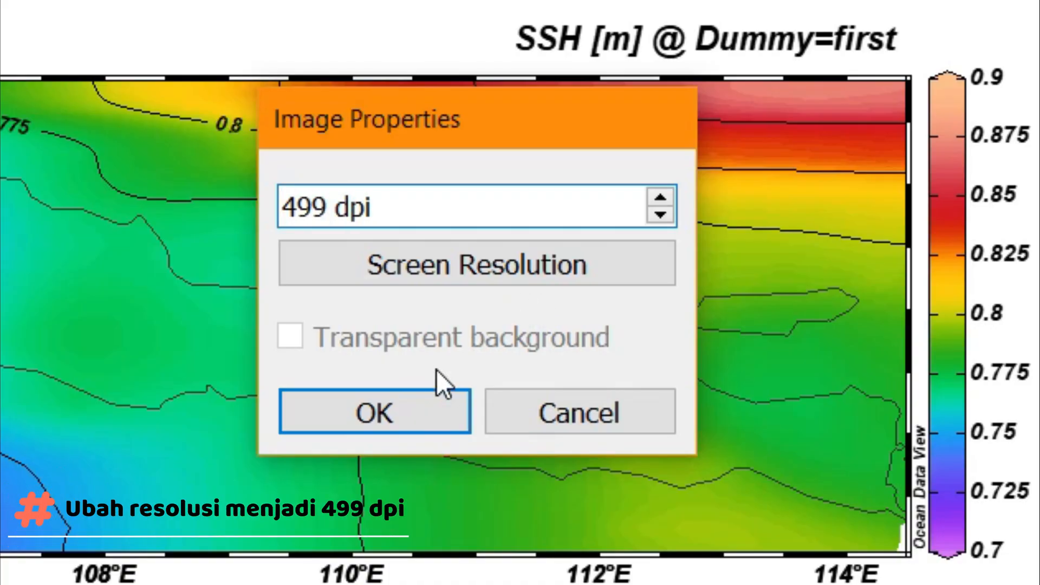
click(424, 420)
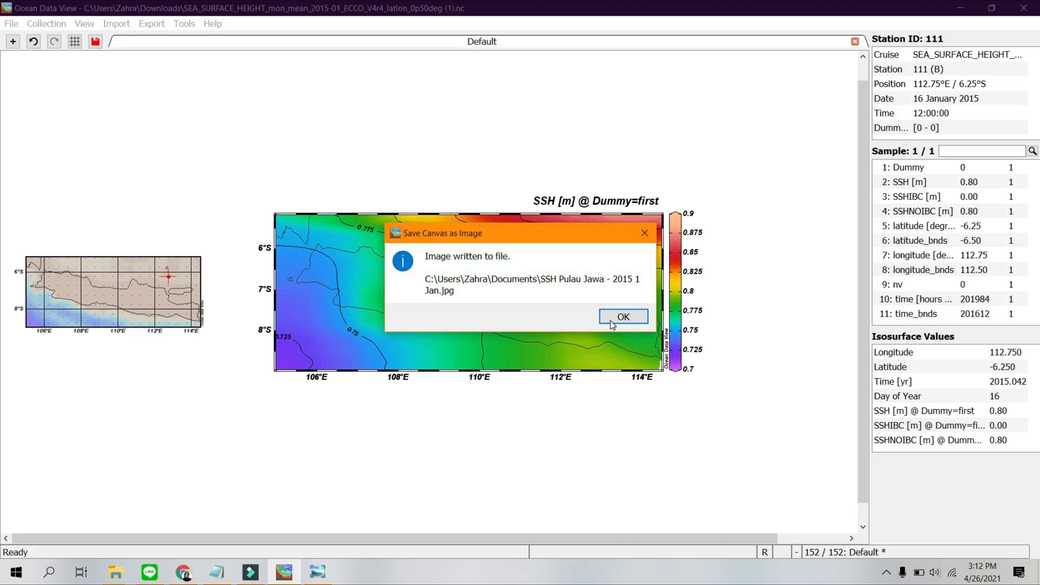
click(612, 321)
Open the exported "SSH Pulau Jawa - 2015 1 Jan.jpg" from Documents to check the map, and return to Ocean Data View.
mouse_move(123, 573)
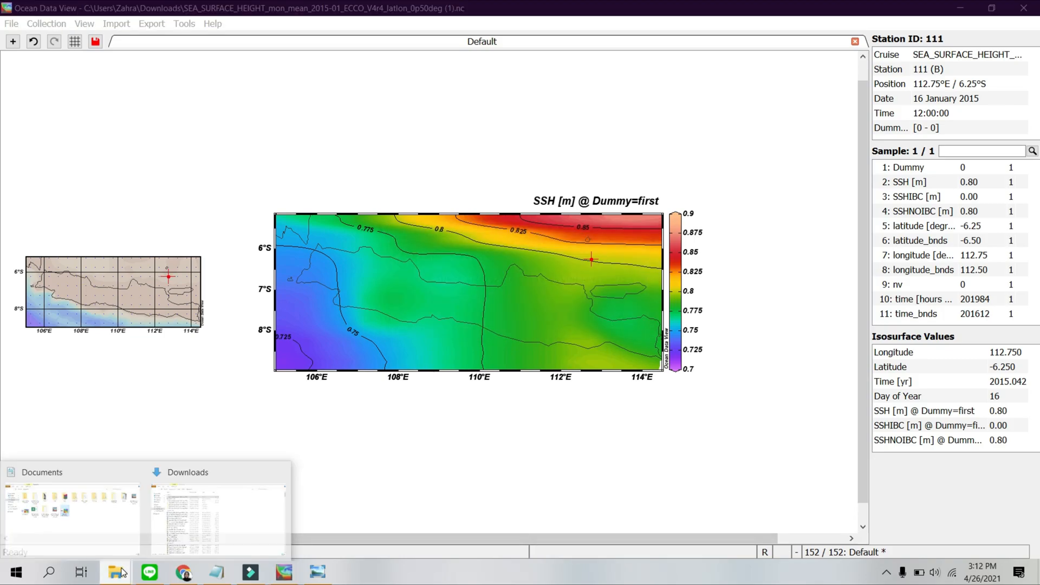
click(114, 528)
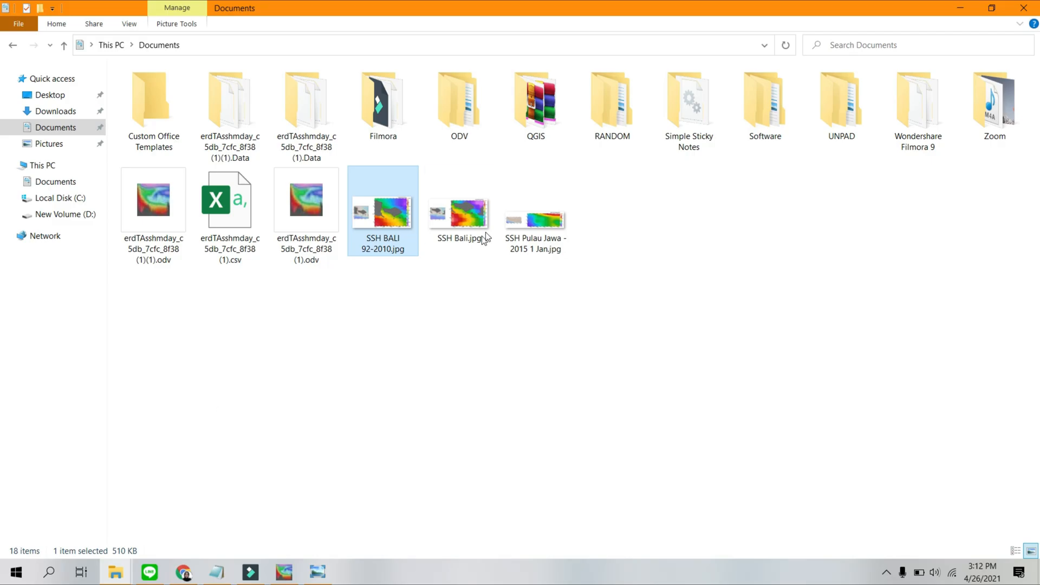
double_click(537, 210)
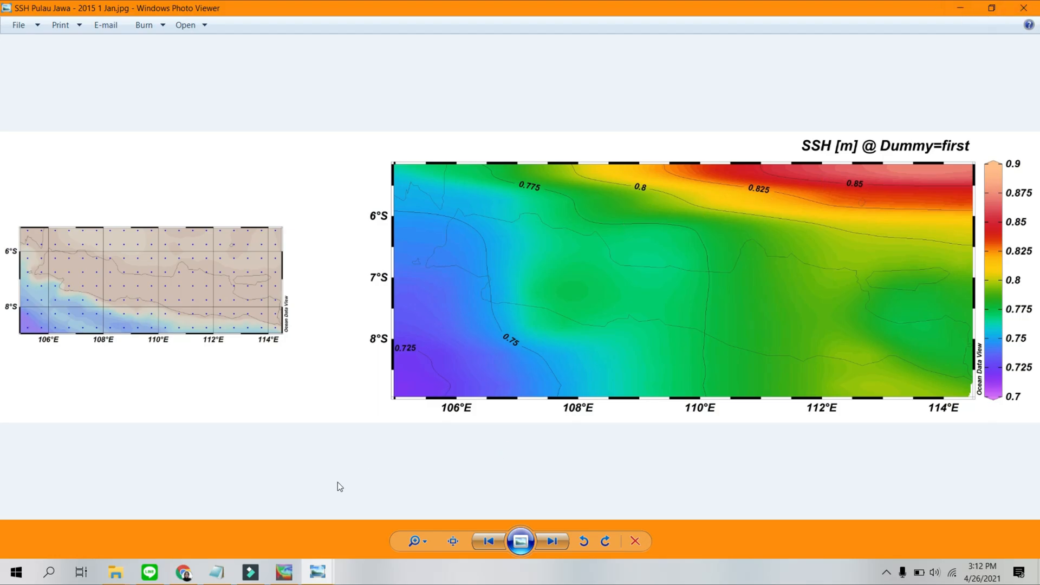
click(287, 573)
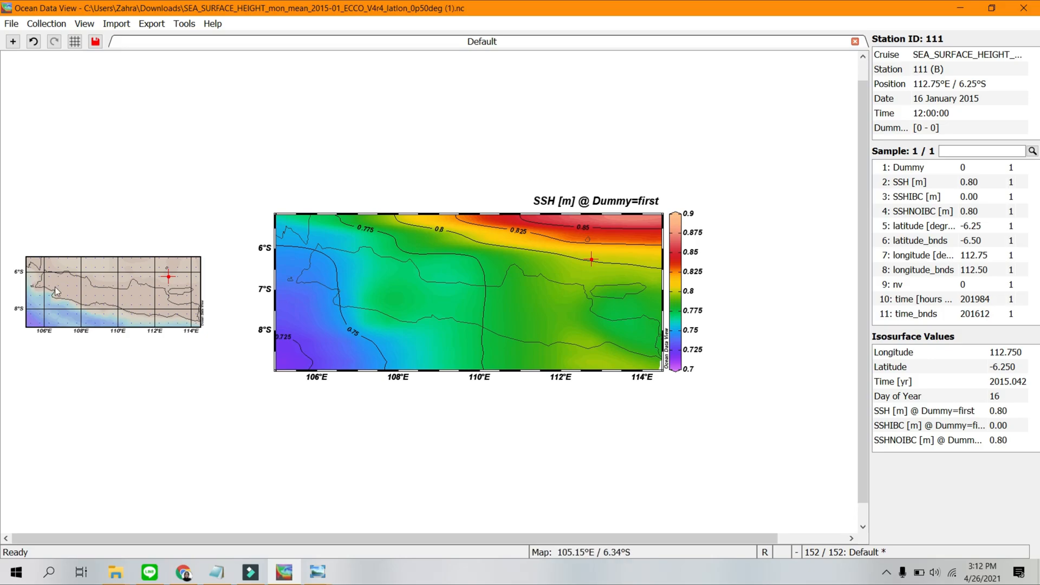